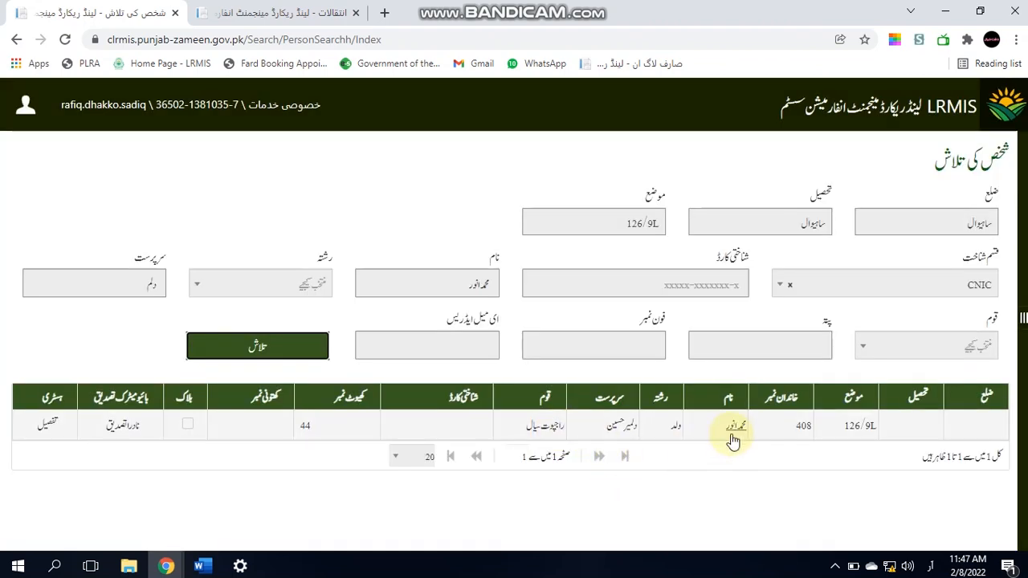
Step: View the found owner's land holding details, then close the holdings popup
left_click(736, 434)
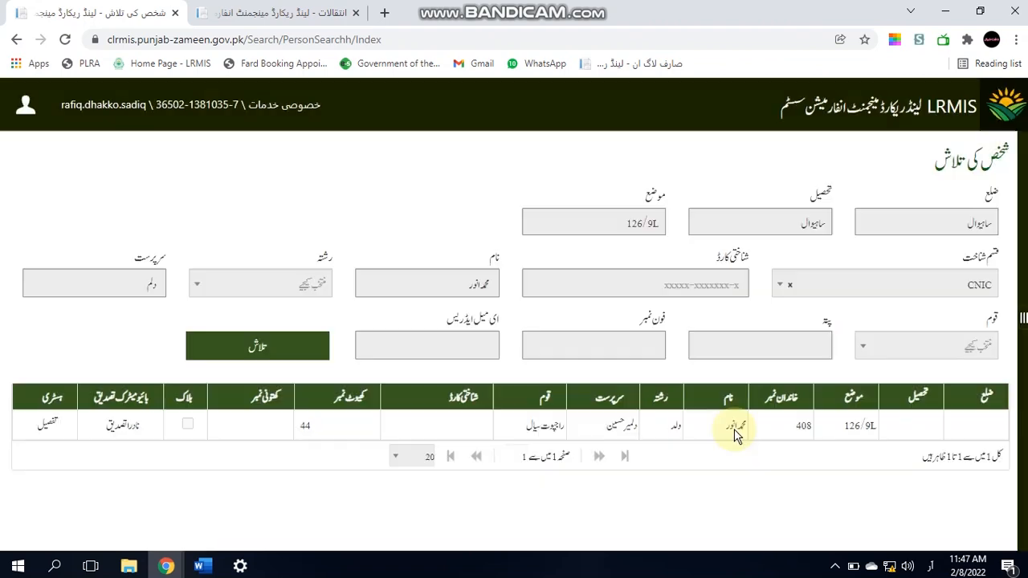
left_click(735, 433)
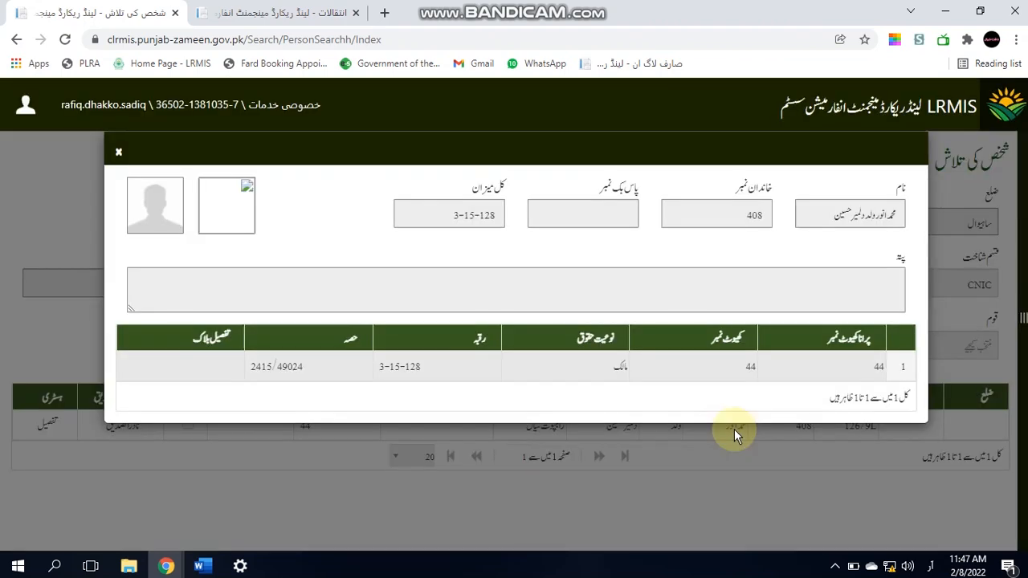
left_click(118, 154)
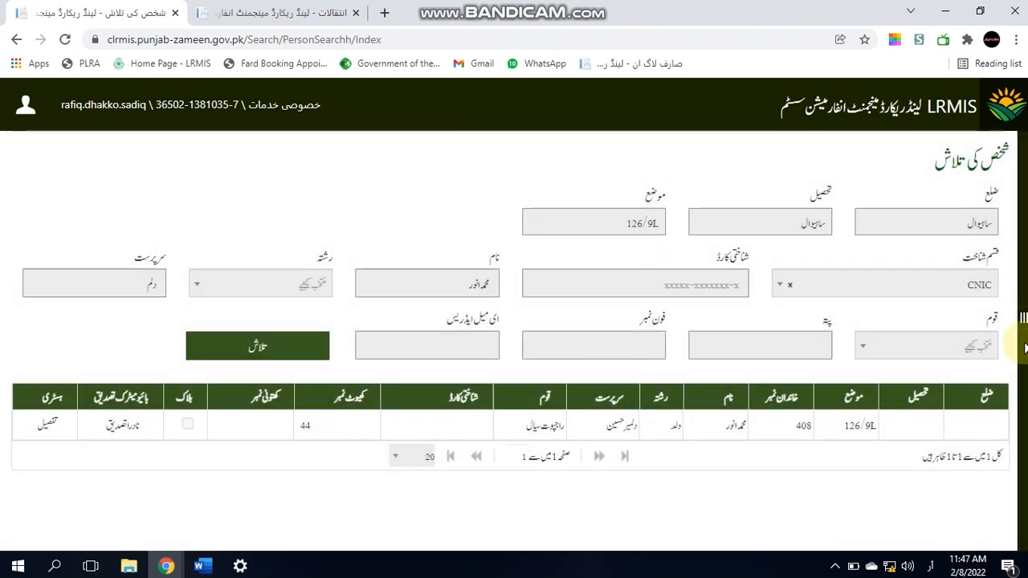
Step: Start a new اجرا انتقال application from the sidebar's خدمات section
left_click(1023, 322)
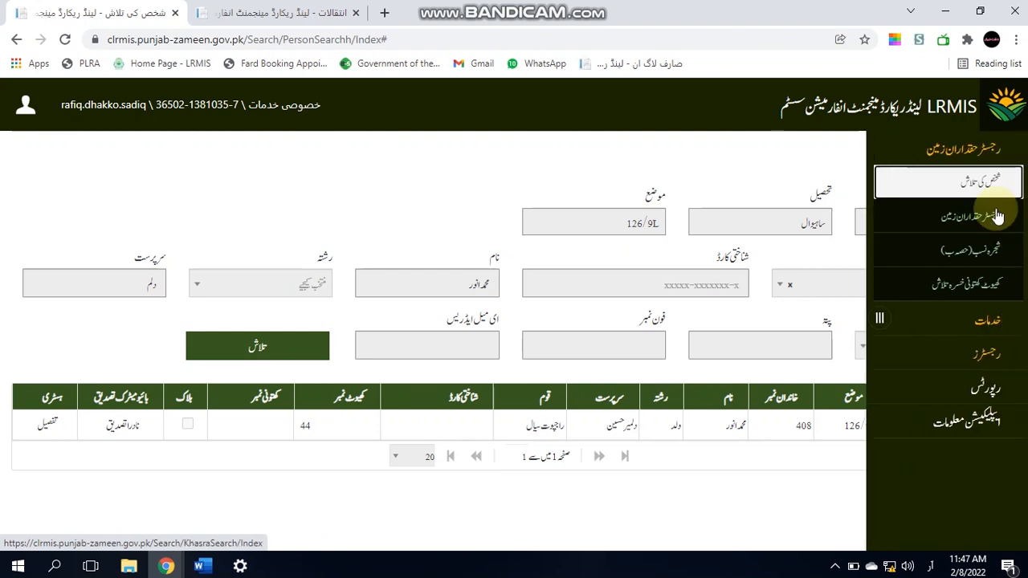
left_click(974, 146)
left_click(973, 179)
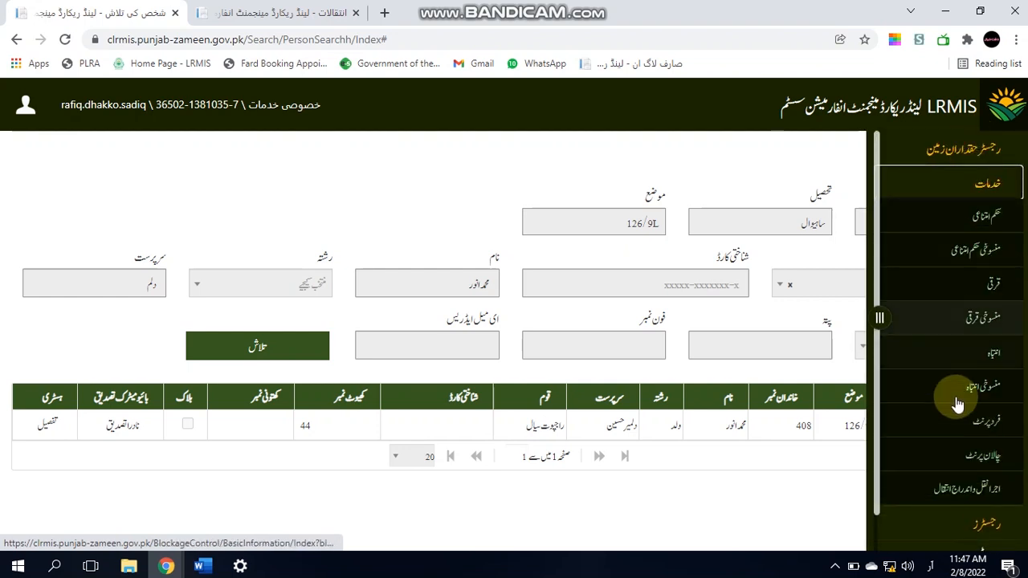
left_click(956, 489)
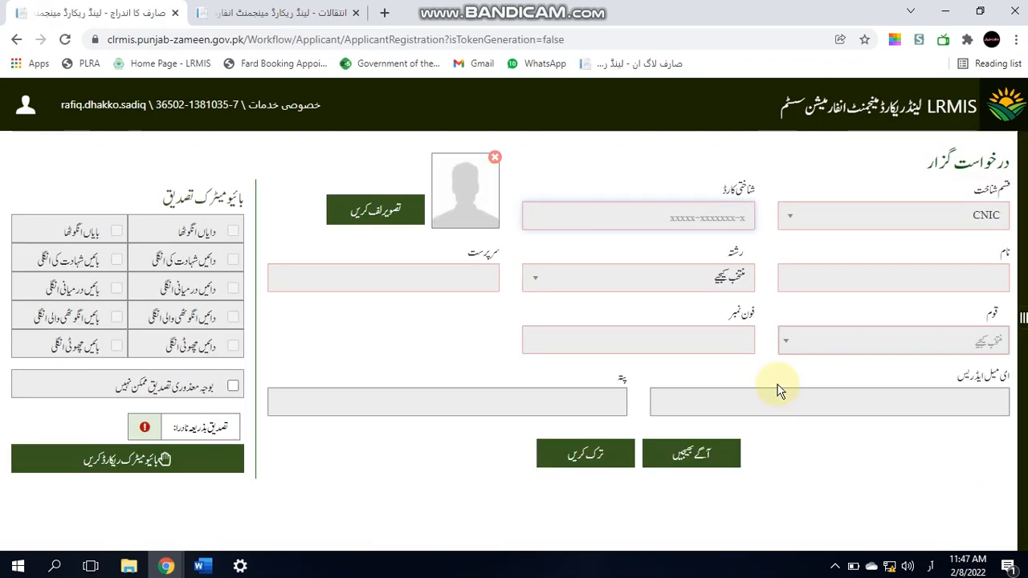
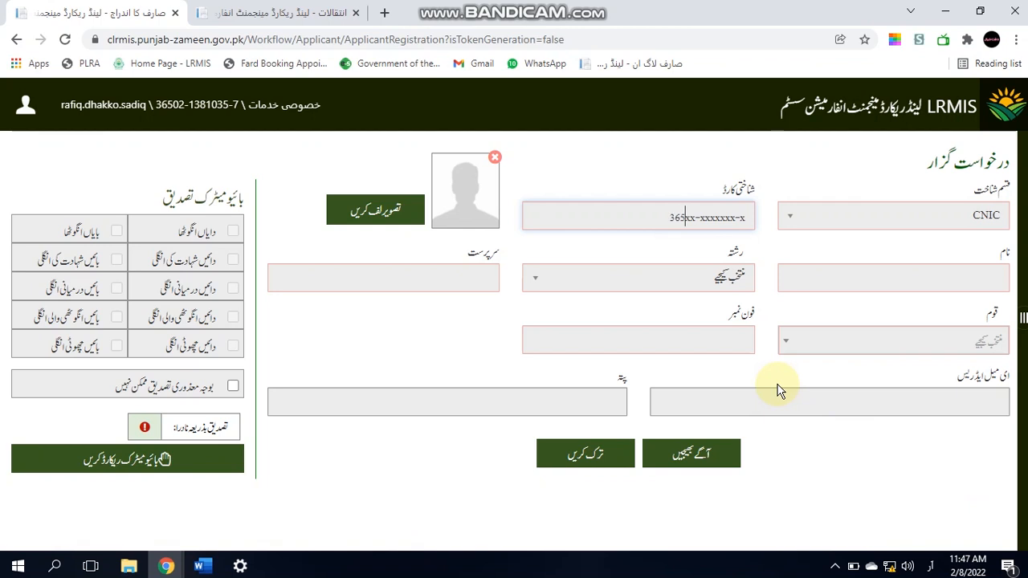
Step: Enter and validate the applicant's CNIC, then their name, relation ولد and guardian's name
left_click(778, 392)
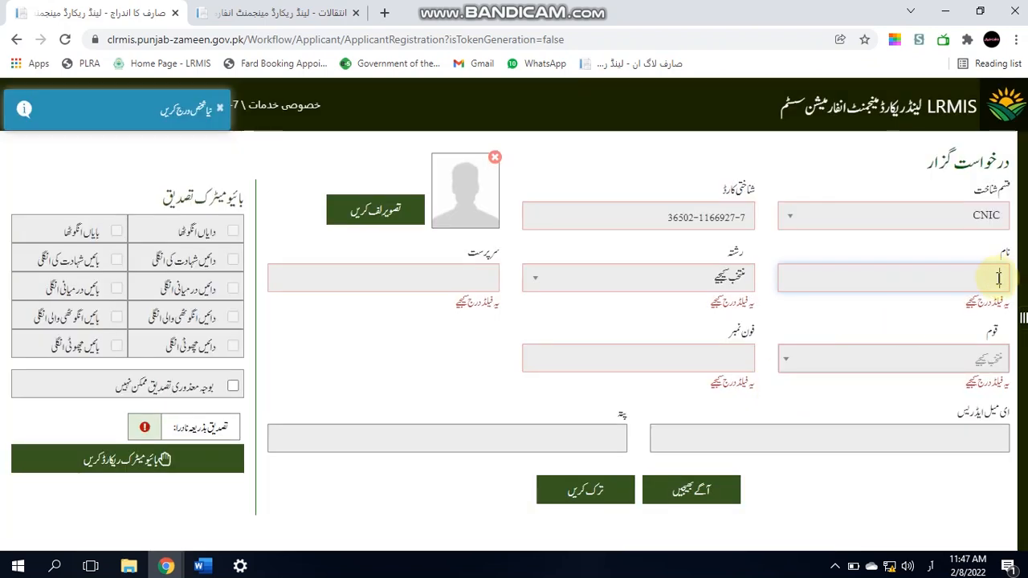
type("ابو")
type("ر")
key("Tab")
left_click(750, 278)
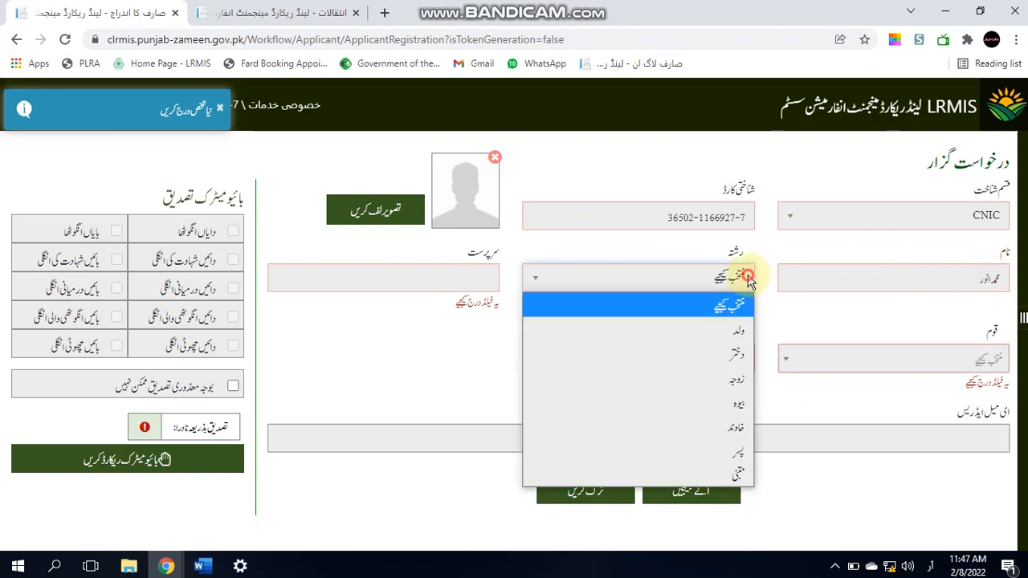
left_click(734, 328)
left_click(492, 286)
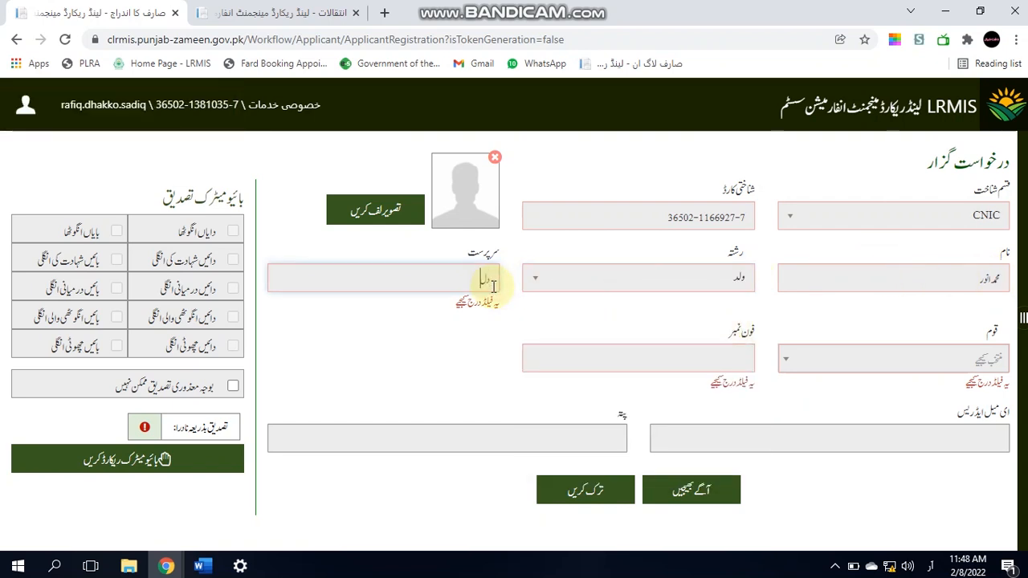
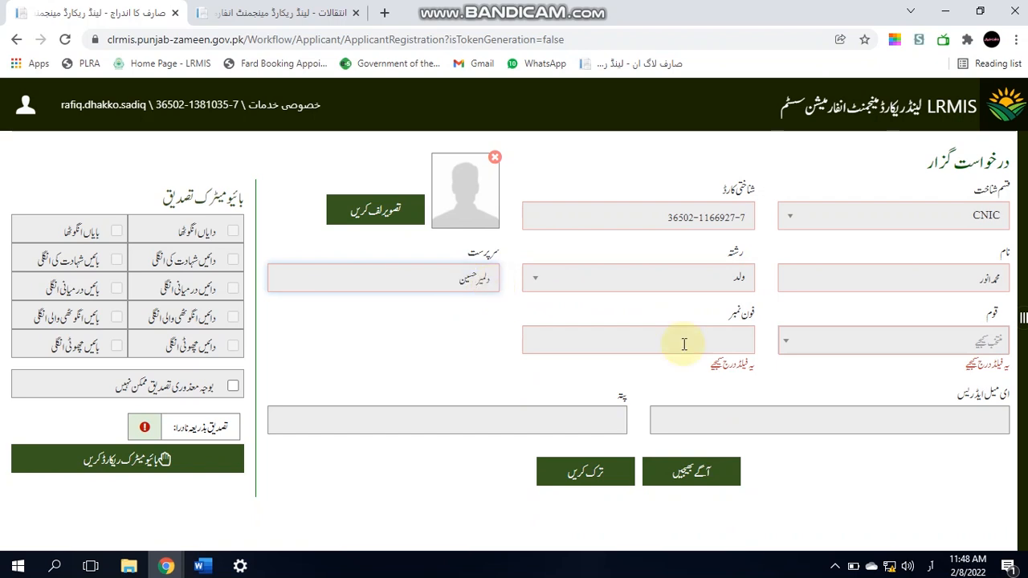
Step: Set the applicant's caste to سیال and enter a placeholder phone number
left_click(849, 341)
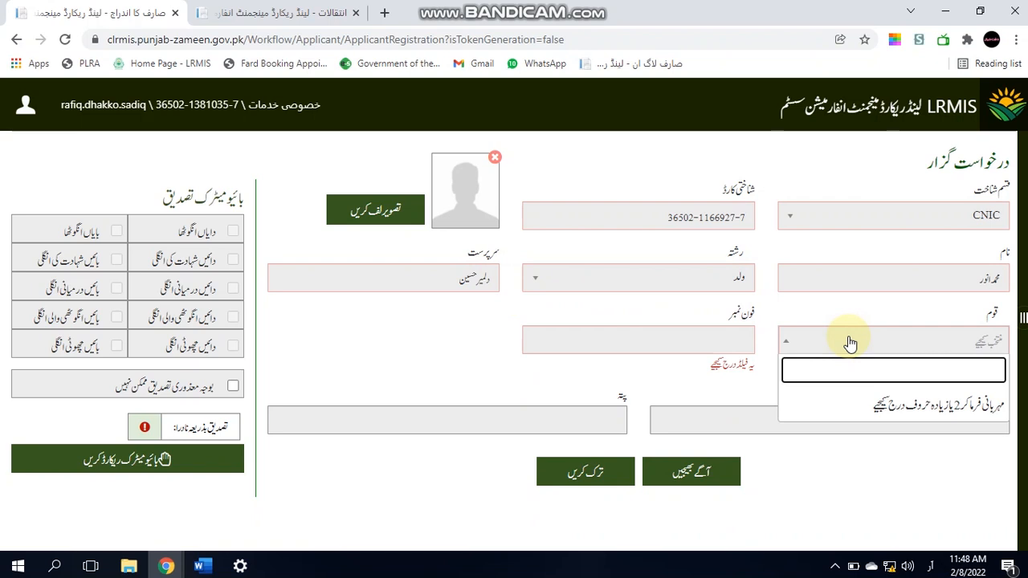
type("سیال")
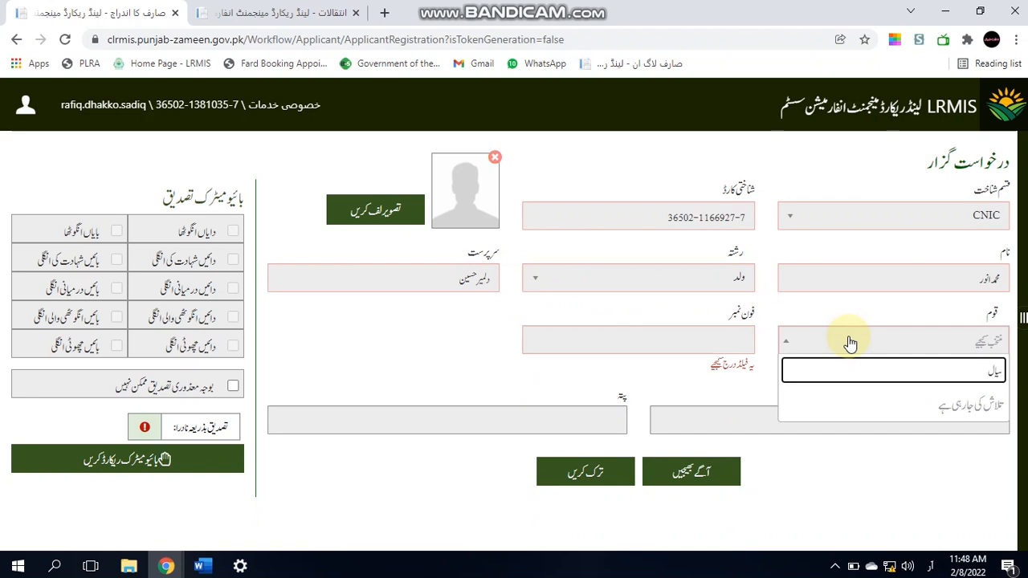
key("Down")
key("Down")
key("Down")
key("Down")
key("Down")
key("Down")
key("Down")
key("Down")
key("Down")
key("Down")
key("Down")
key("Down")
key("Down")
key("Down")
key("Down")
key("Down")
key("Up")
key("Up")
key("Up")
key("Up")
key("Up")
key("Up")
key("Up")
key("Up")
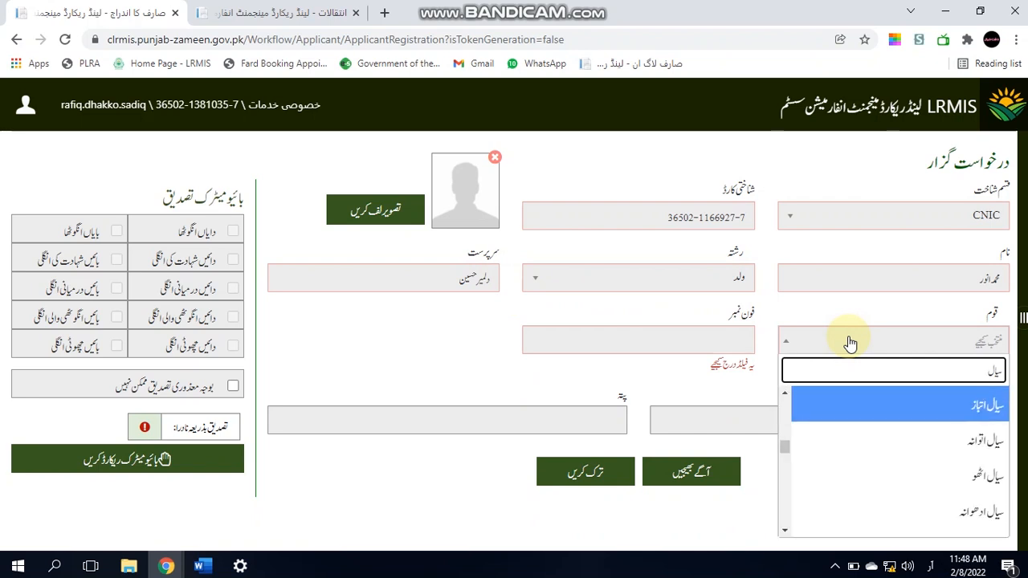
key("Down")
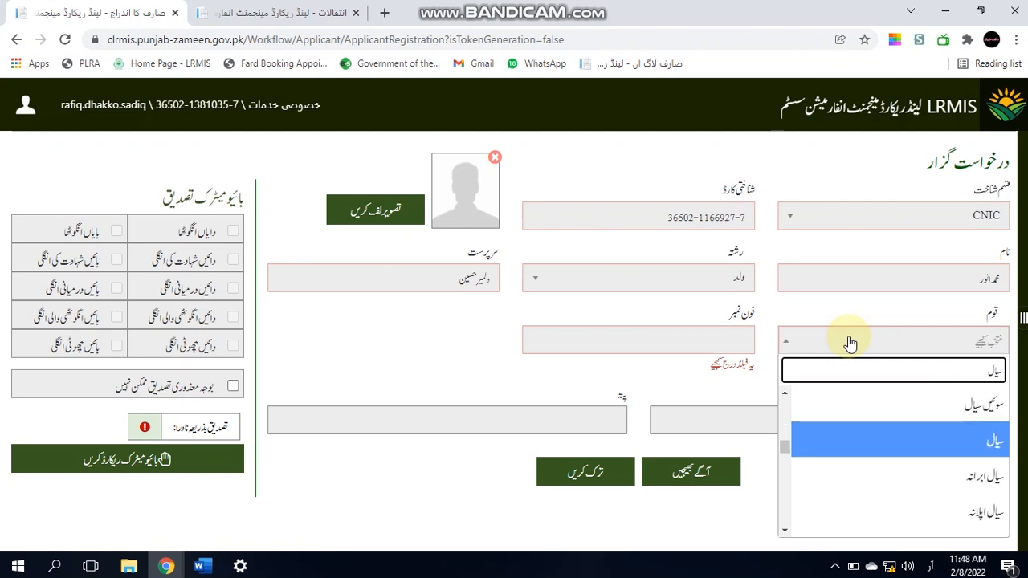
key("Return")
left_click(724, 345)
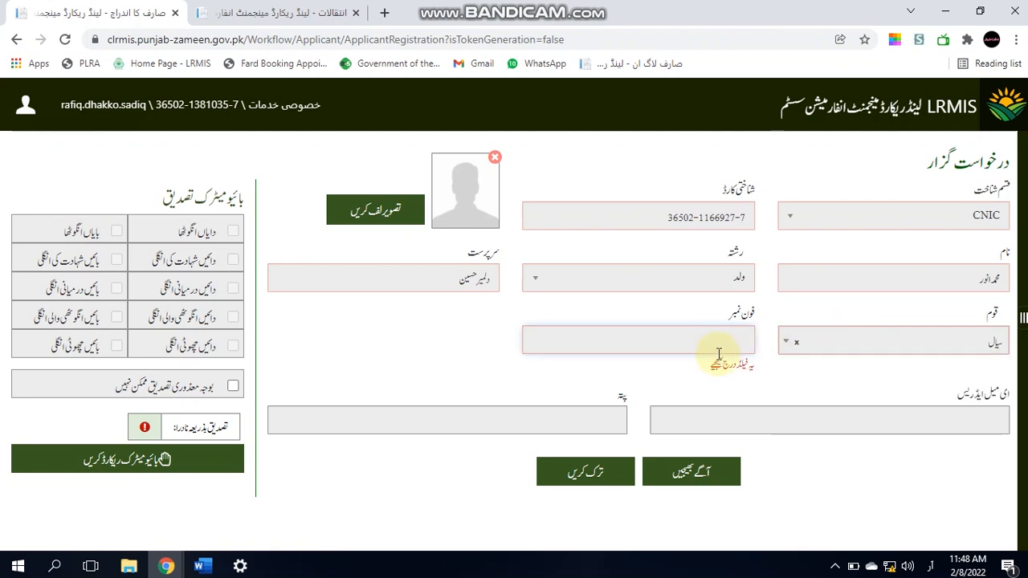
type("0000000")
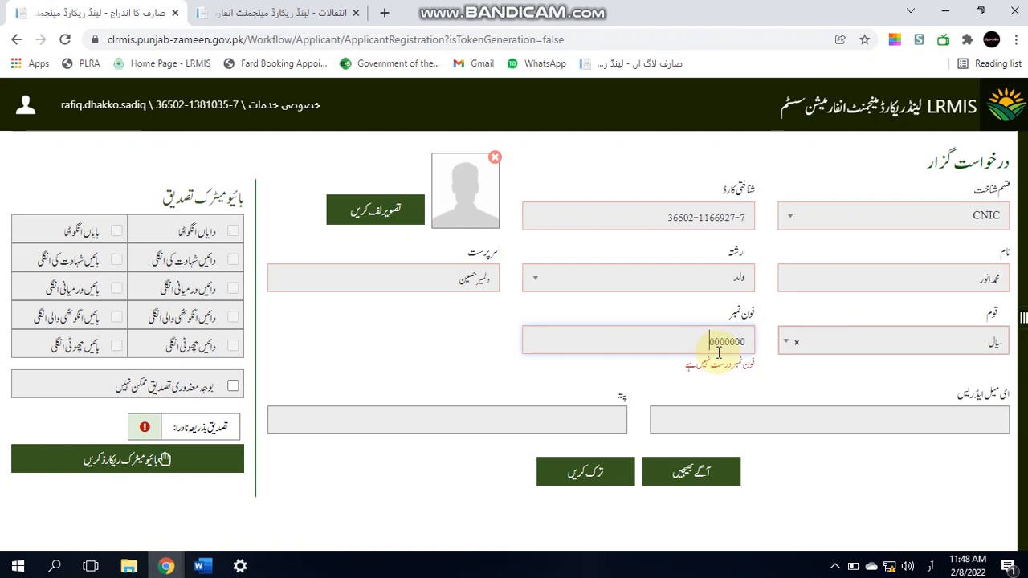
type("0000")
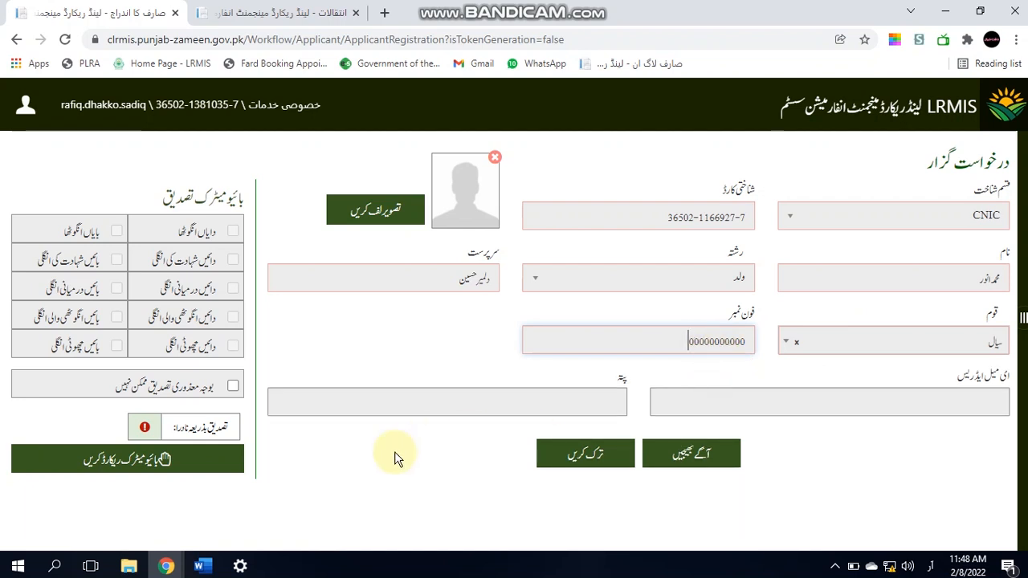
left_click(131, 472)
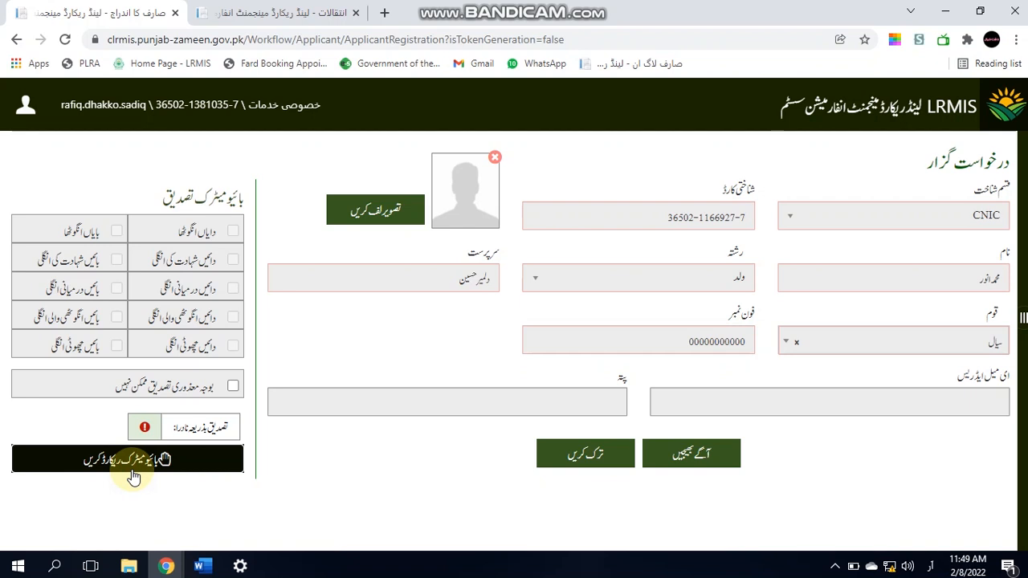
Step: Scan the applicant's left thumb and then right thumb fingerprints
left_click(133, 476)
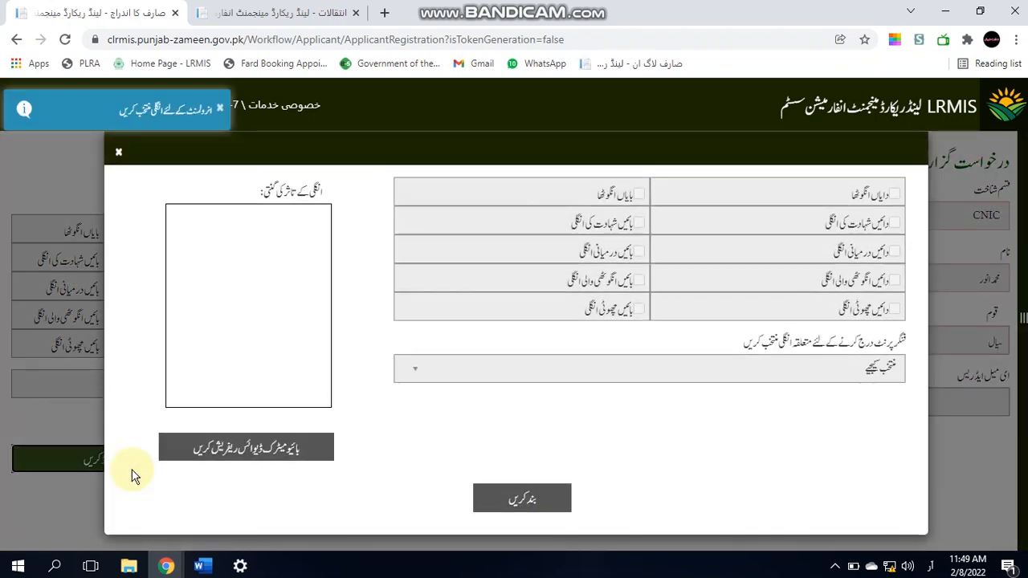
left_click(546, 378)
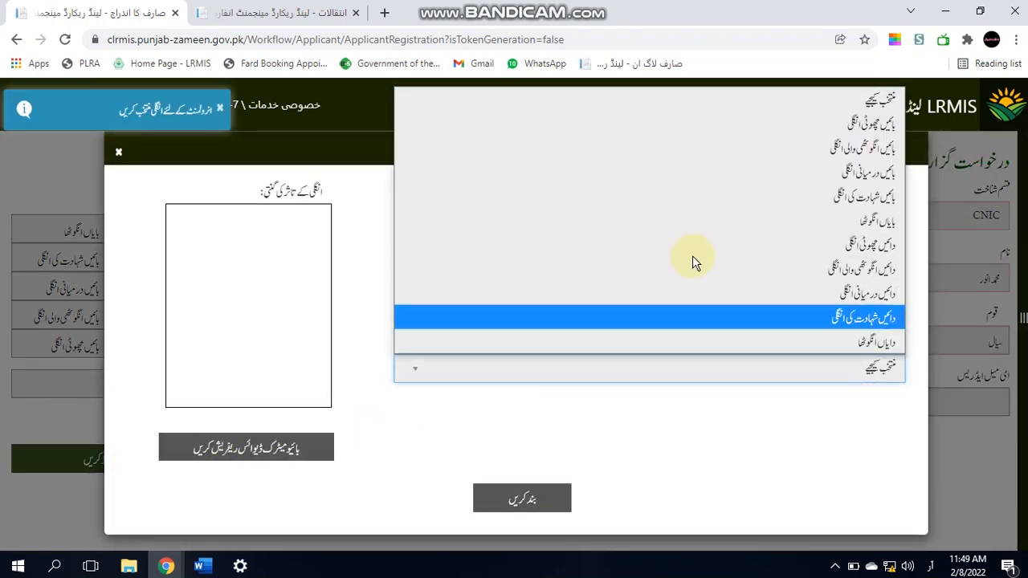
left_click(719, 222)
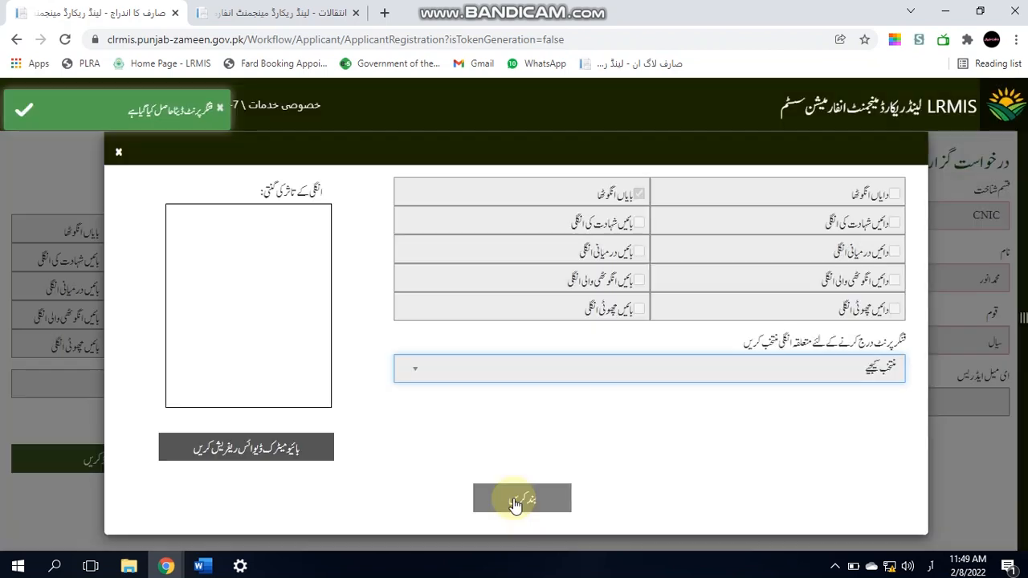
left_click(629, 372)
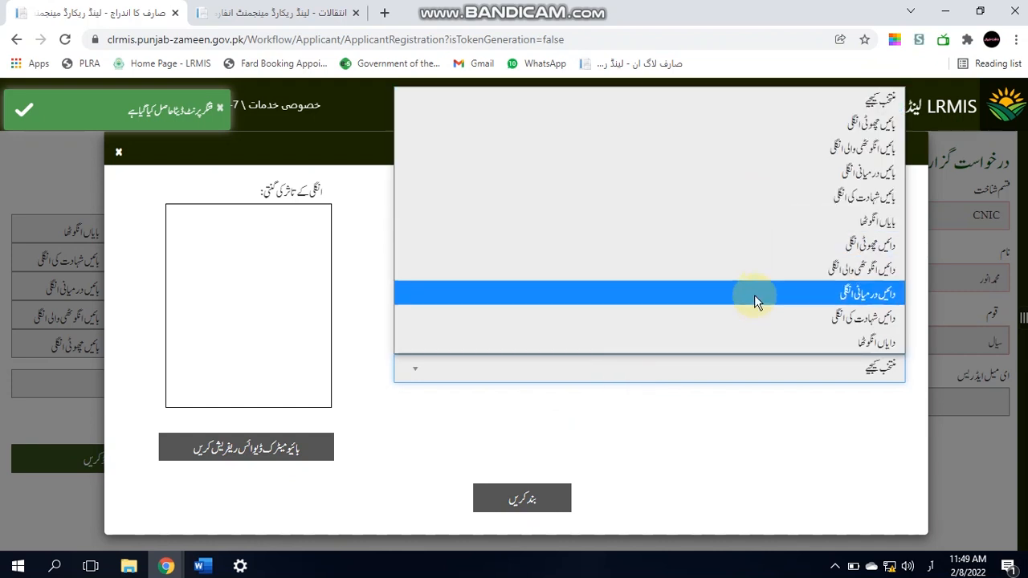
left_click(759, 344)
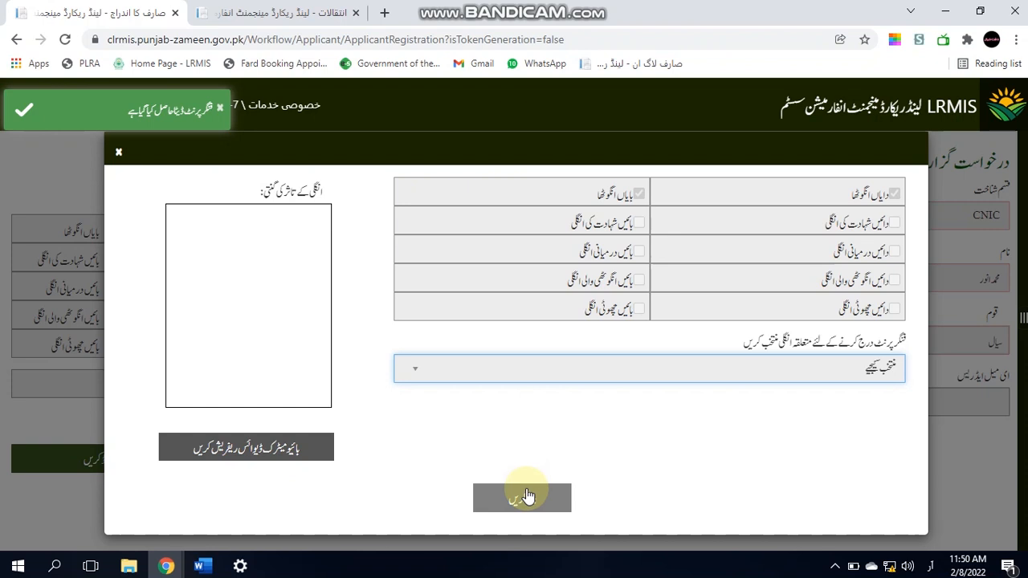
left_click(527, 493)
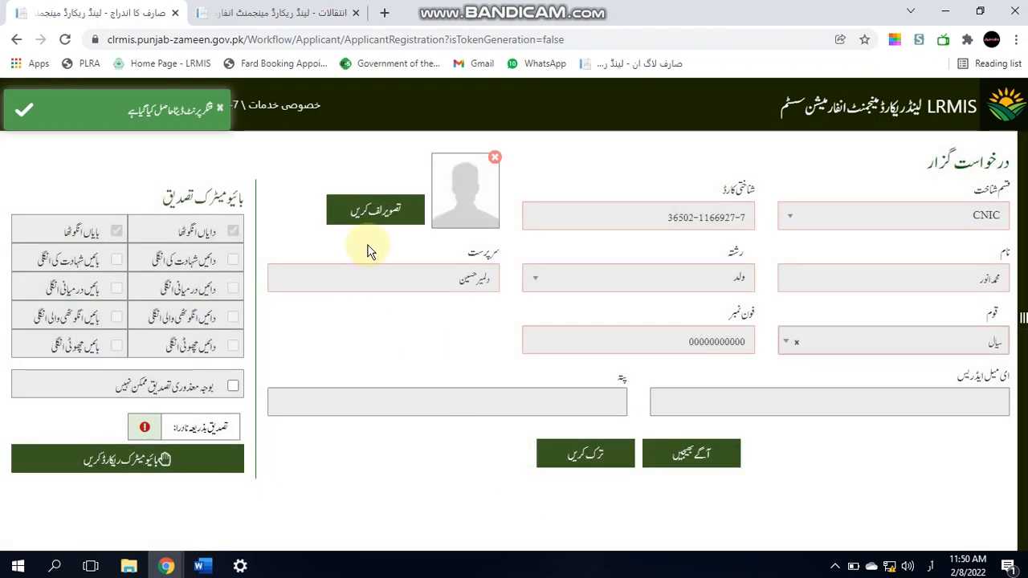
Step: Capture and accept the applicant's photo, then submit the registration
left_click(363, 211)
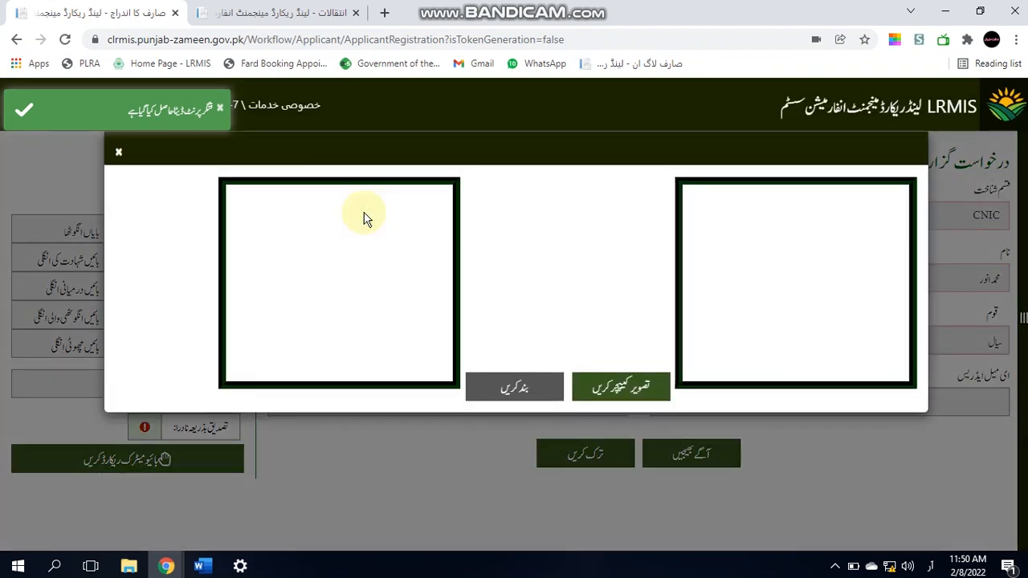
left_click(620, 399)
left_click(546, 393)
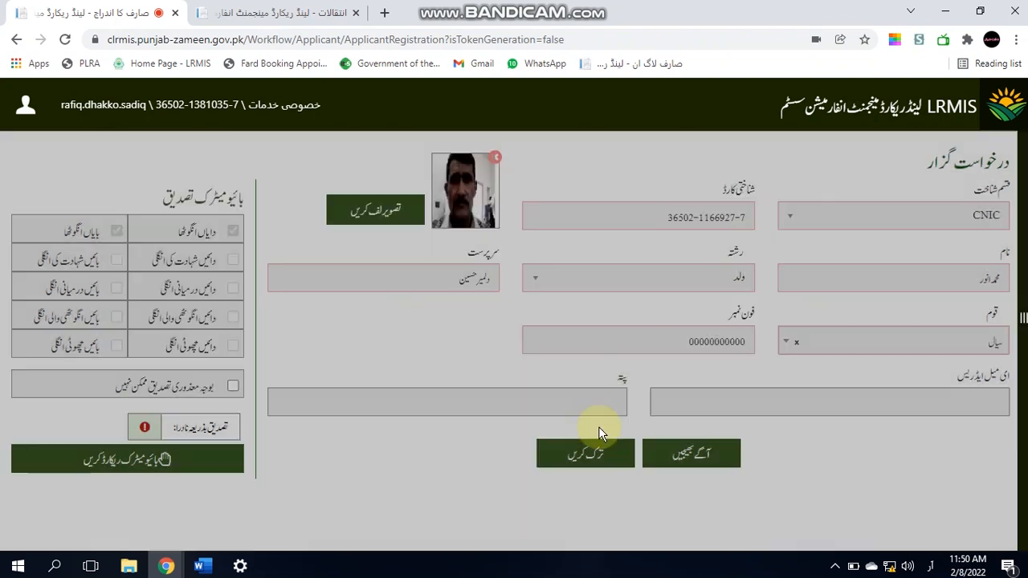
left_click(677, 466)
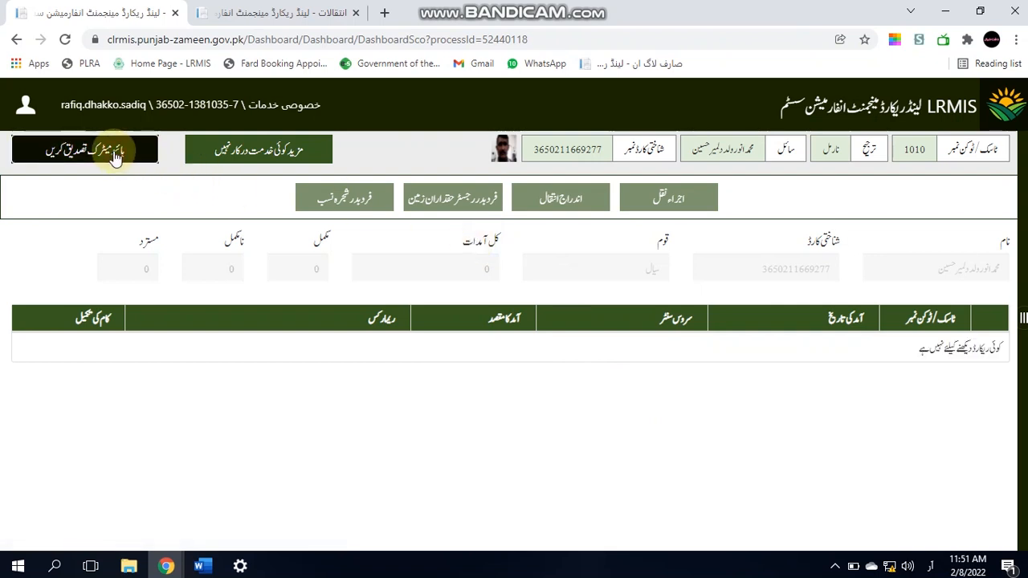
left_click(114, 155)
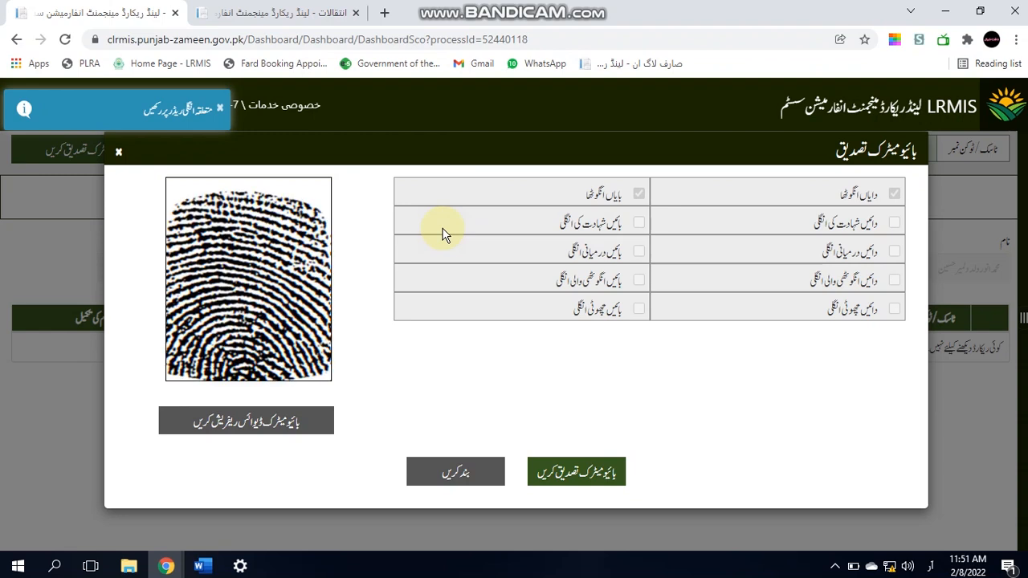
Step: Verify the applicant's fingerprint and begin a new اندراج انتقال entry
left_click(567, 476)
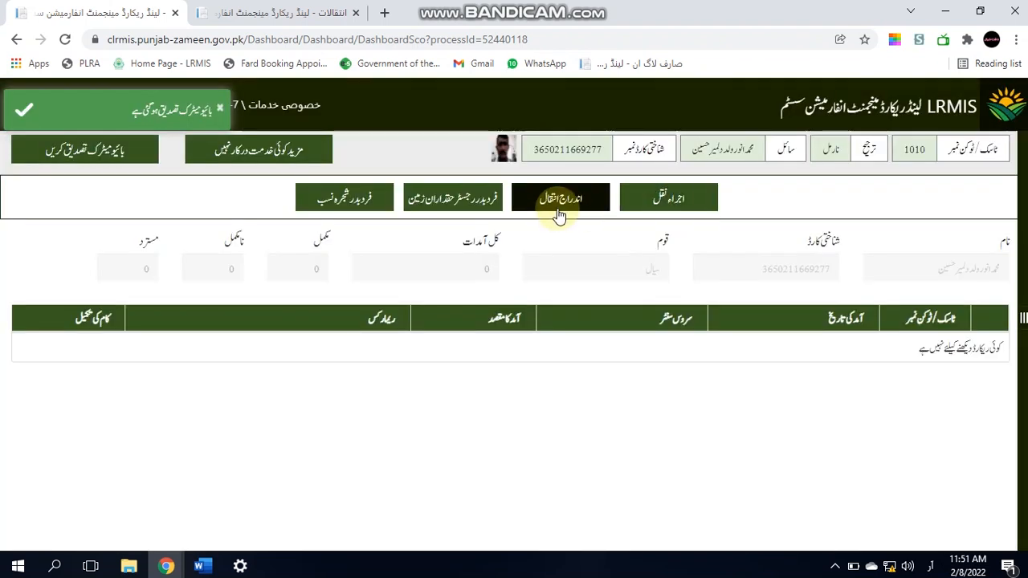
left_click(557, 208)
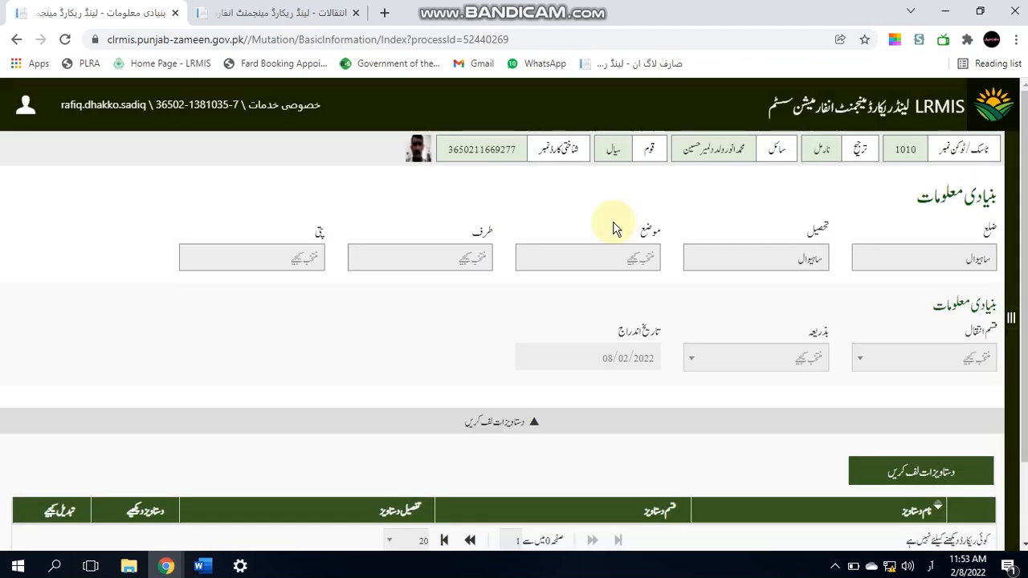
Step: Choose mouza 126/9L, mutation type بیع by زبانی, and save the basic information
left_click(615, 264)
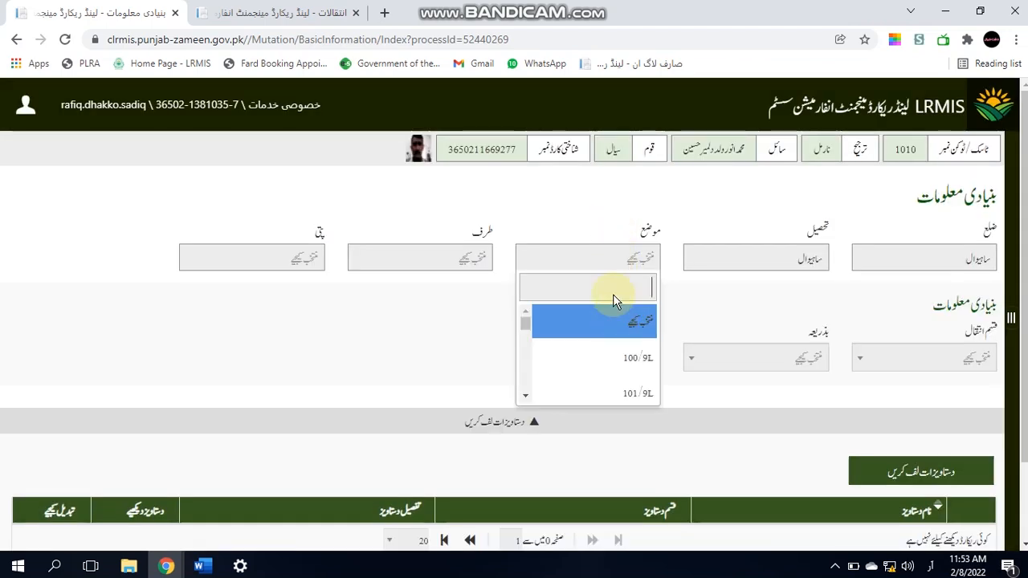
type("126")
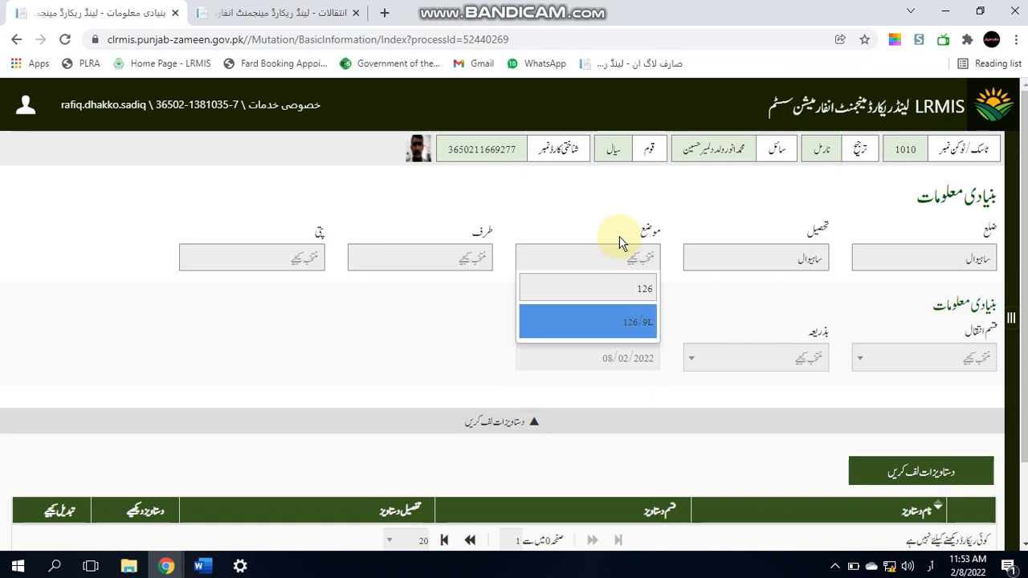
key("Return")
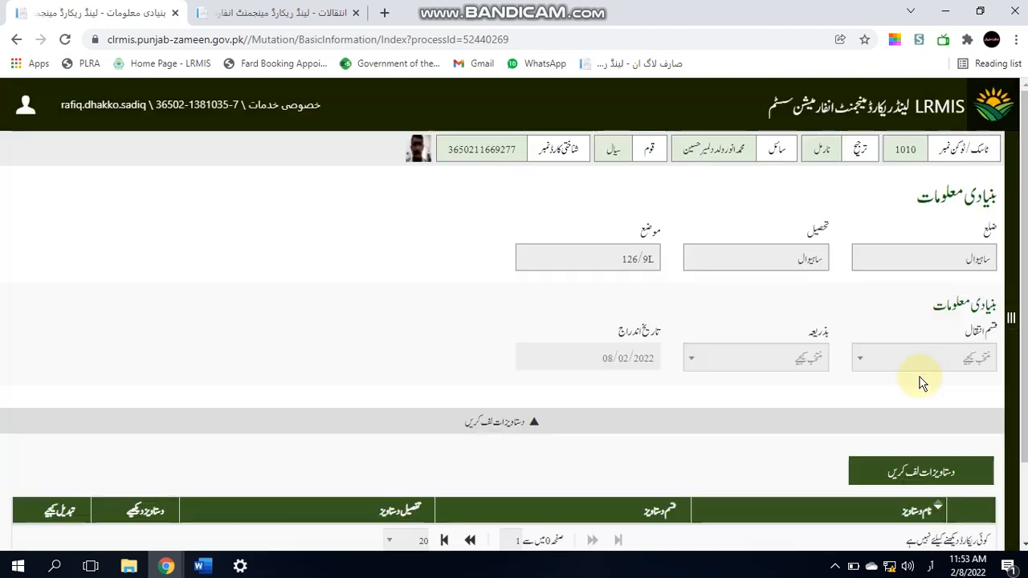
left_click(924, 366)
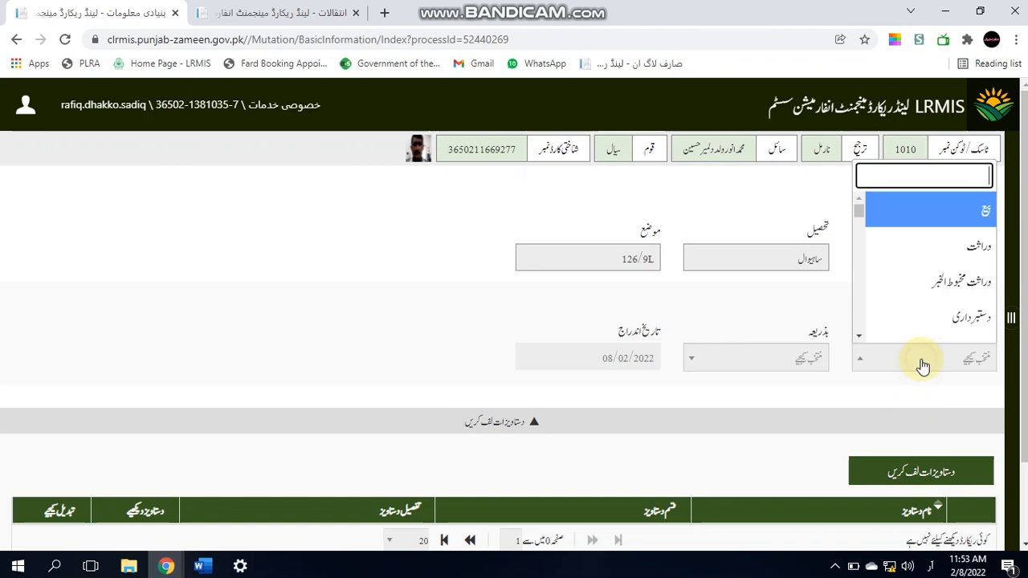
left_click(959, 212)
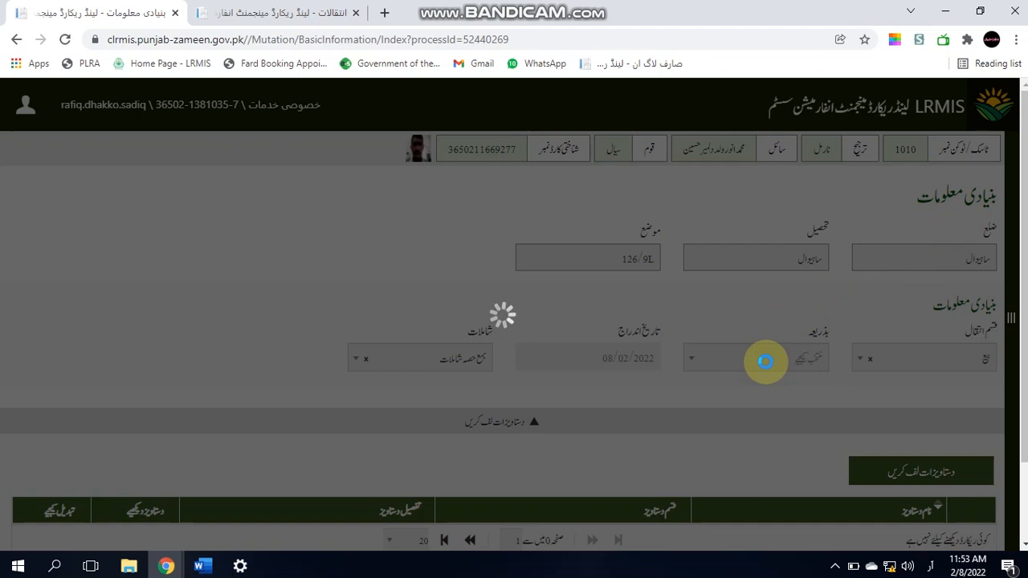
left_click(765, 362)
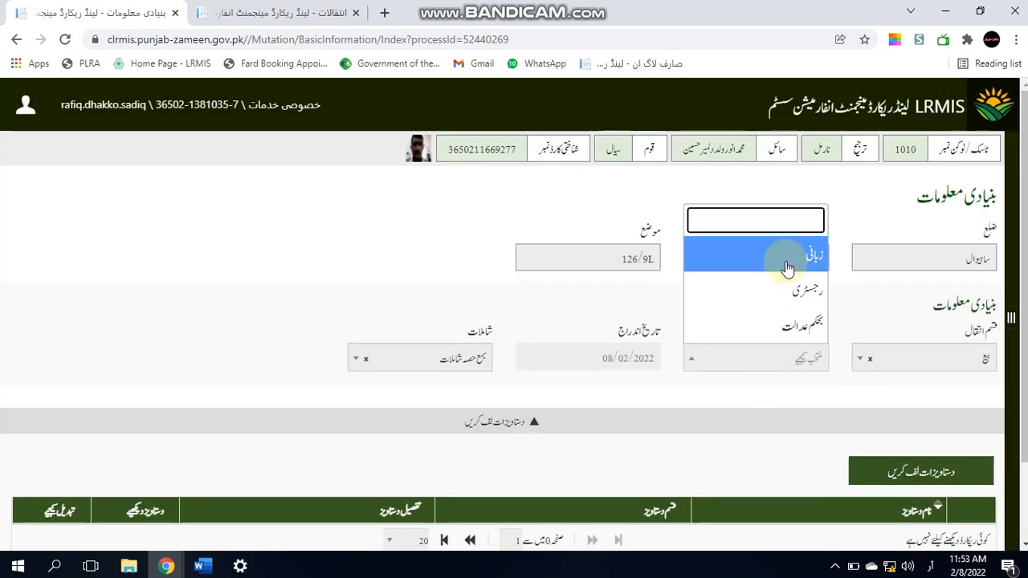
left_click(787, 265)
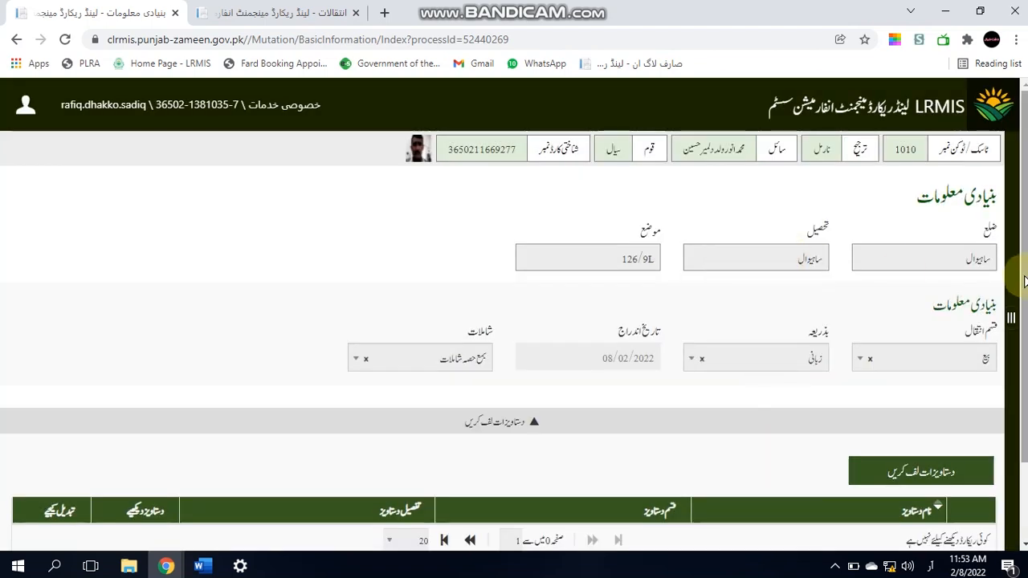
scroll(1024, 279, "down", 2)
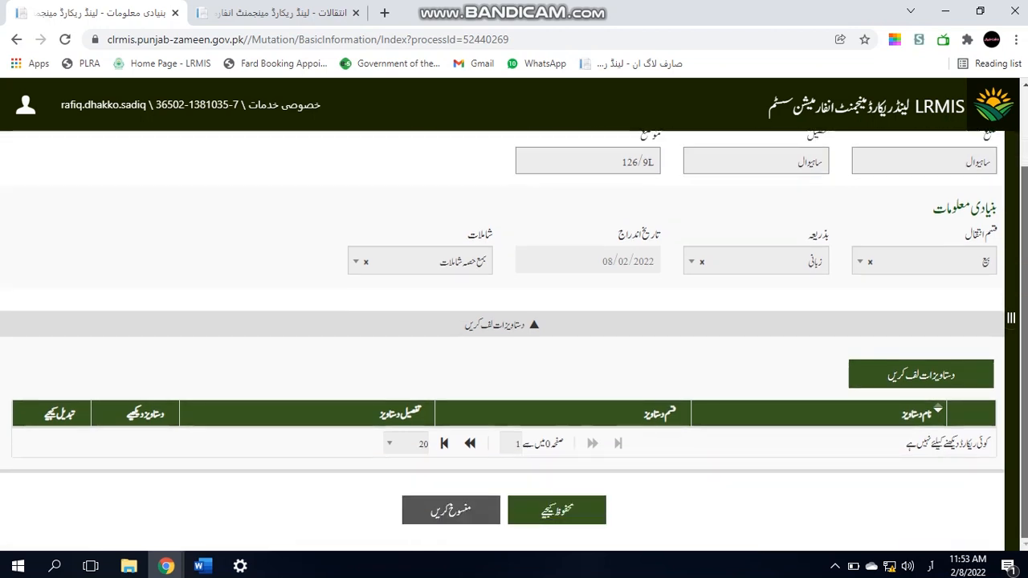
left_click(575, 528)
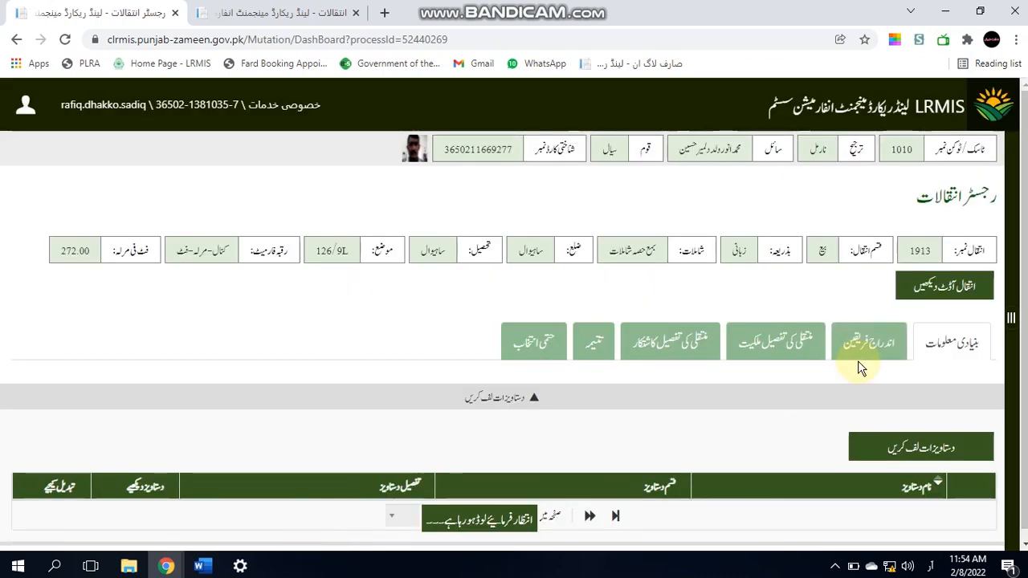
left_click(866, 355)
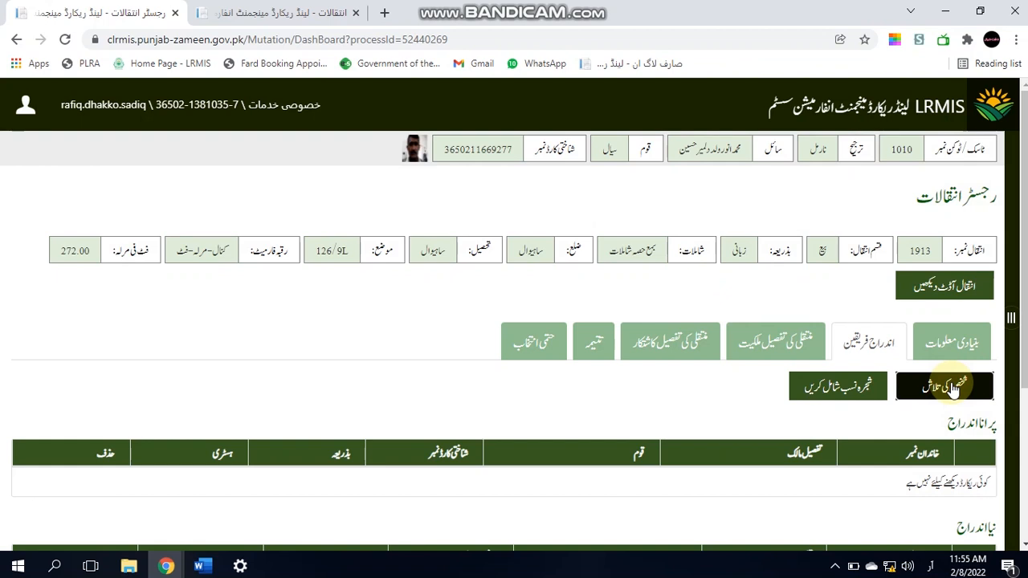
Step: Search for the seller by name and add the found person as the seller
left_click(948, 387)
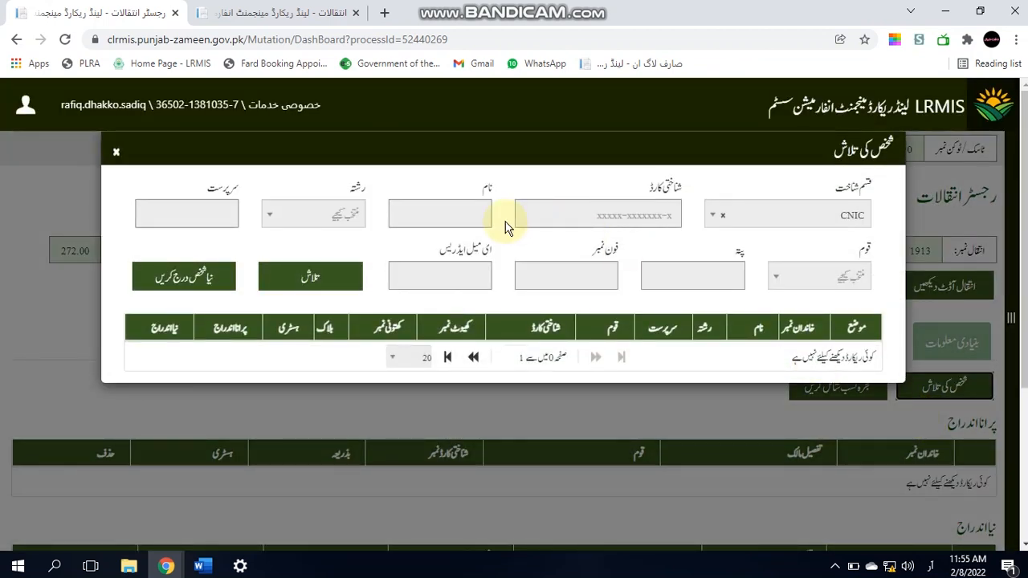
left_click(472, 214)
type("محمد")
key("Tab")
key("Tab")
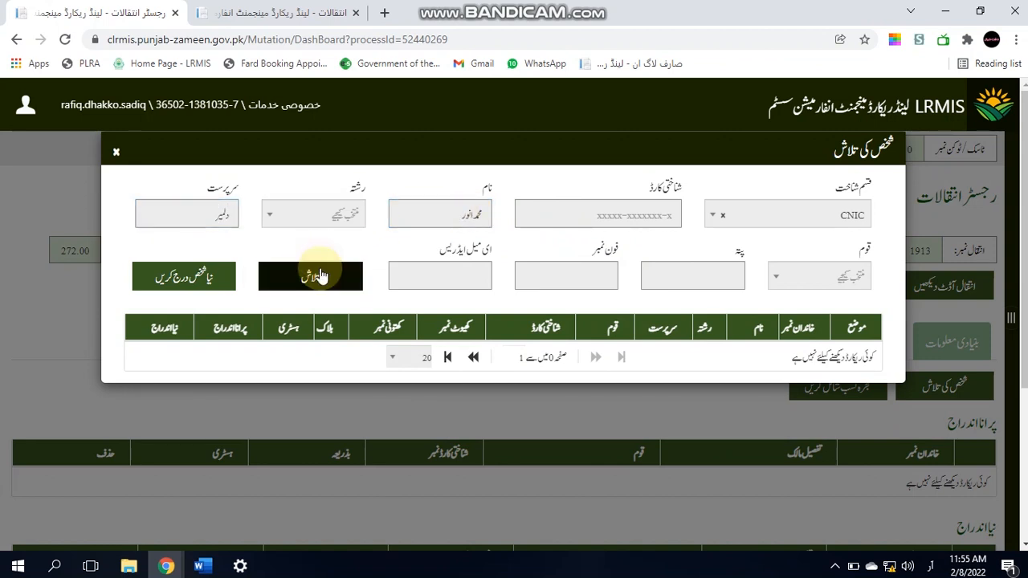
left_click(319, 269)
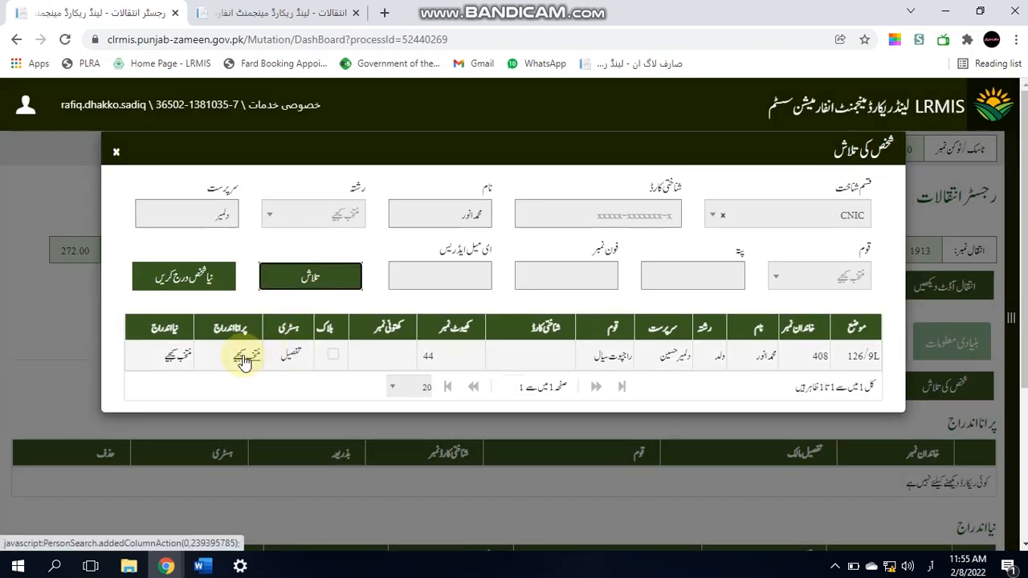
left_click(245, 358)
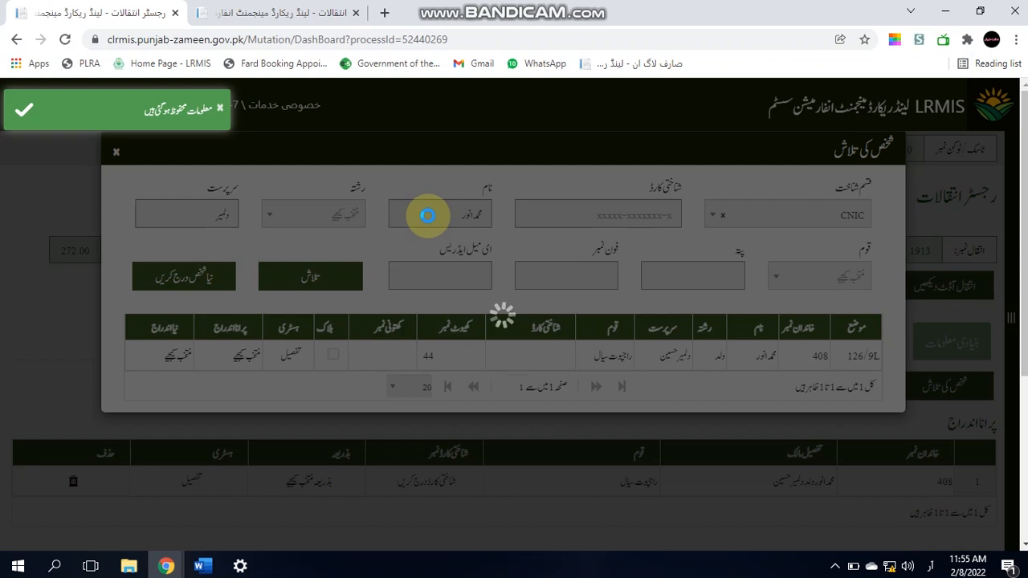
Step: Search for the buyer by name and guardian name and add them as the buyer
left_click(429, 216)
key("BackSpace")
key("BackSpace")
key("BackSpace")
key("BackSpace")
key("BackSpace")
key("BackSpace")
key("BackSpace")
key("BackSpace")
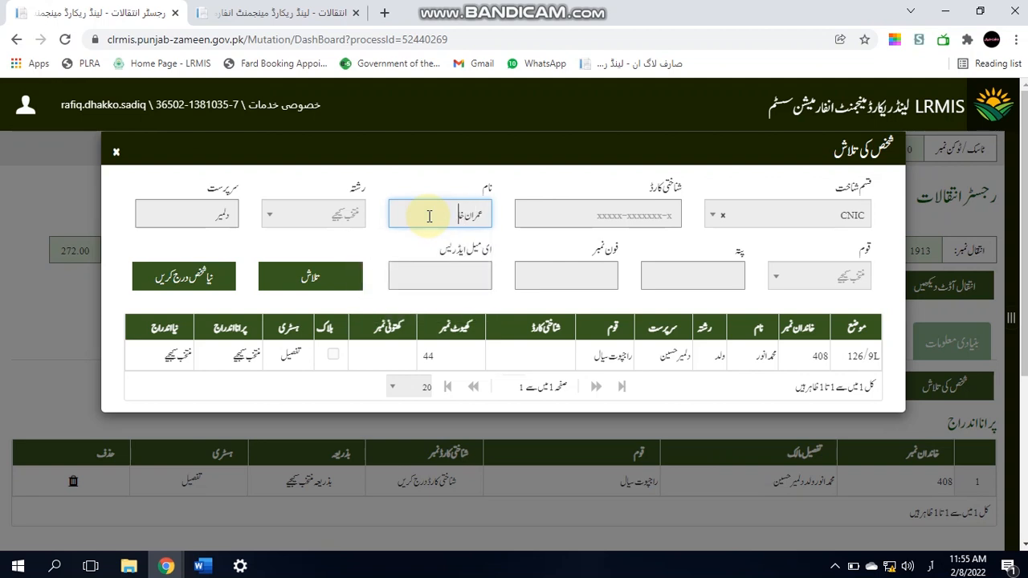
key("Tab")
key("Tab")
key("BackSpace")
type("امیر")
left_click(335, 262)
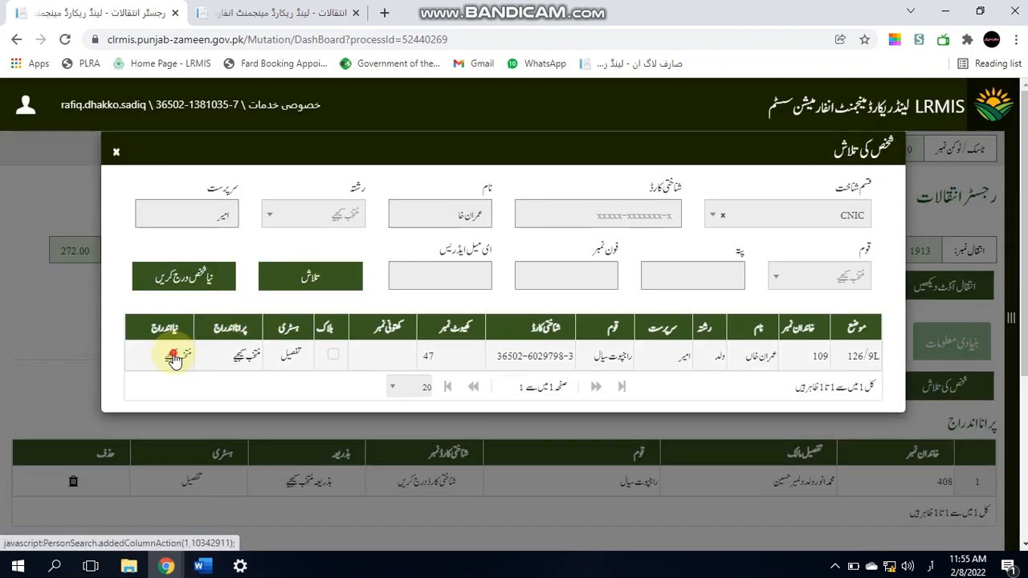
left_click(174, 358)
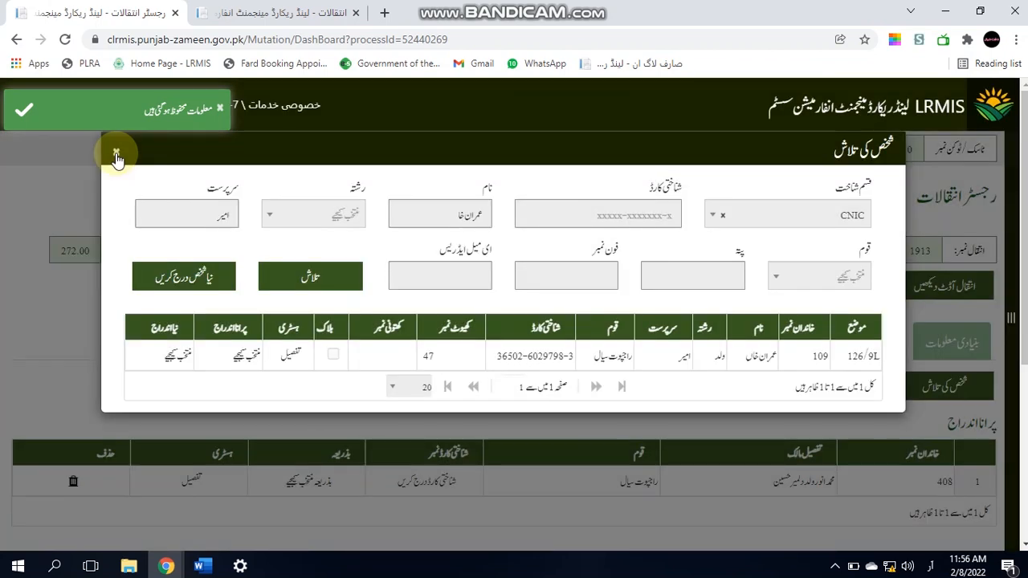
left_click(114, 152)
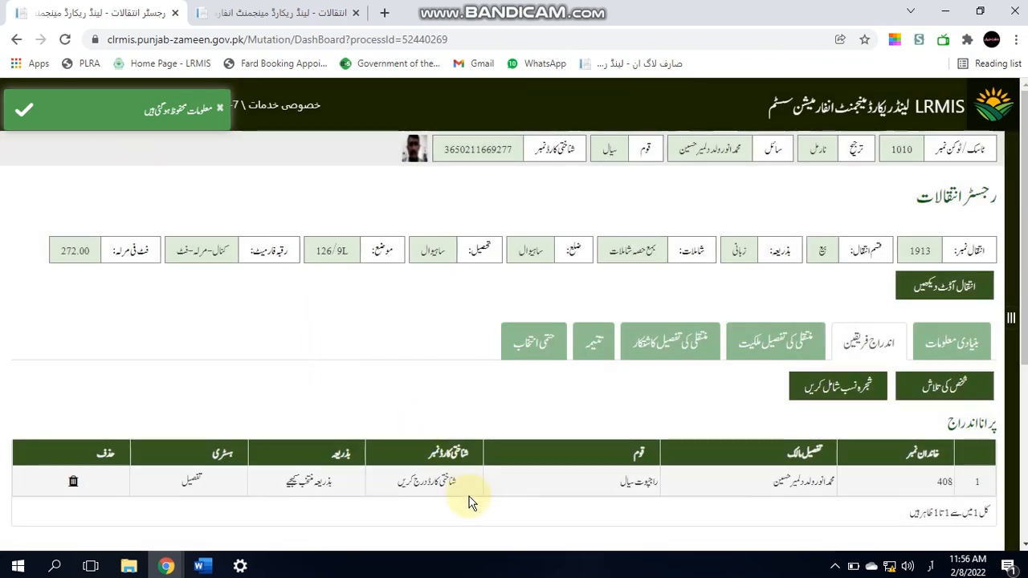
Step: Enter the seller's CNIC number, paste it again into the confirmation field, and save
left_click(448, 483)
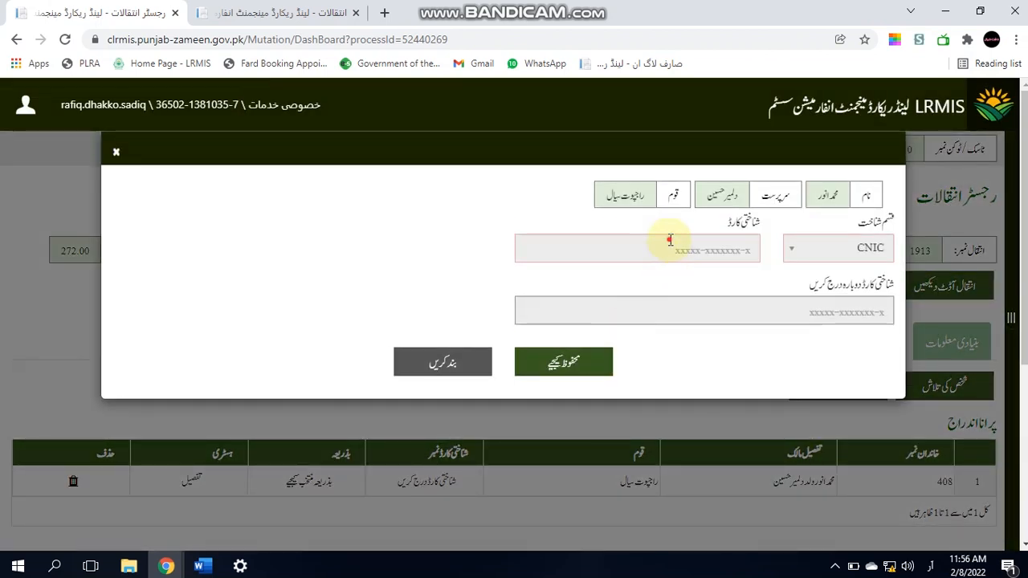
left_click(669, 240)
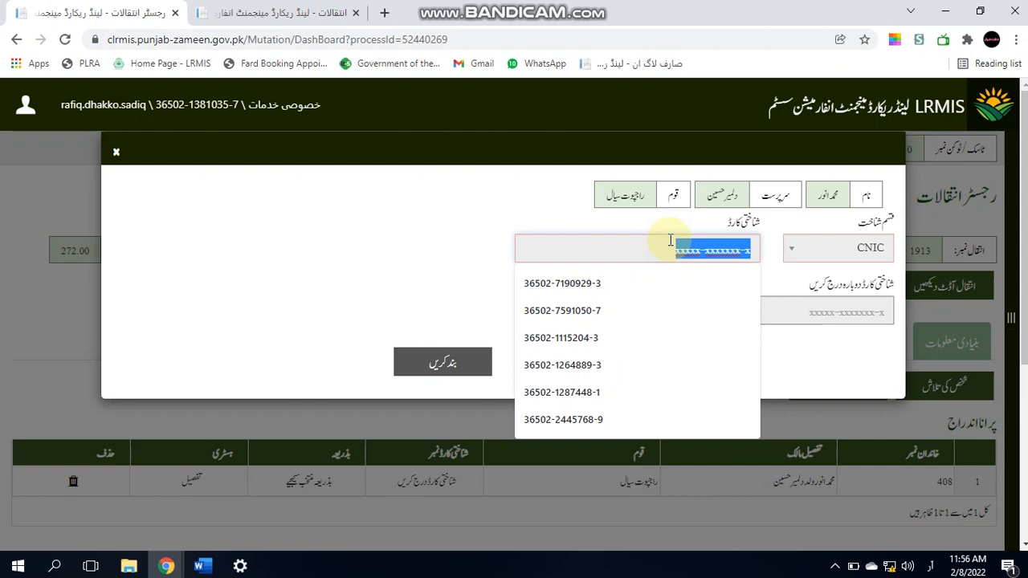
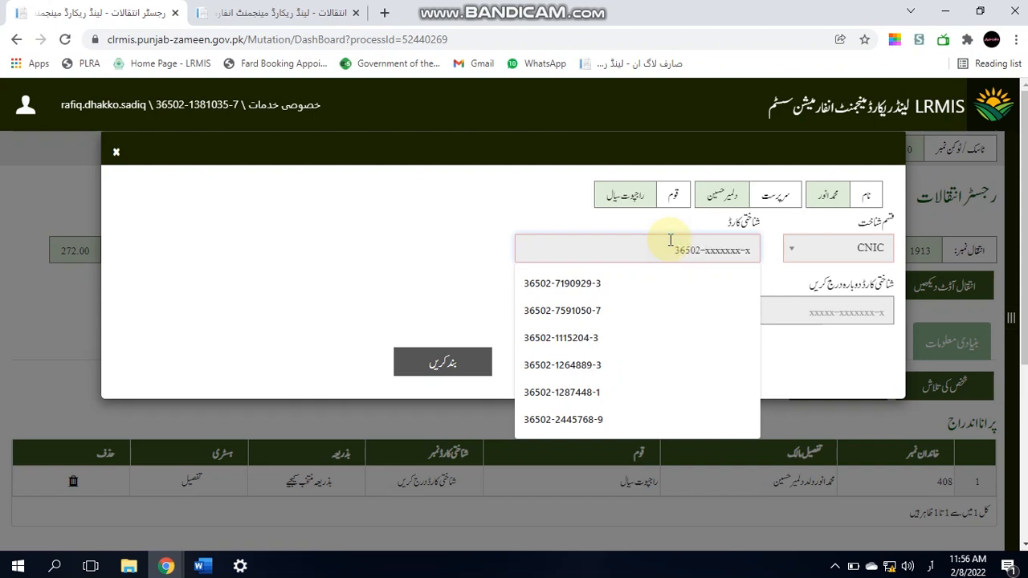
key("ctrl+a")
key("ctrl+c")
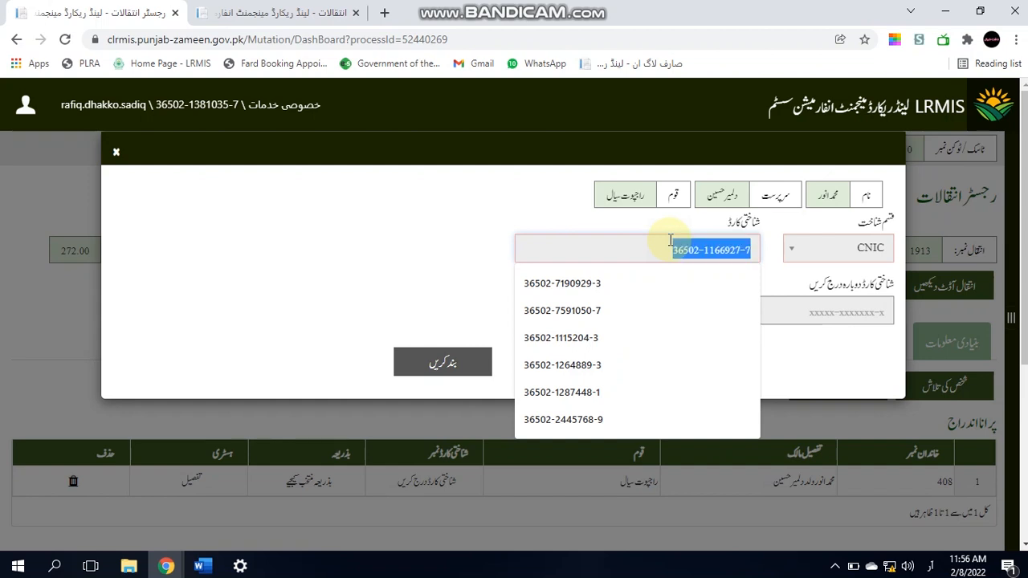
key("Tab")
key("ctrl+a")
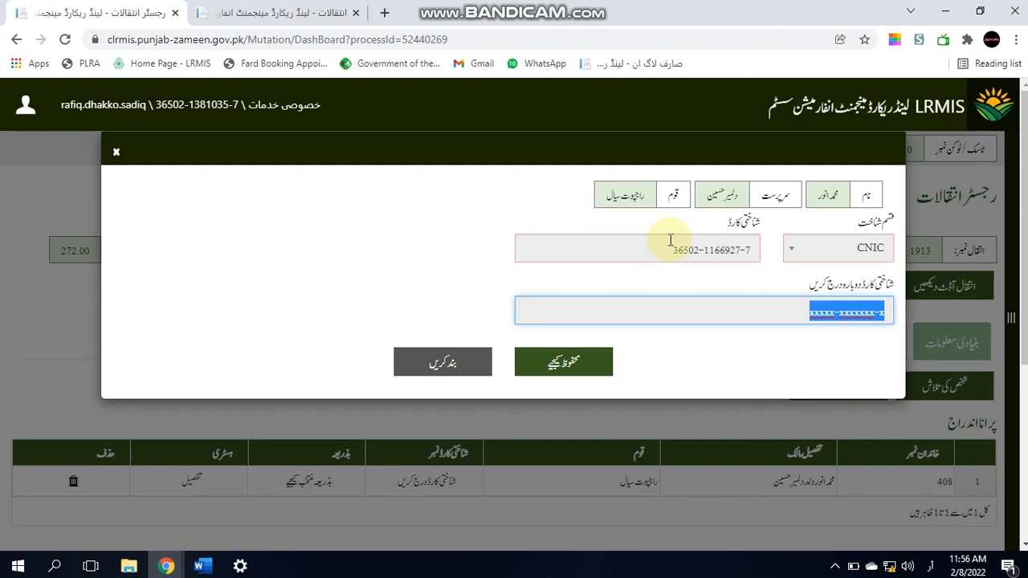
key("ctrl+v")
key("Return")
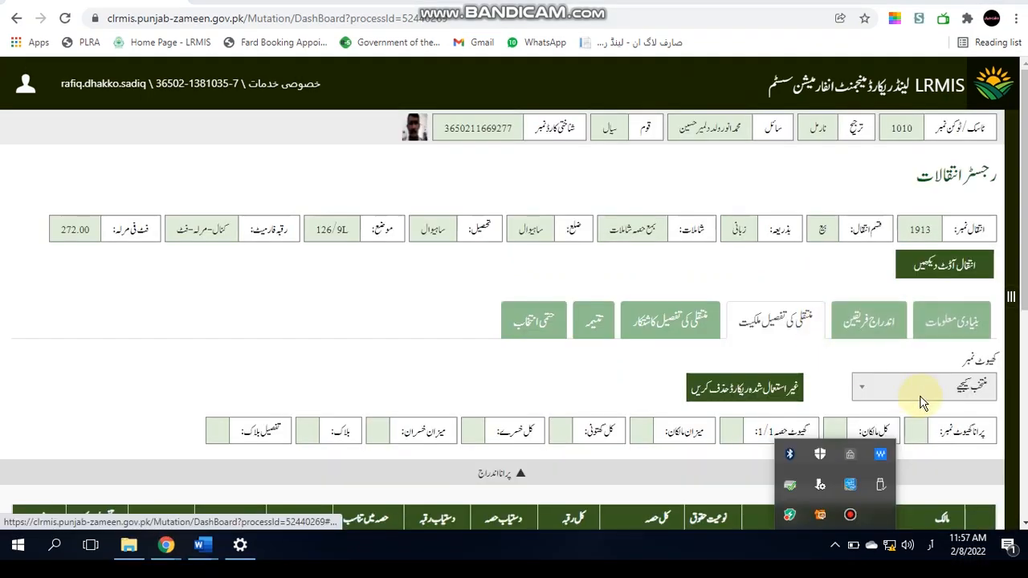
Step: Select khewat 44 to load the seller's holding: share 2415/49024, area 3-15-128
scroll(956, 257, "down", 3)
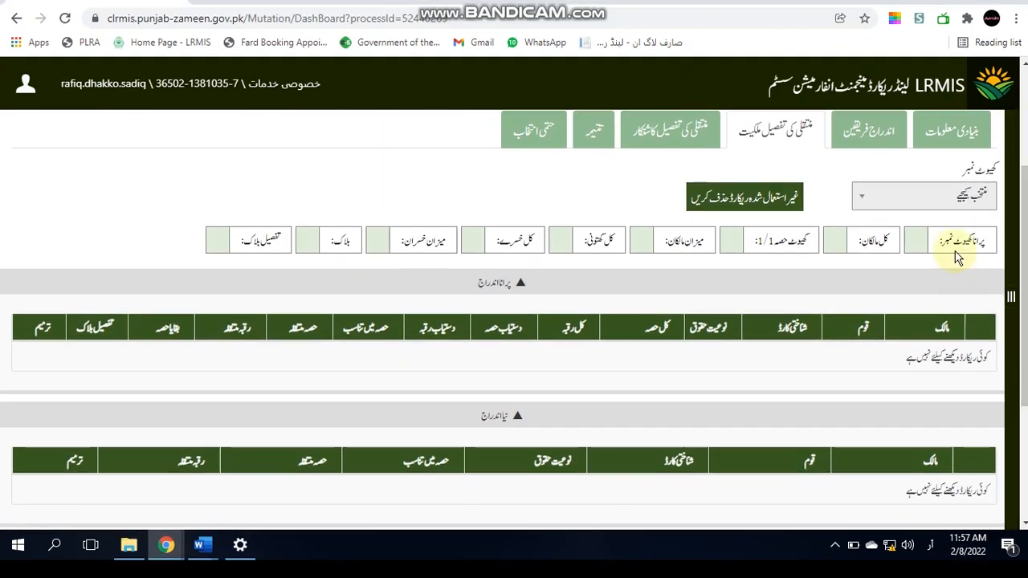
left_click(932, 201)
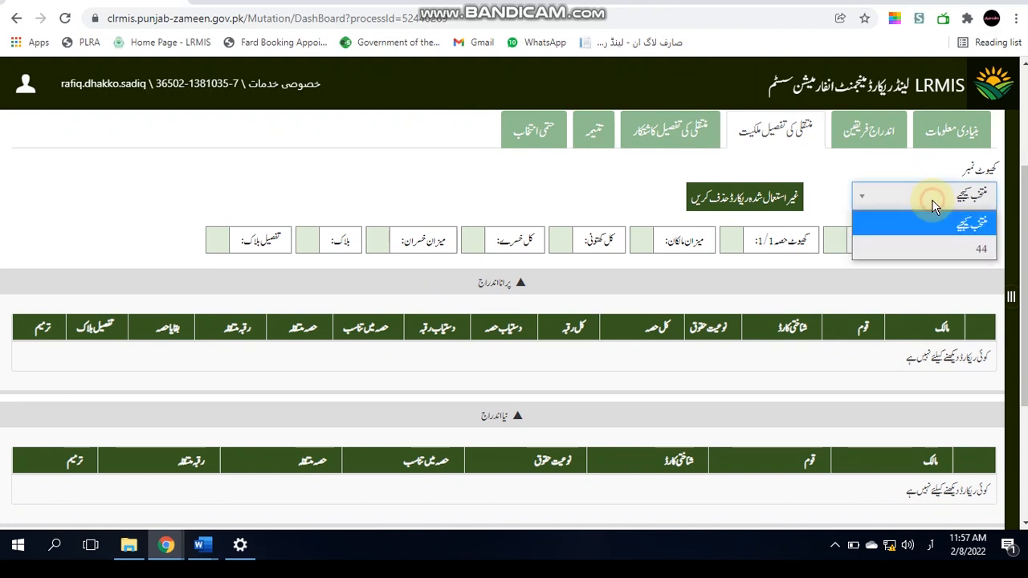
left_click(938, 251)
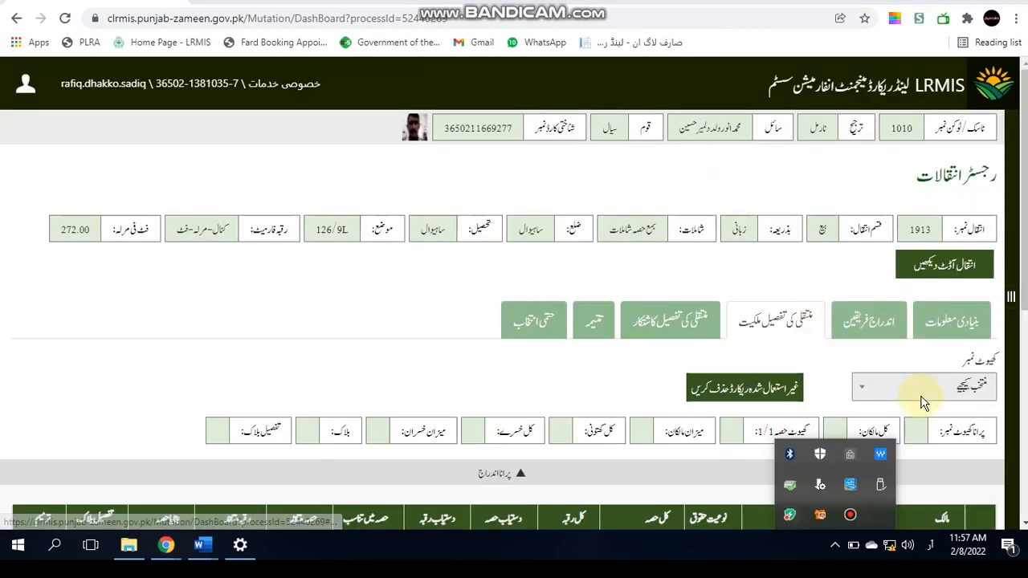
scroll(946, 231, "down", 3)
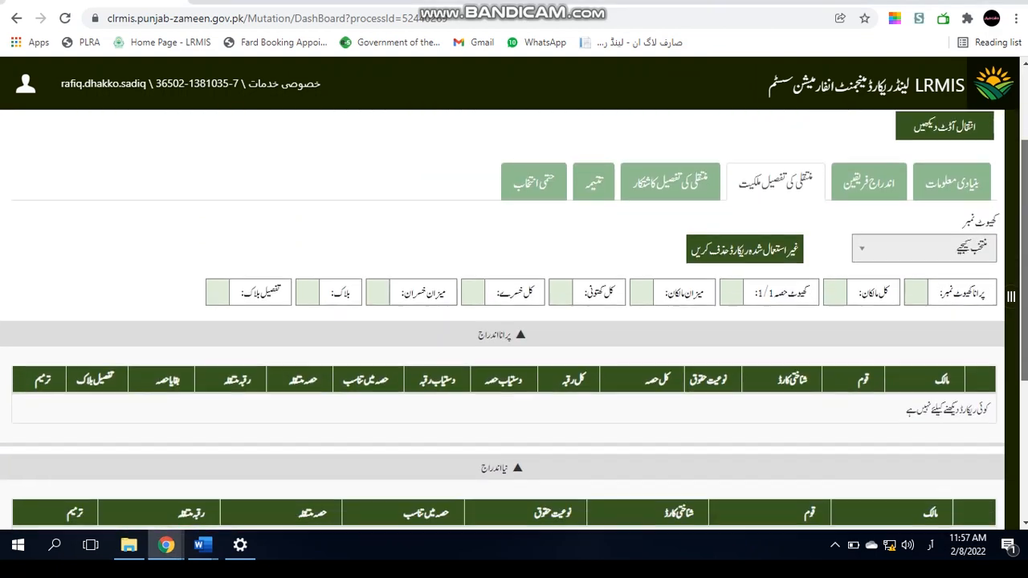
left_click(930, 199)
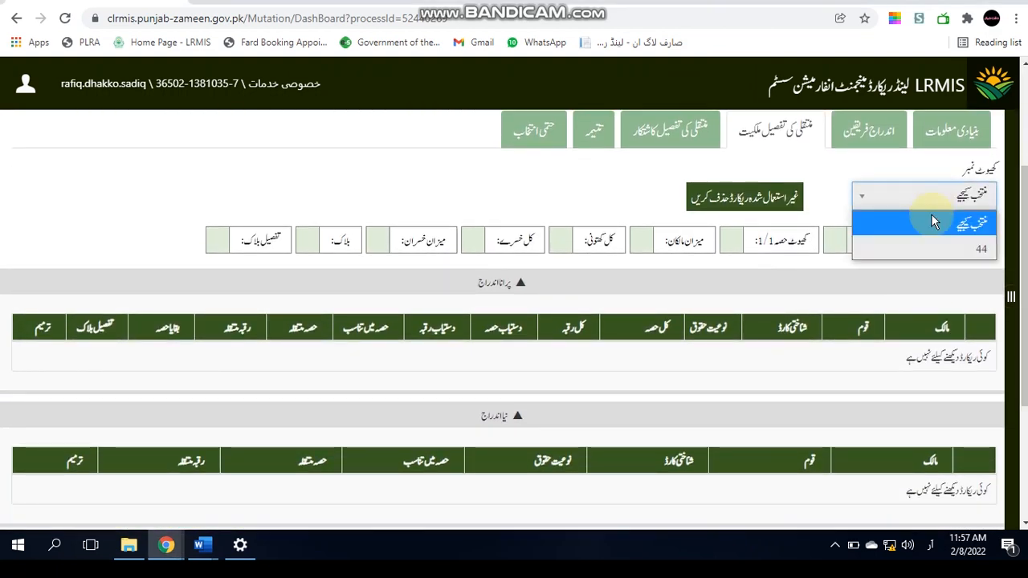
left_click(937, 248)
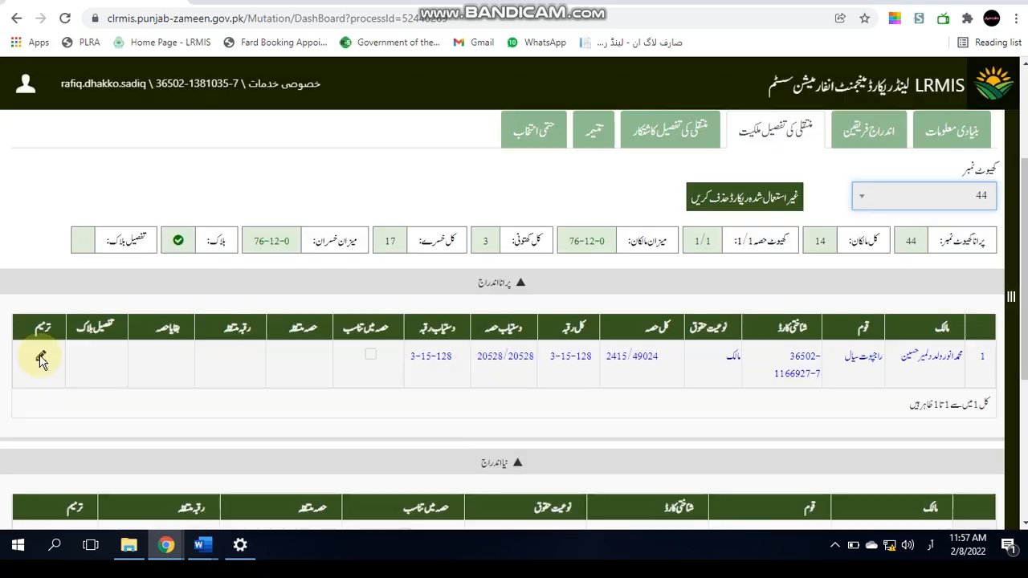
Step: Enter 1-1-0 as the seller's transferred area, giving share 357/1283, and save the row
left_click(39, 355)
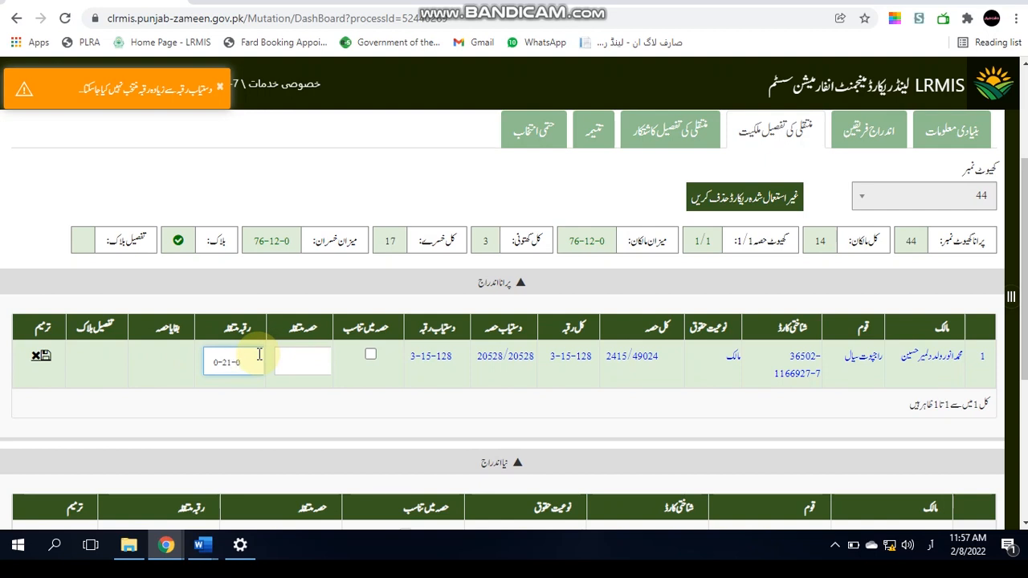
left_click(102, 383)
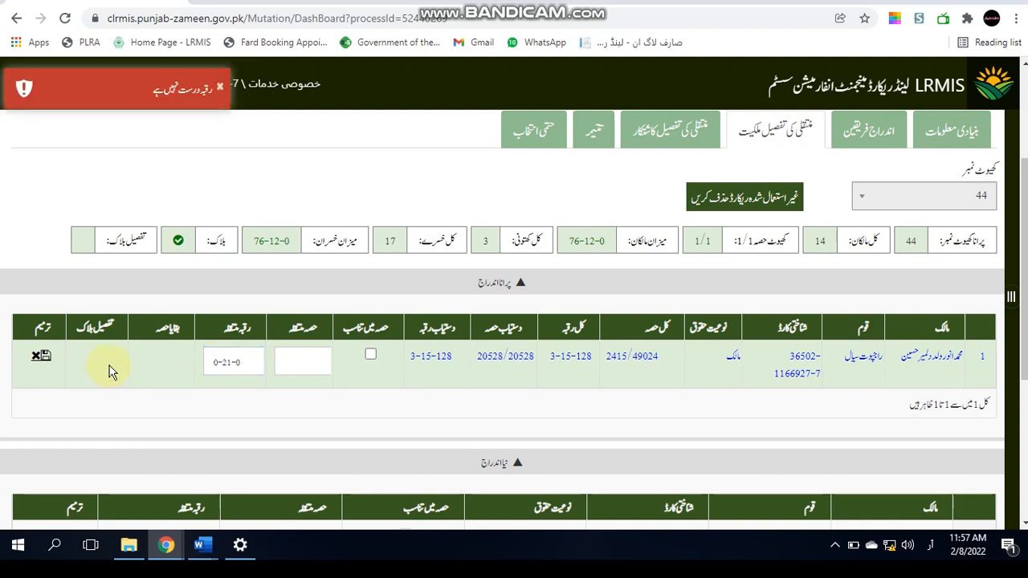
left_click(36, 358)
left_click(36, 359)
left_click(234, 363)
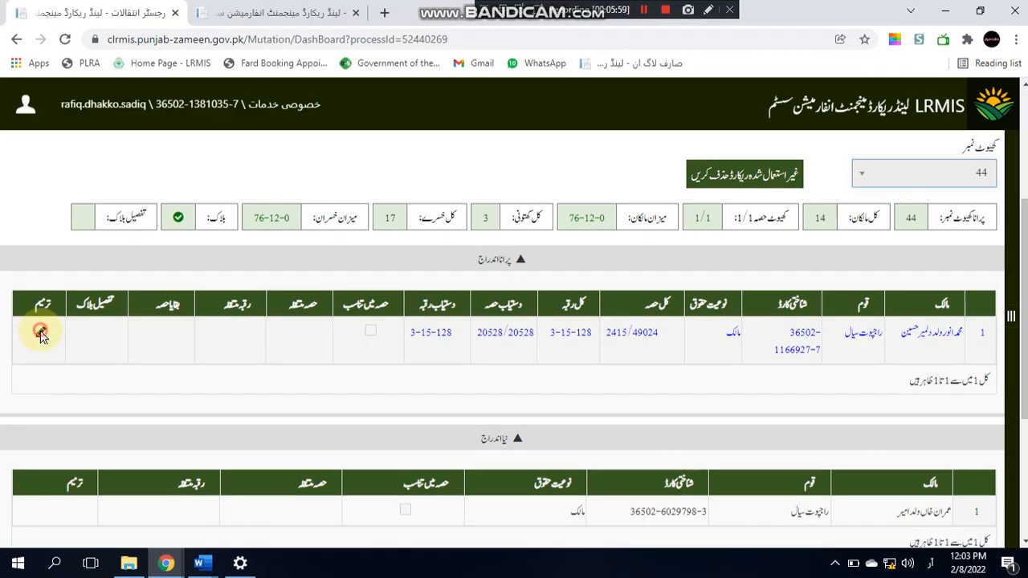
left_click(34, 332)
left_click(237, 333)
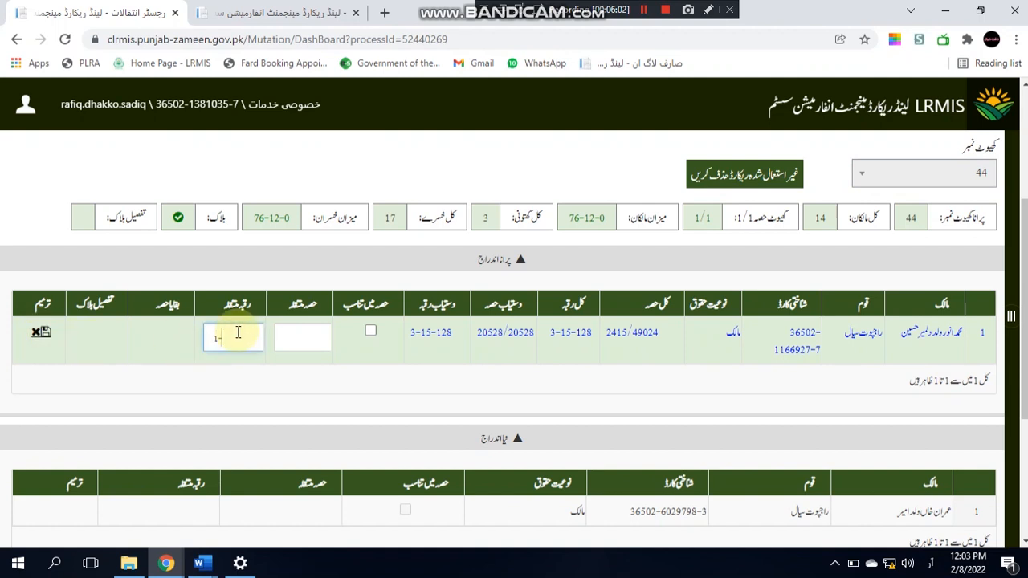
type("1-1-0")
left_click(98, 337)
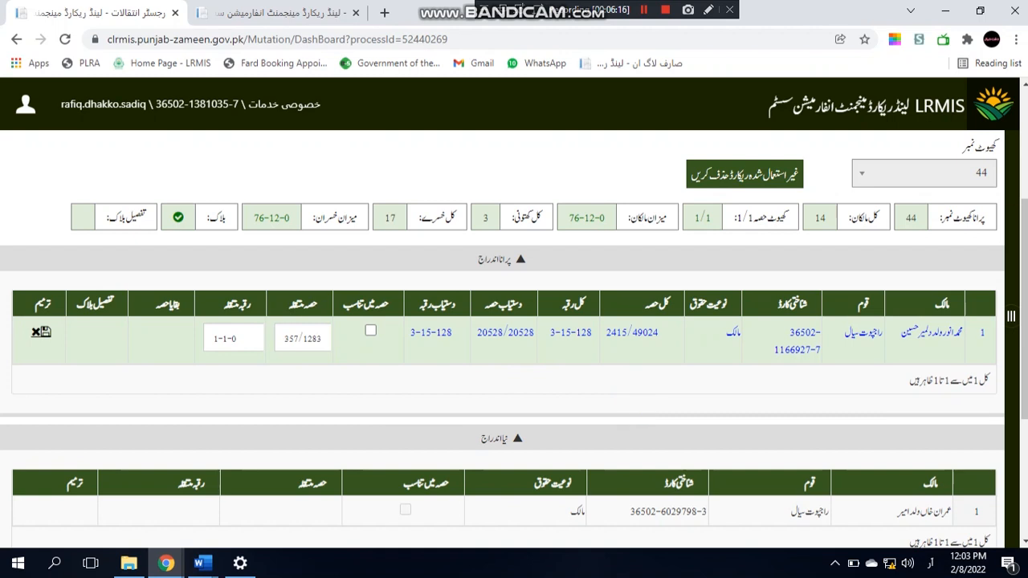
scroll(338, 267, "up", 2)
scroll(338, 267, "down", 3)
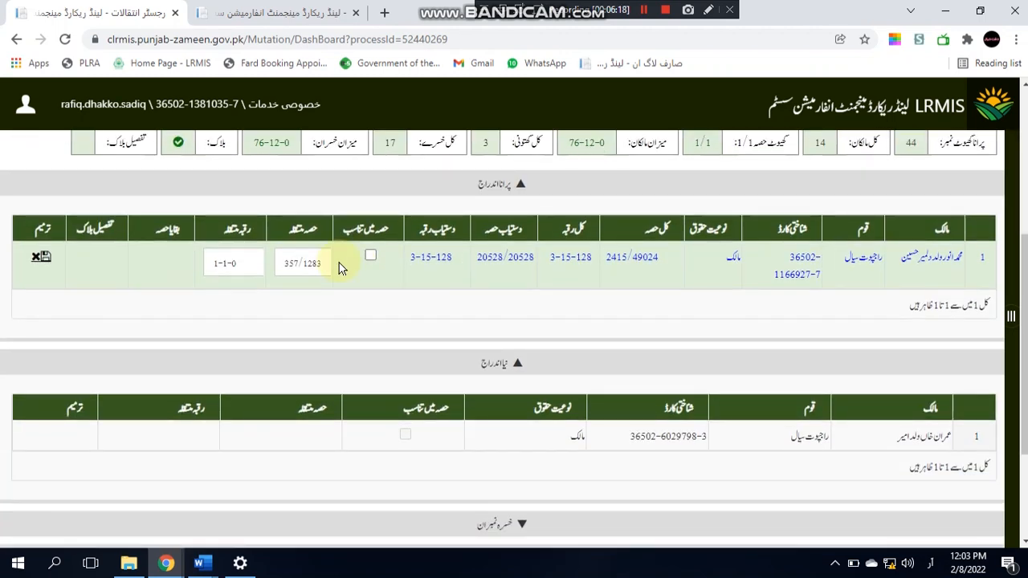
left_click(45, 256)
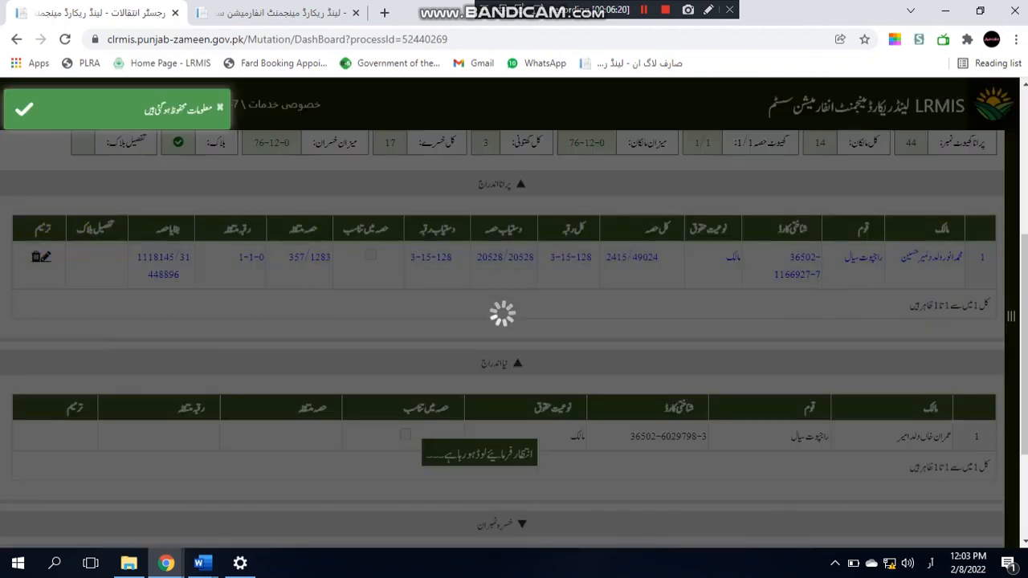
Step: Give the buyer's new-entry row a 1/1 share of the 1-1-0 area and save it
scroll(403, 295, "down", 2)
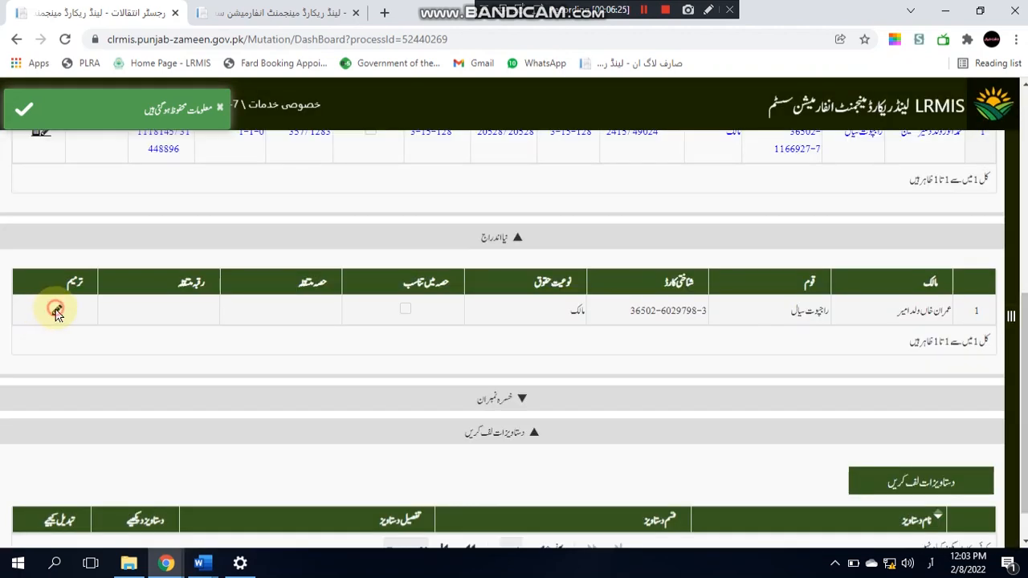
left_click(53, 312)
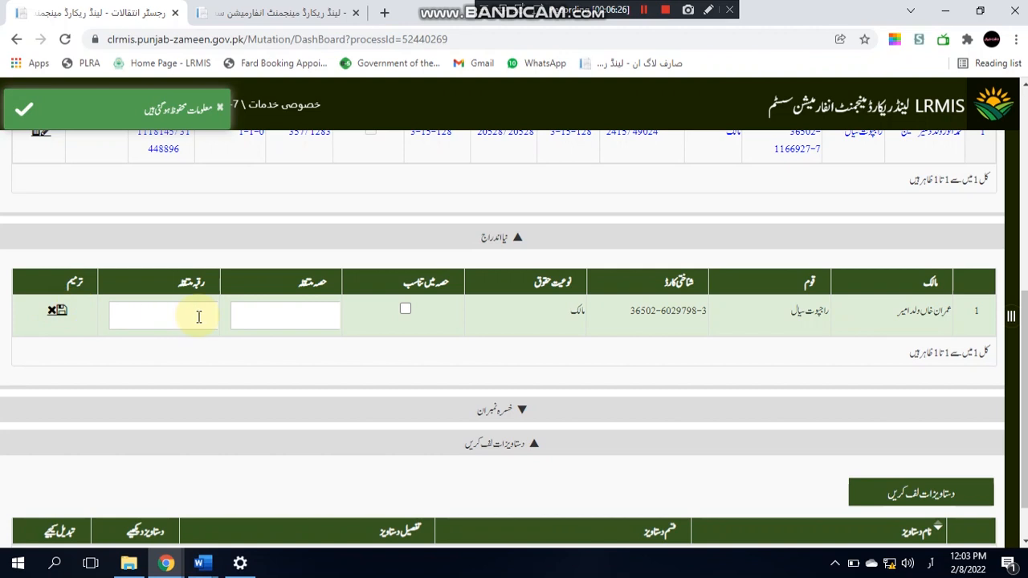
left_click(271, 319)
type("1/1")
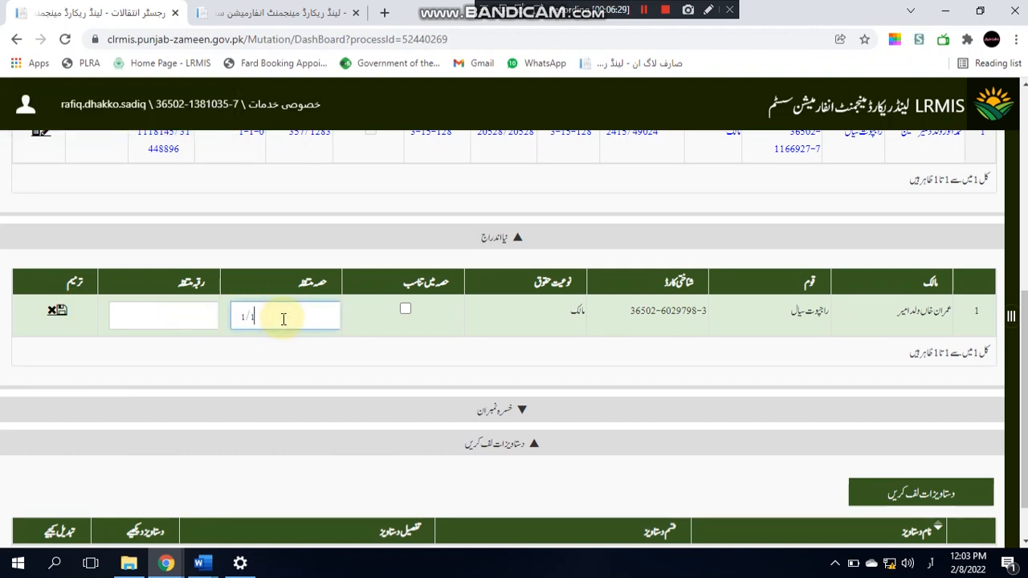
left_click(66, 312)
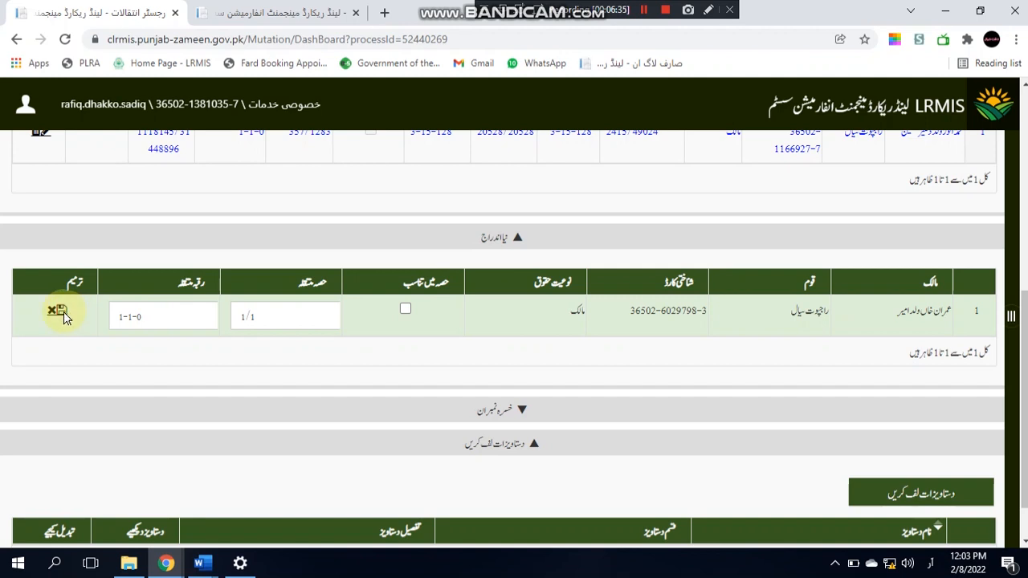
left_click(64, 312)
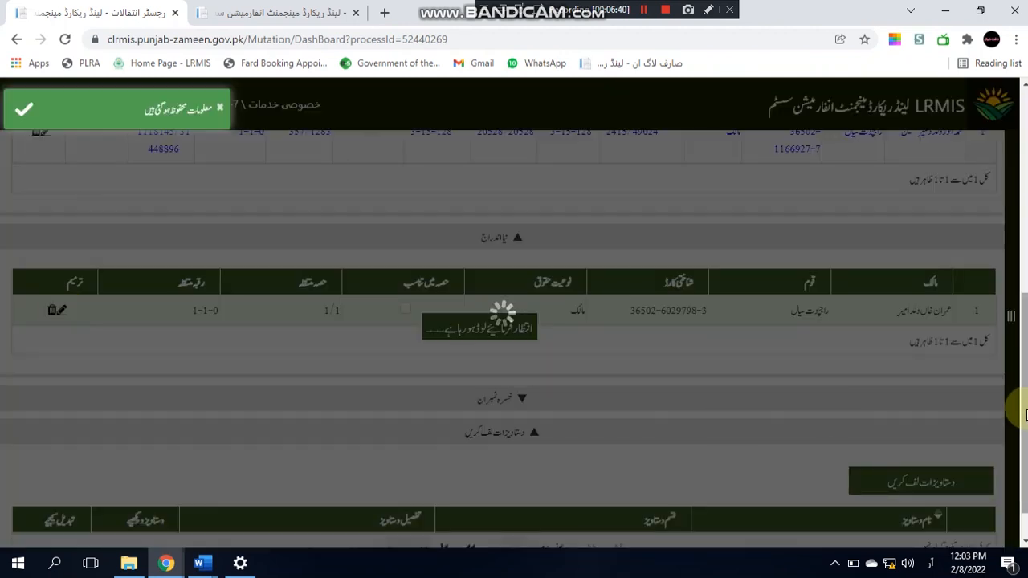
left_click_drag(1025, 418, 1017, 265)
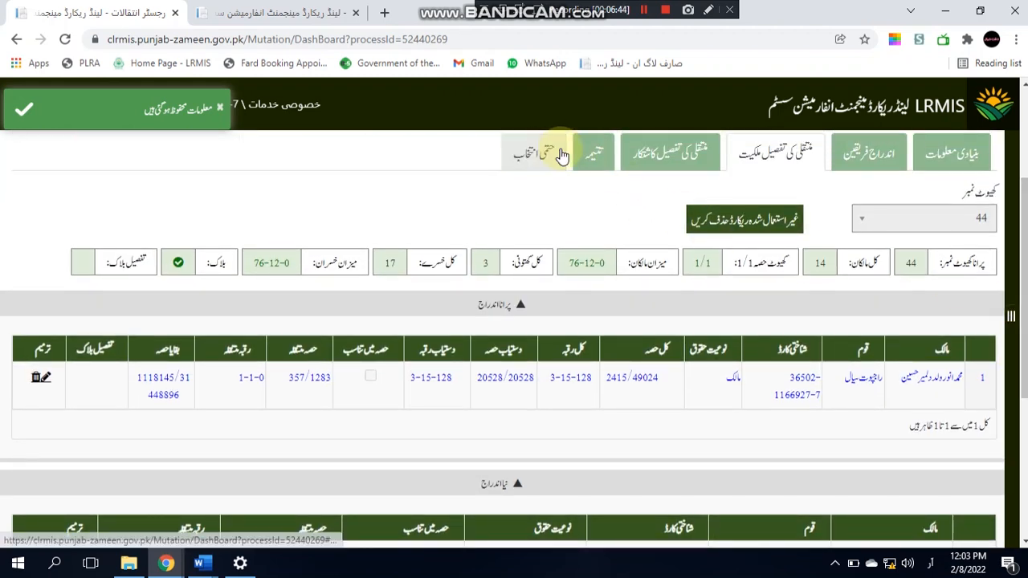
left_click(557, 151)
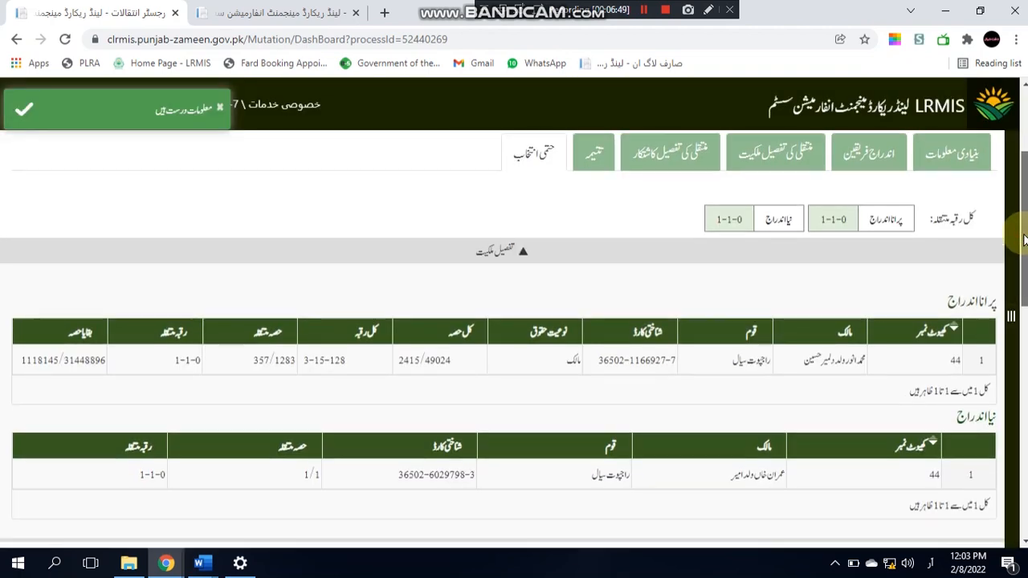
Step: Save the price form on the final selection step so the 183478 valuation appears
scroll(1025, 224, "down", 5)
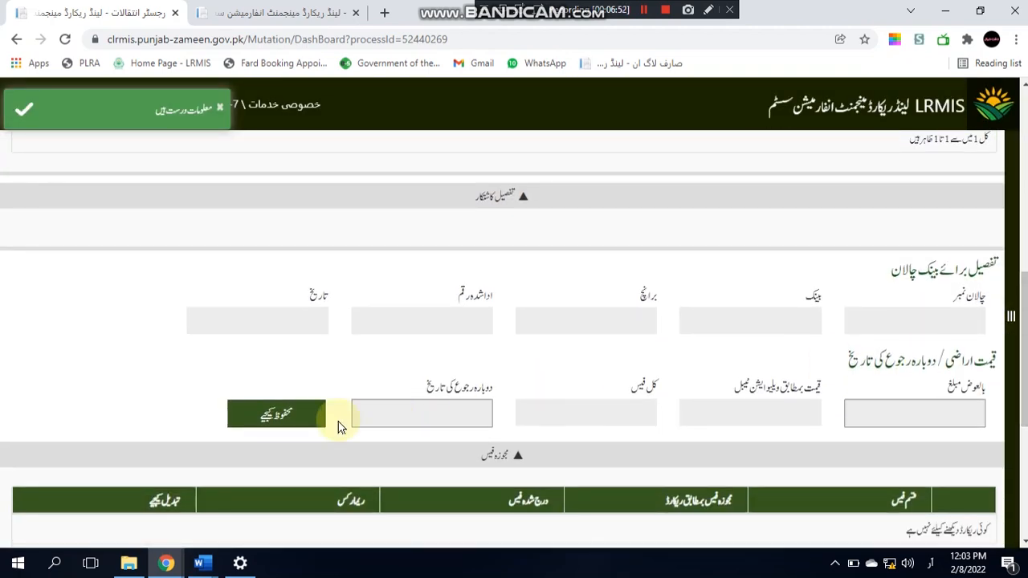
left_click(309, 416)
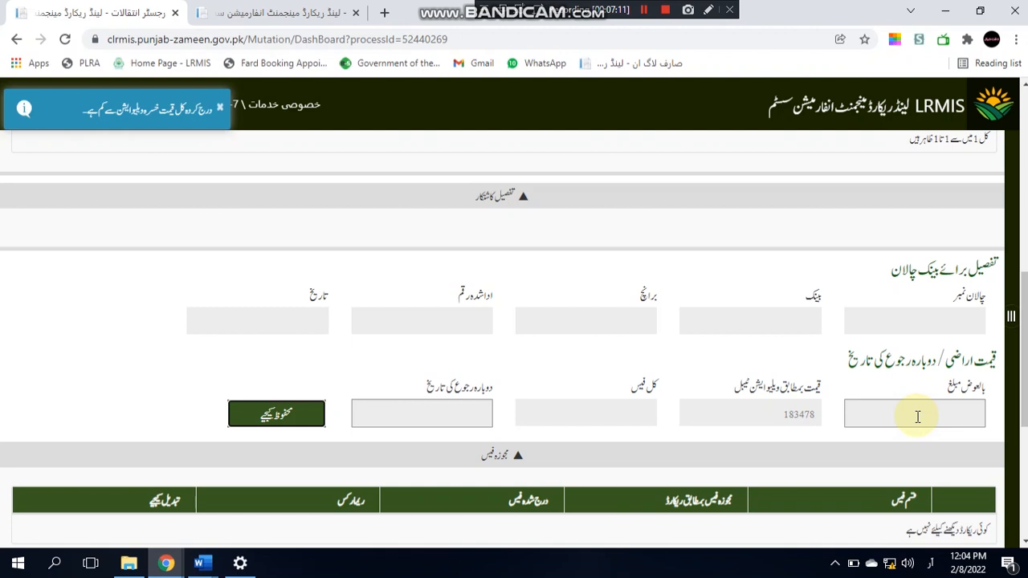
Step: Enter a sale price of 210000 and save it, calculating total fees of 17500
left_click(918, 416)
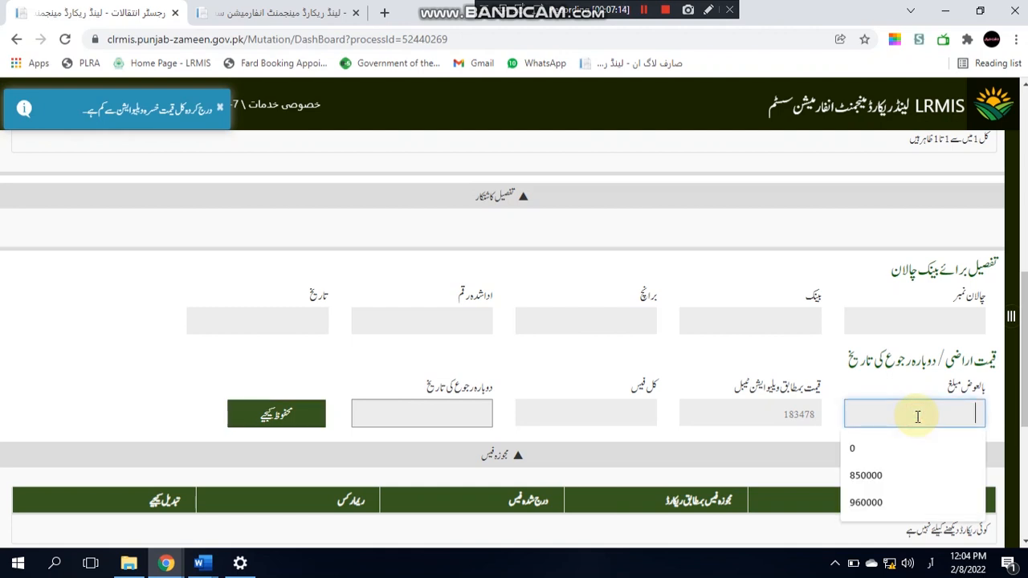
type("210000")
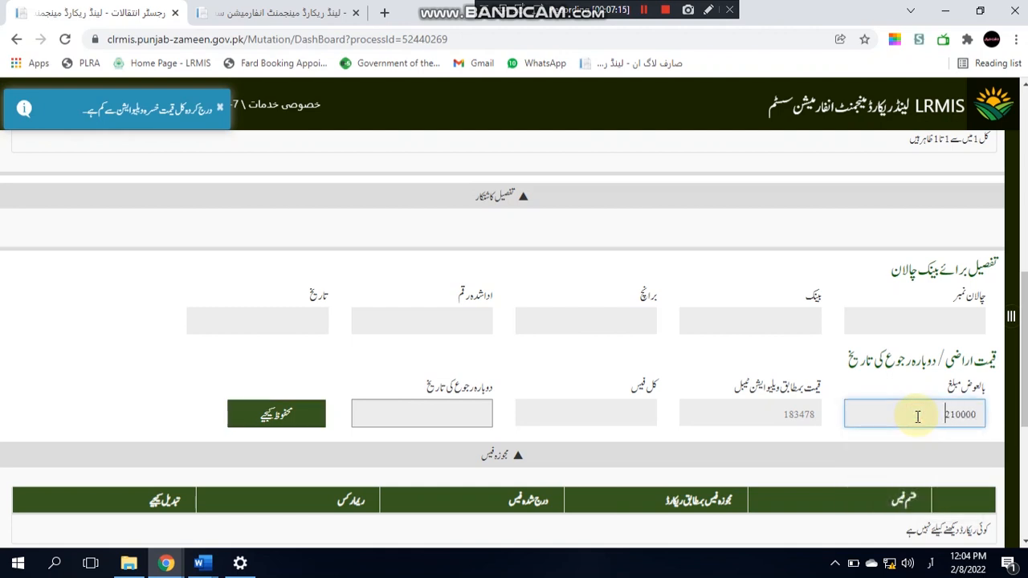
left_click(286, 412)
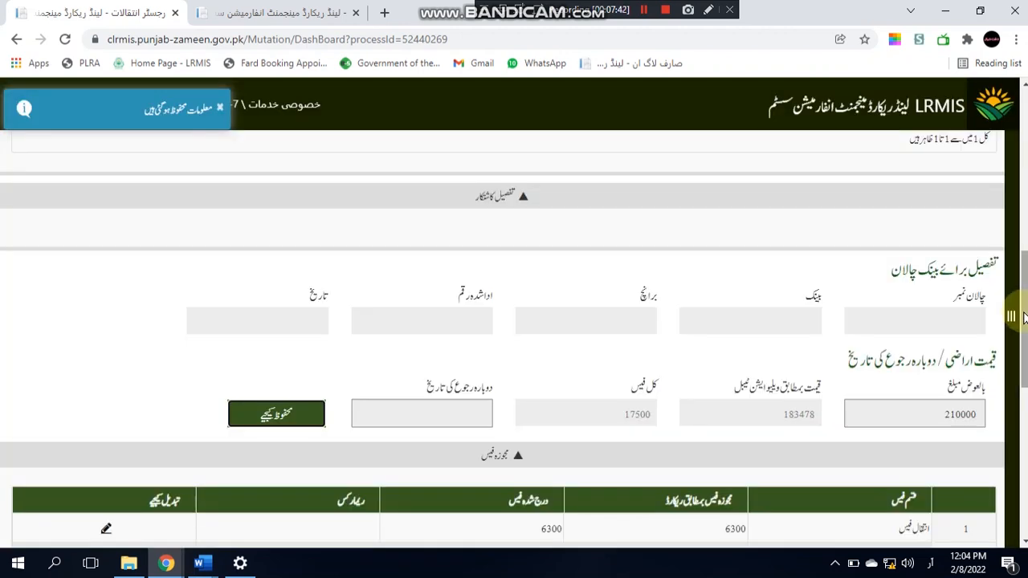
Step: Print the challan and forward the case, bringing up the remarks dialog
mouse_move(1024, 318)
left_mouse_down()
mouse_move(1026, 388)
mouse_move(1027, 330)
left_mouse_up()
scroll(614, 428, "down", 5)
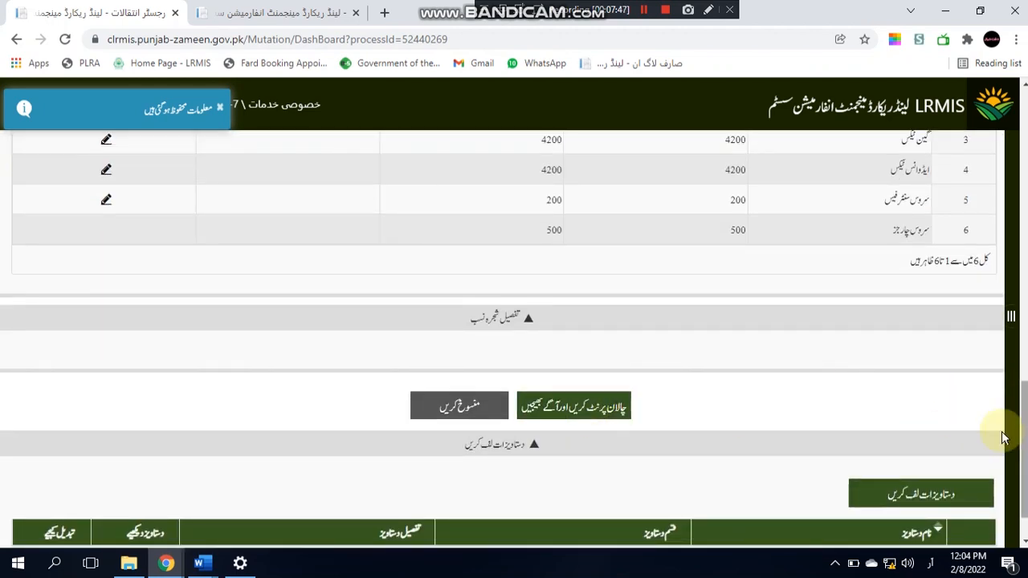
left_click(602, 407)
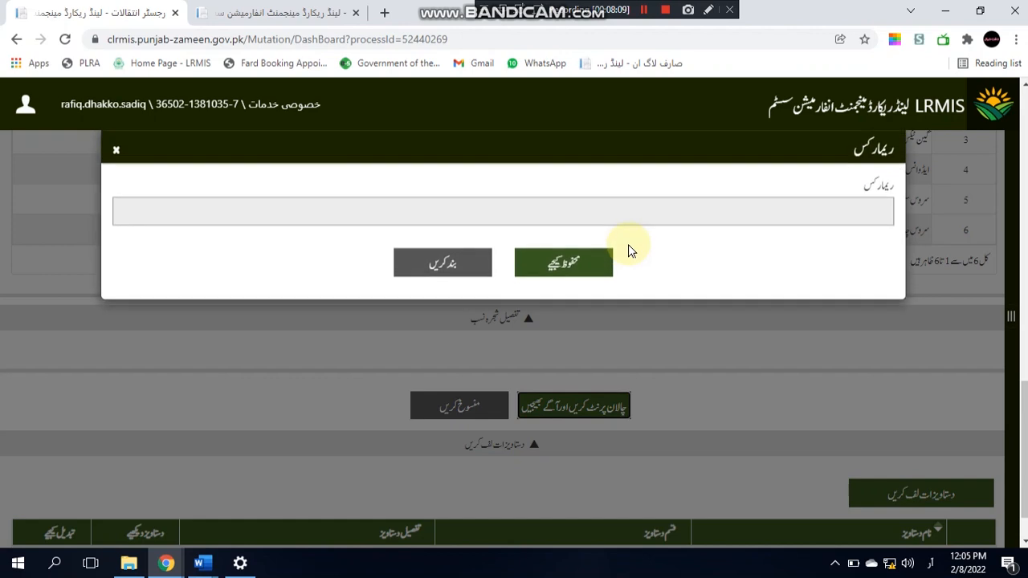
left_click(643, 220)
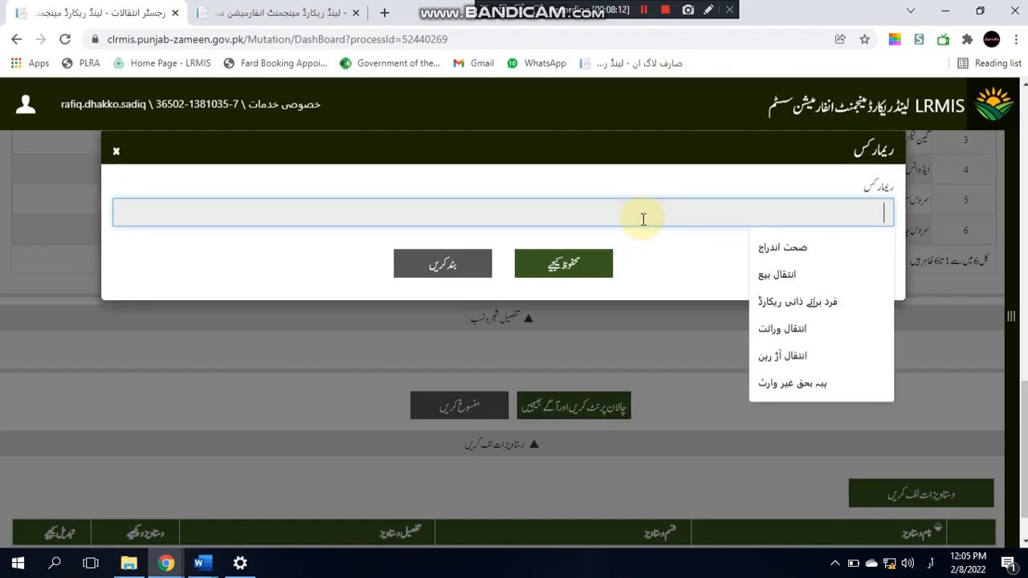
Step: Choose the suggested remark انتقال بیع and save the Remarks dialog
left_click(794, 281)
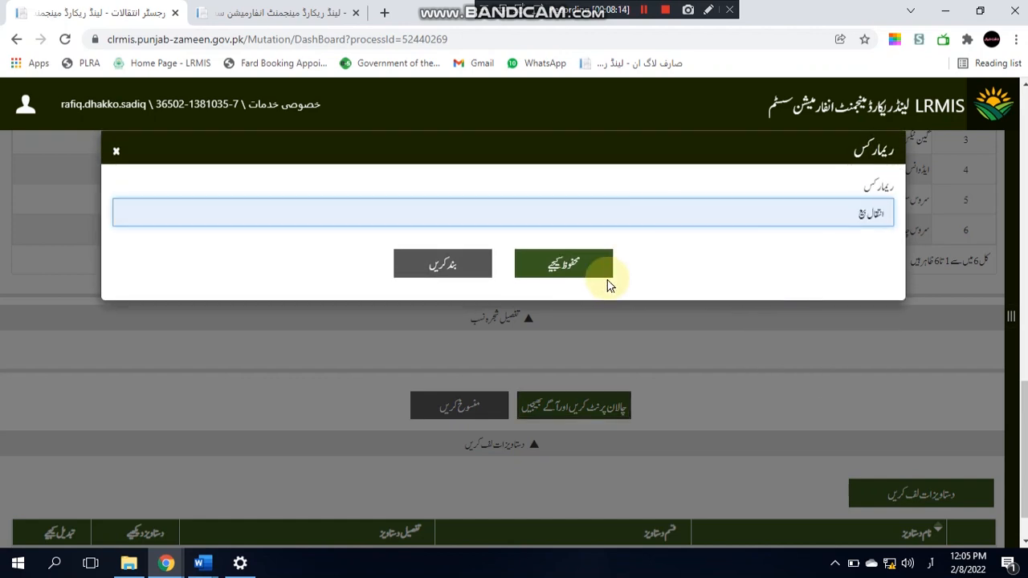
left_click(582, 276)
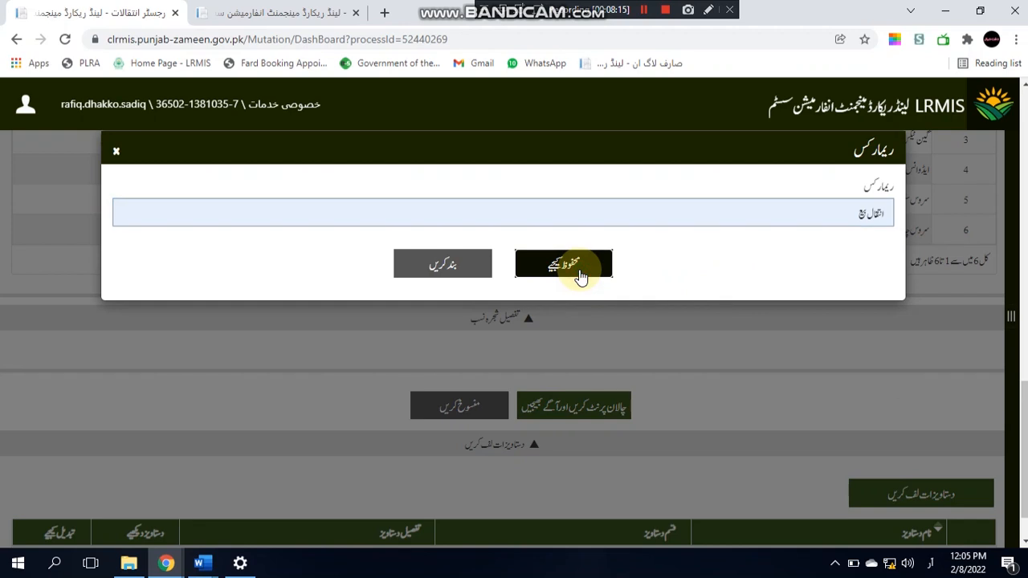
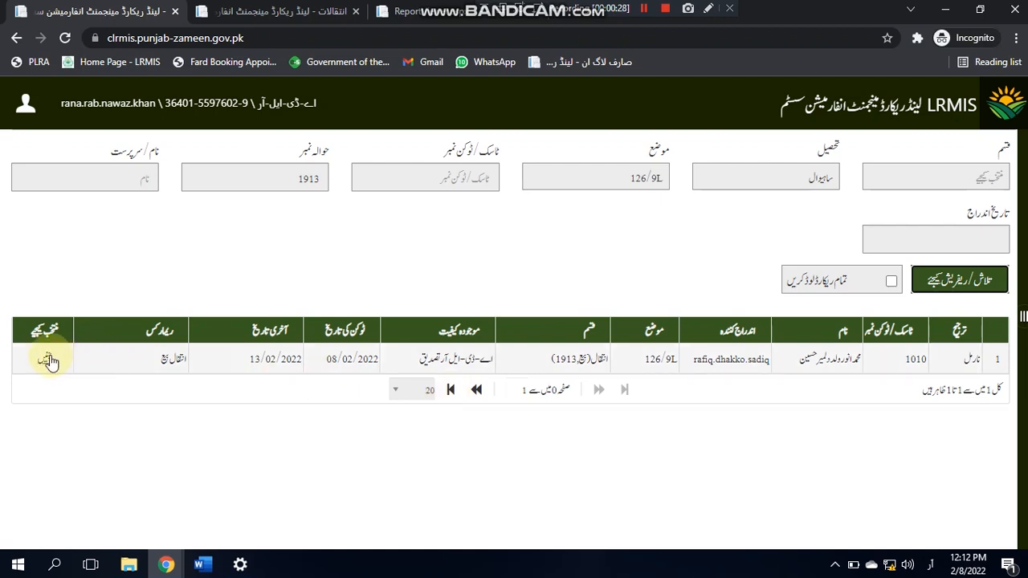
left_click(50, 360)
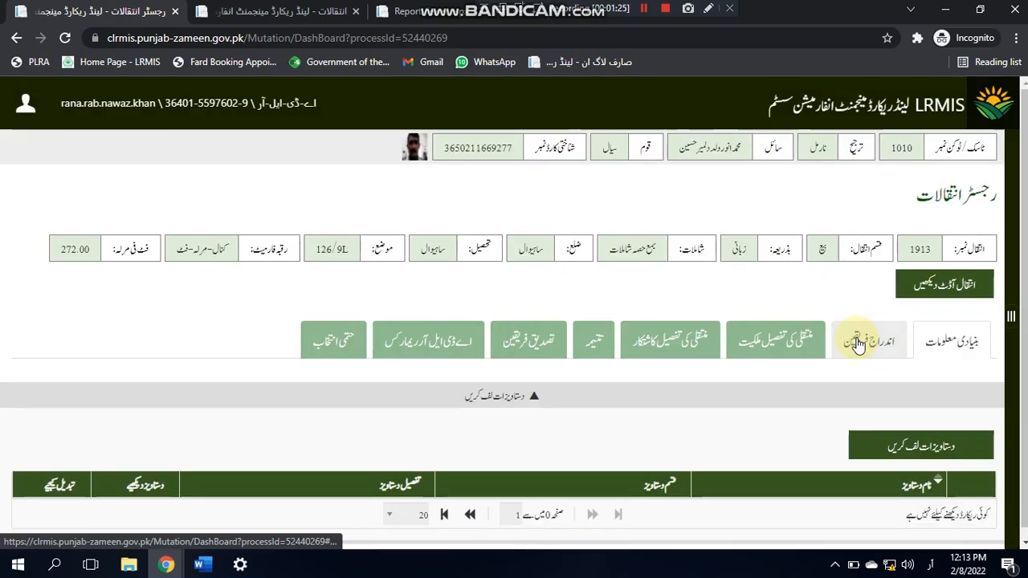
left_click(857, 344)
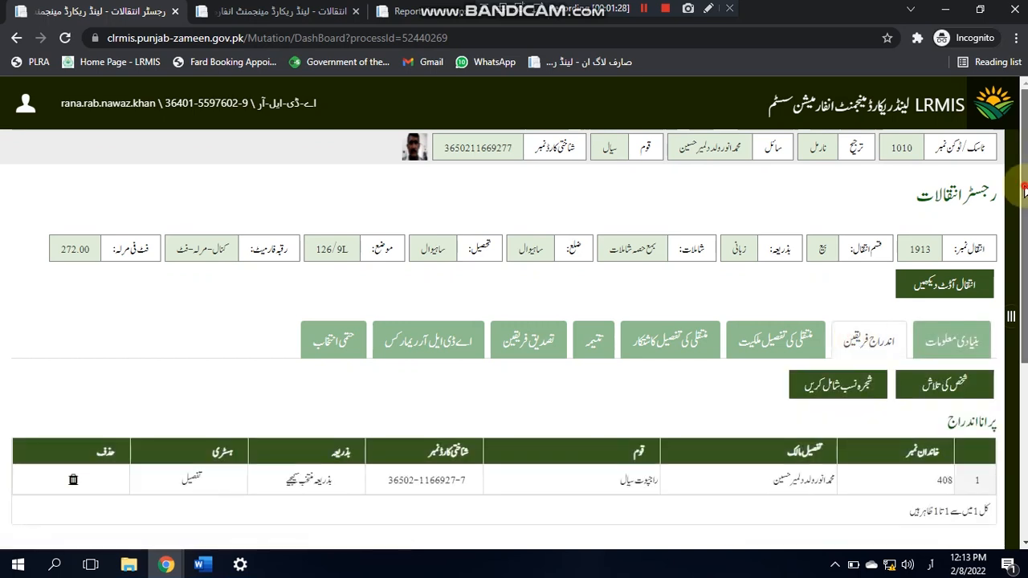
scroll(1024, 190, "down", 3)
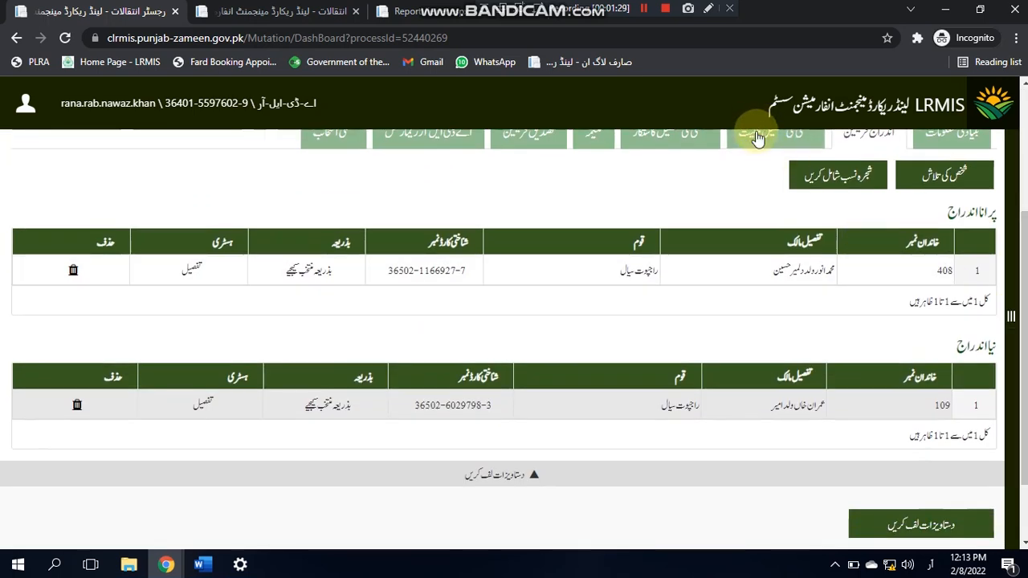
left_click(758, 137)
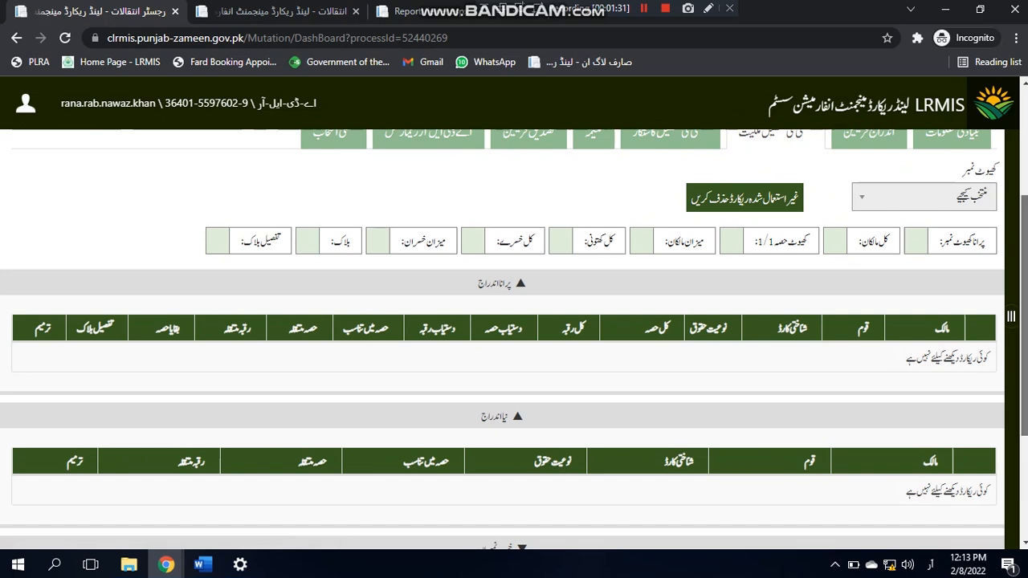
scroll(923, 209, "up", 2)
Step: Load khewat 44's owners and show the party verification list
left_click(938, 310)
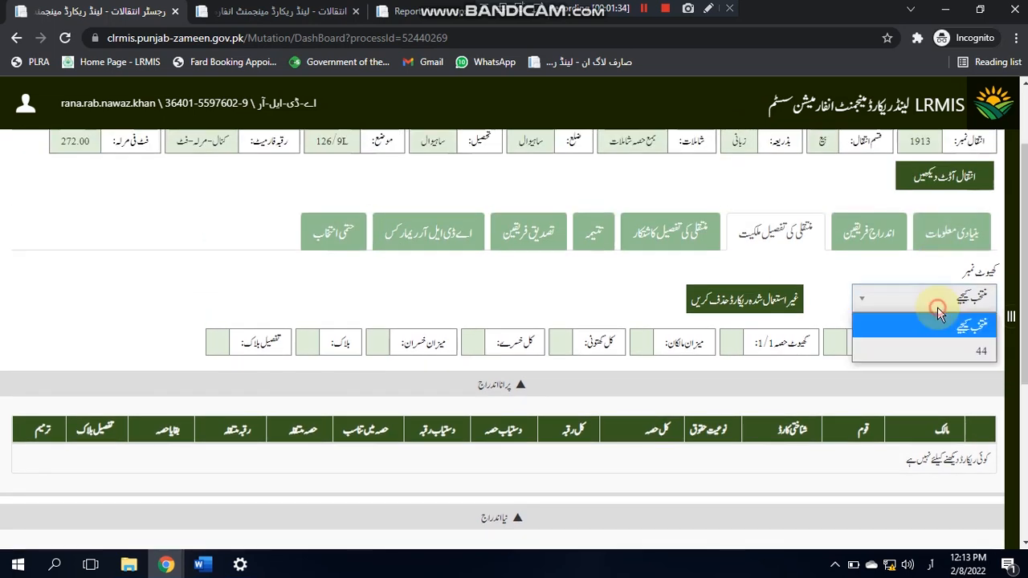
left_click(938, 350)
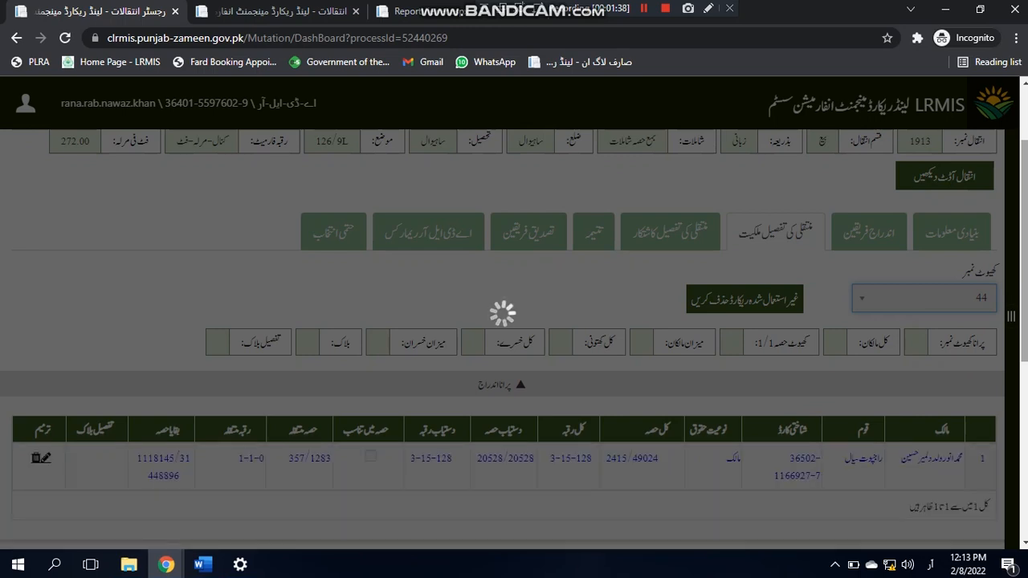
left_click_drag(1024, 257, 1024, 278)
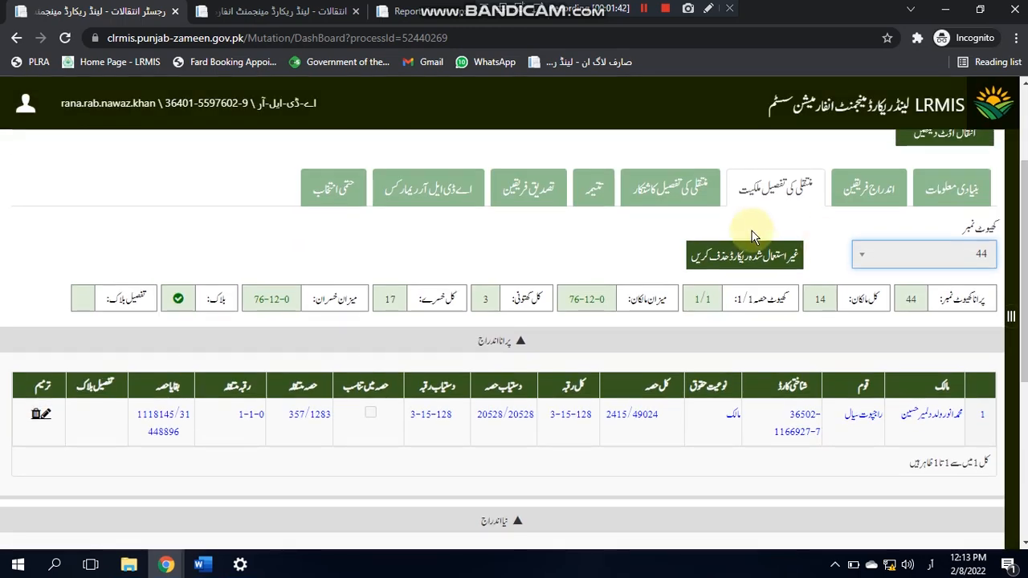
left_click(536, 191)
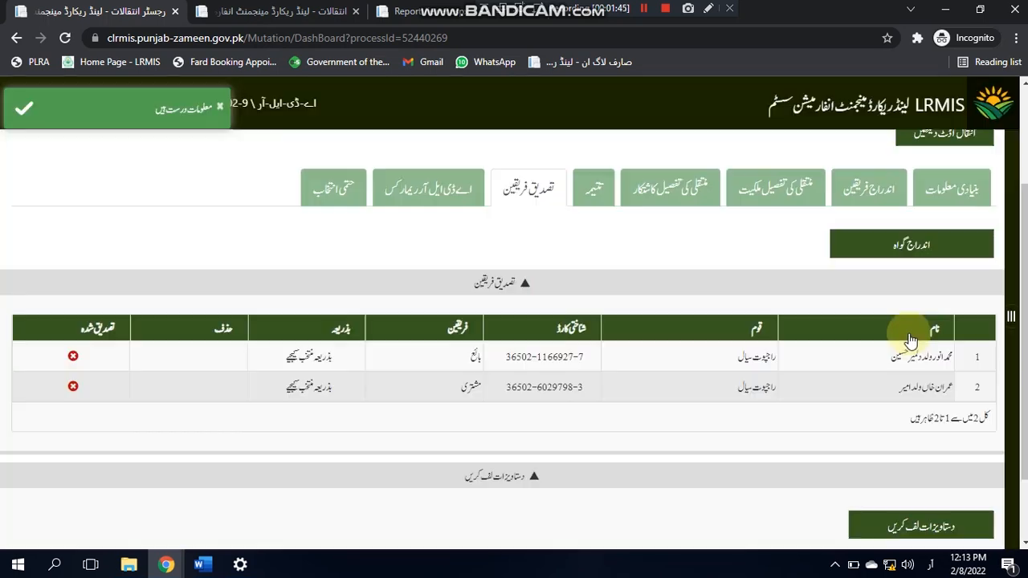
Step: Choose the seller's verification method and bring up the Add Witness person search
left_click(317, 359)
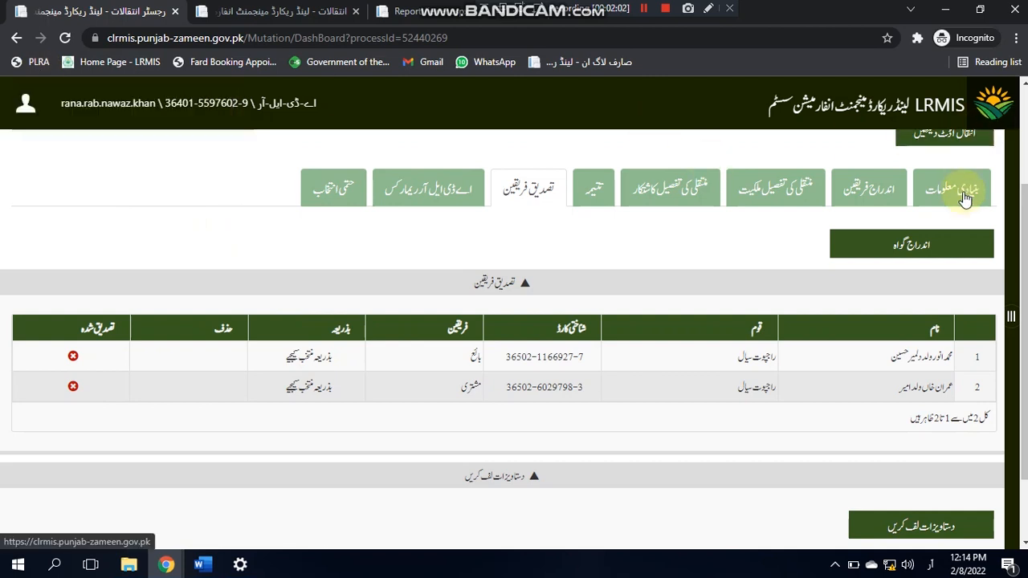
left_click(937, 248)
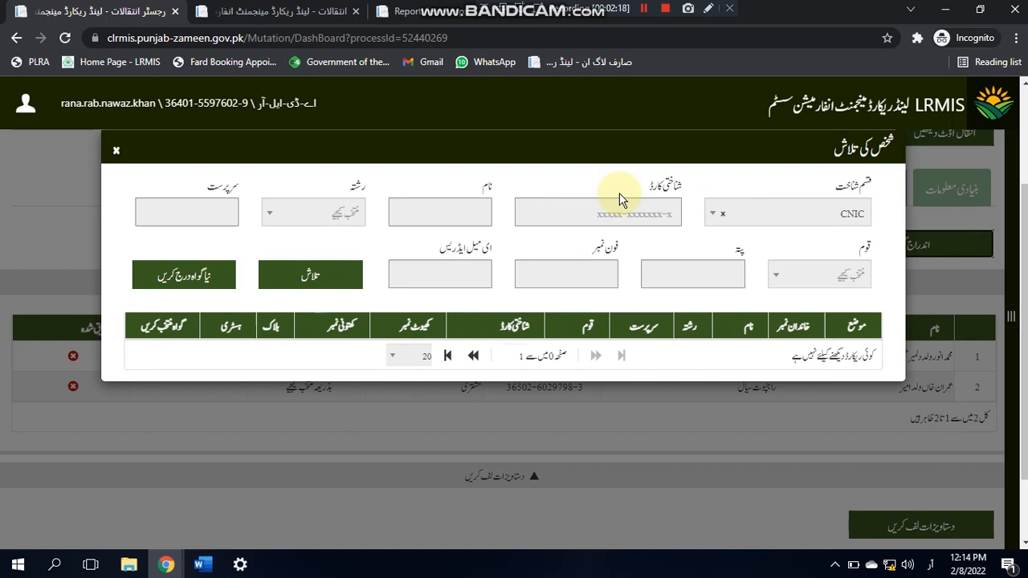
Step: Add the first witness, found by identity card number
left_click(563, 217)
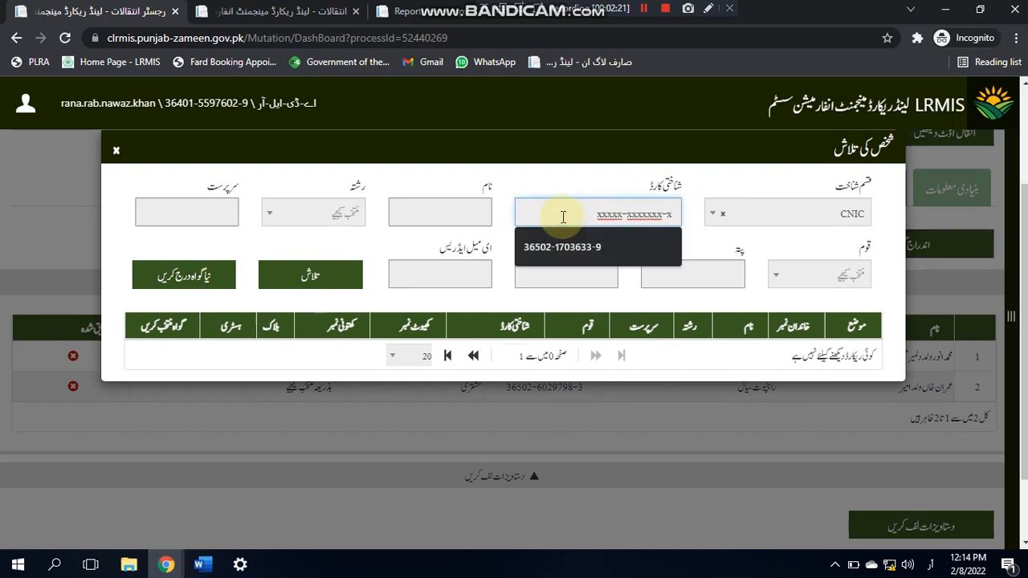
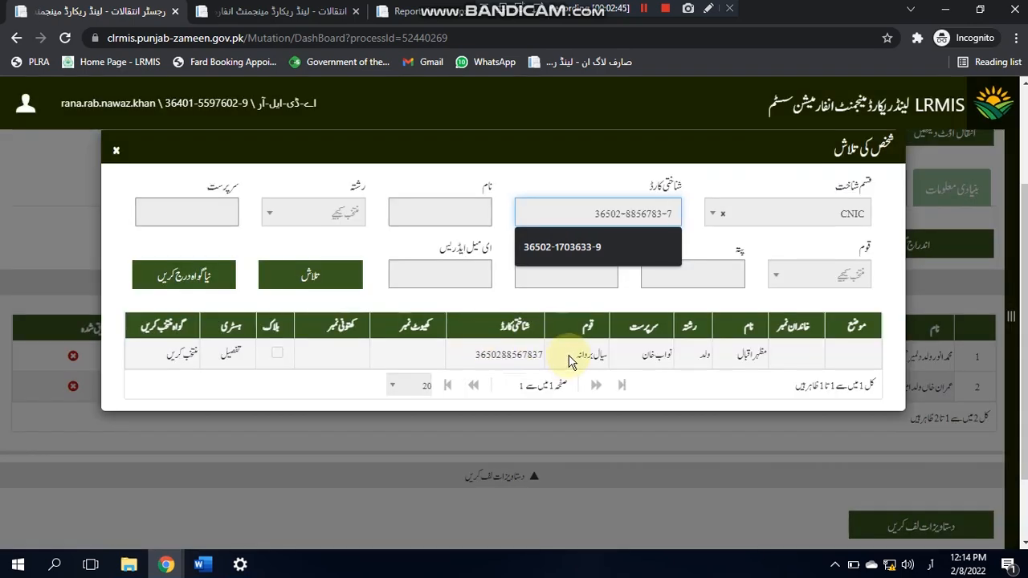
left_click(195, 356)
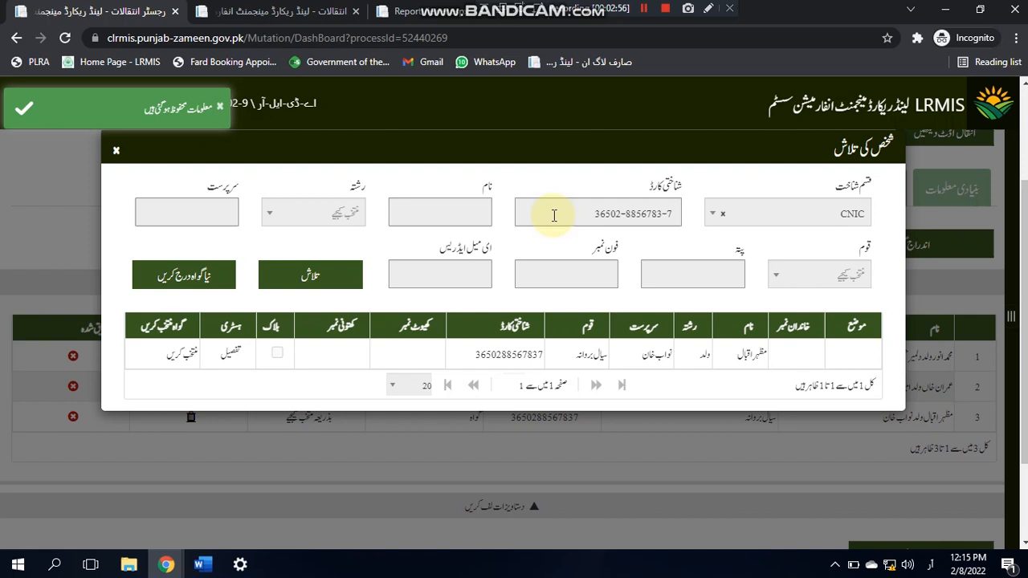
Step: Add a second witness found by the name زوار and guardian, then close the search
triple_click(554, 215)
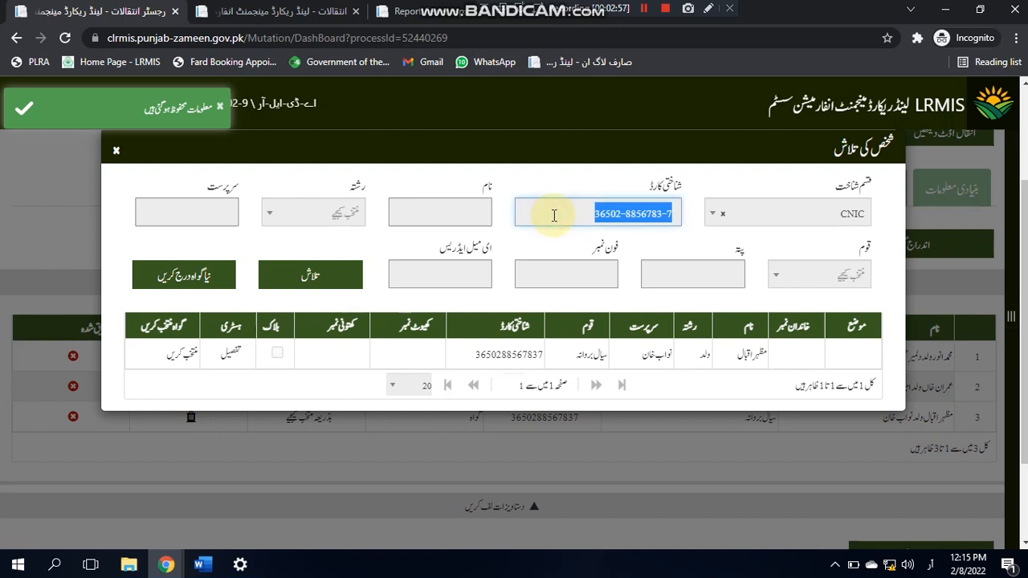
key("BackSpace")
left_click(425, 207)
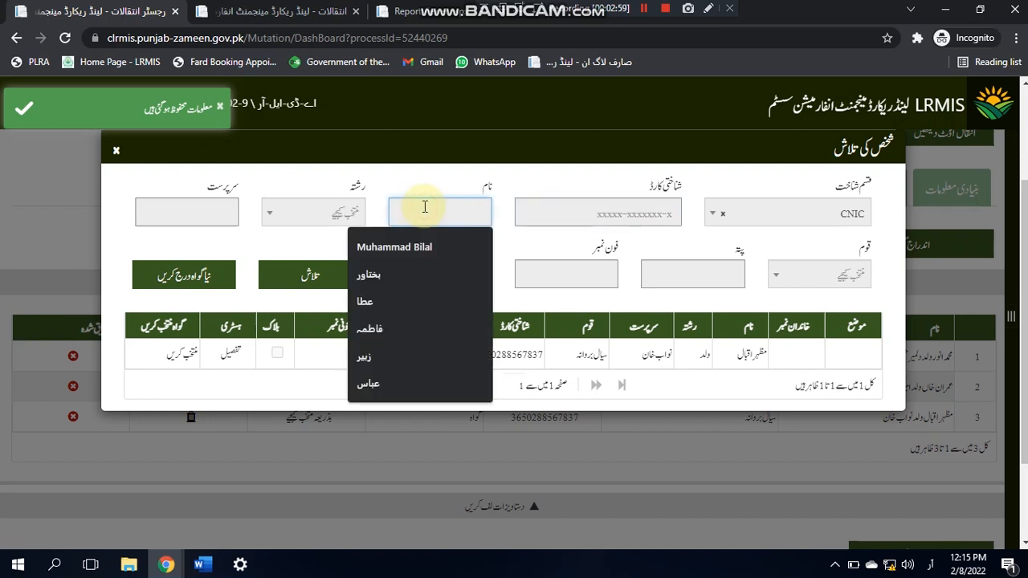
type("زوار")
key("Tab")
key("Tab")
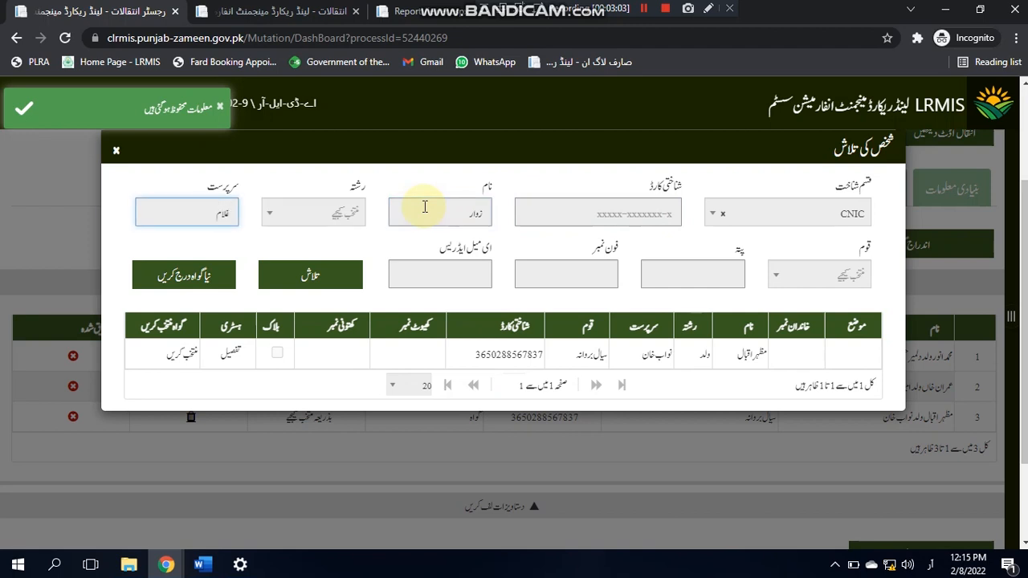
left_click(326, 268)
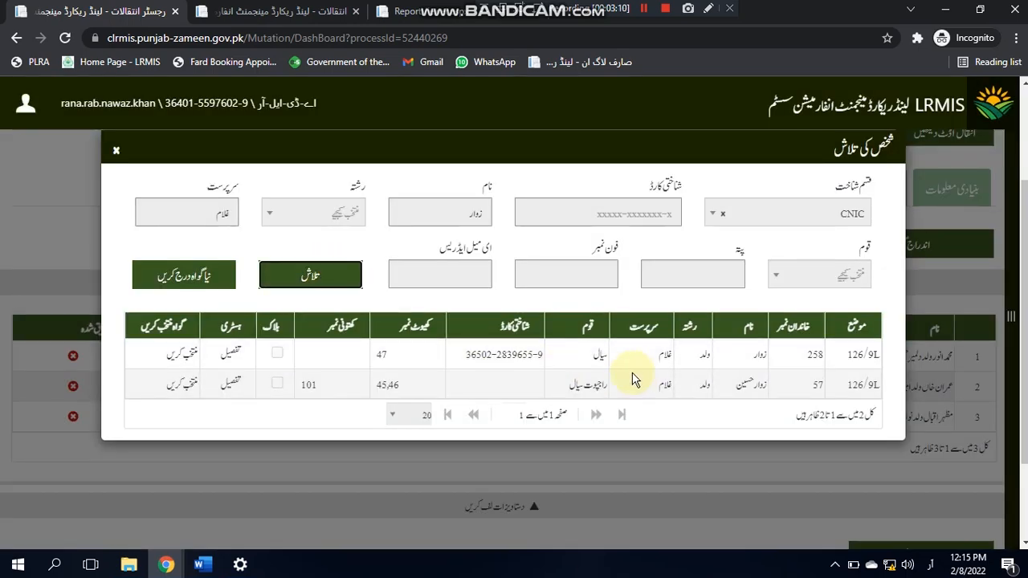
left_click(563, 357)
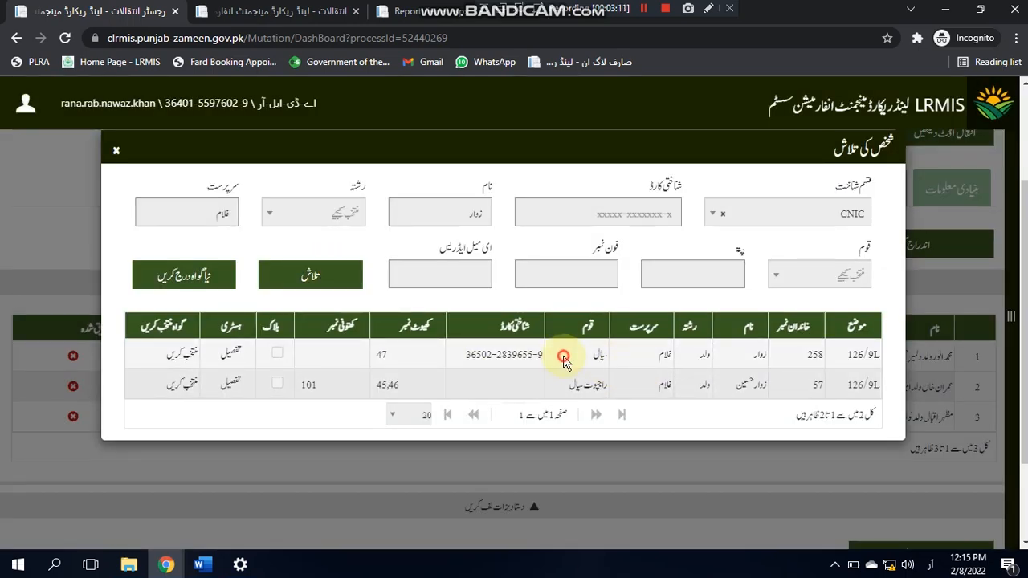
left_click(191, 350)
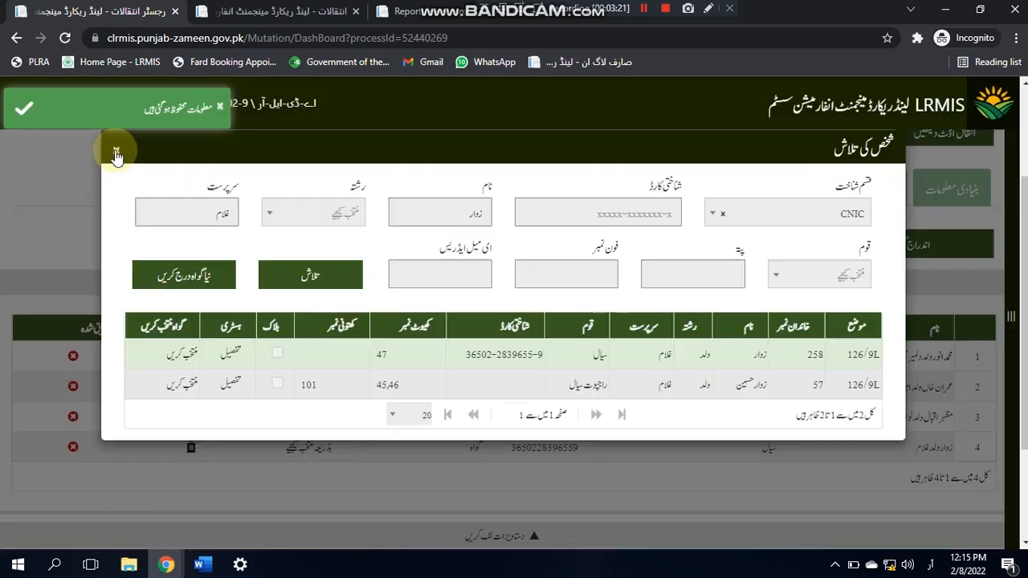
left_click(116, 153)
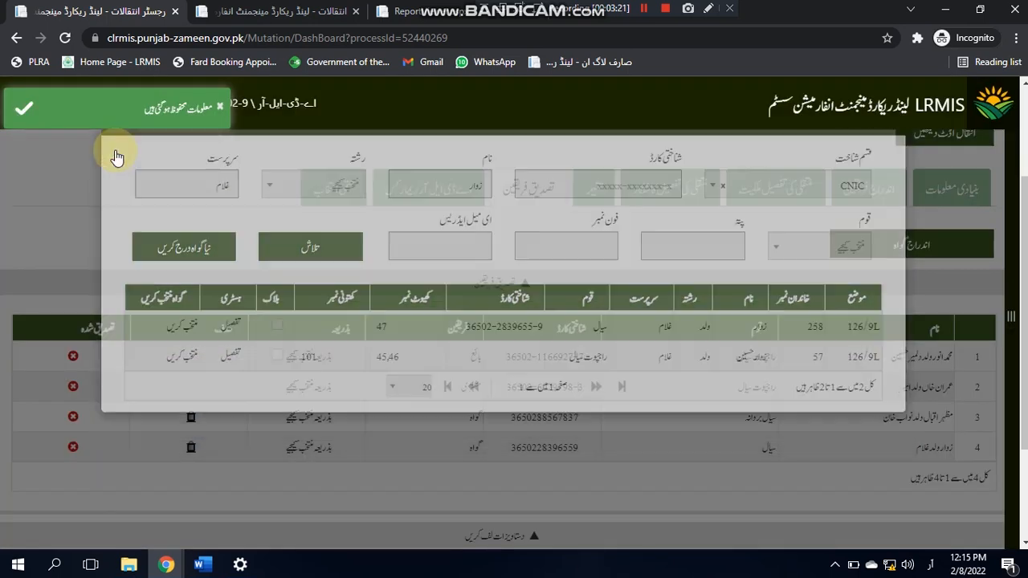
left_click(291, 448)
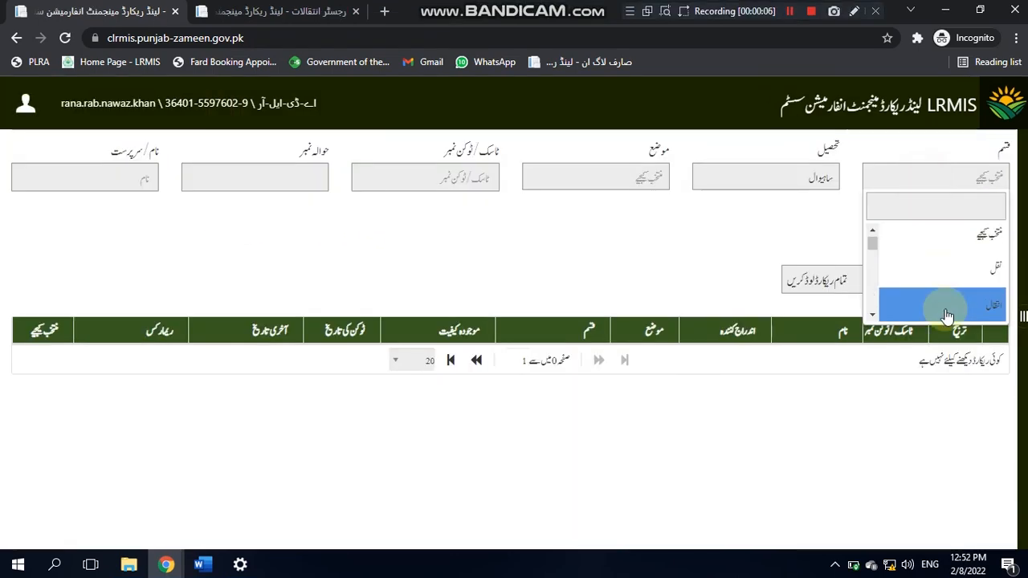
left_click(947, 315)
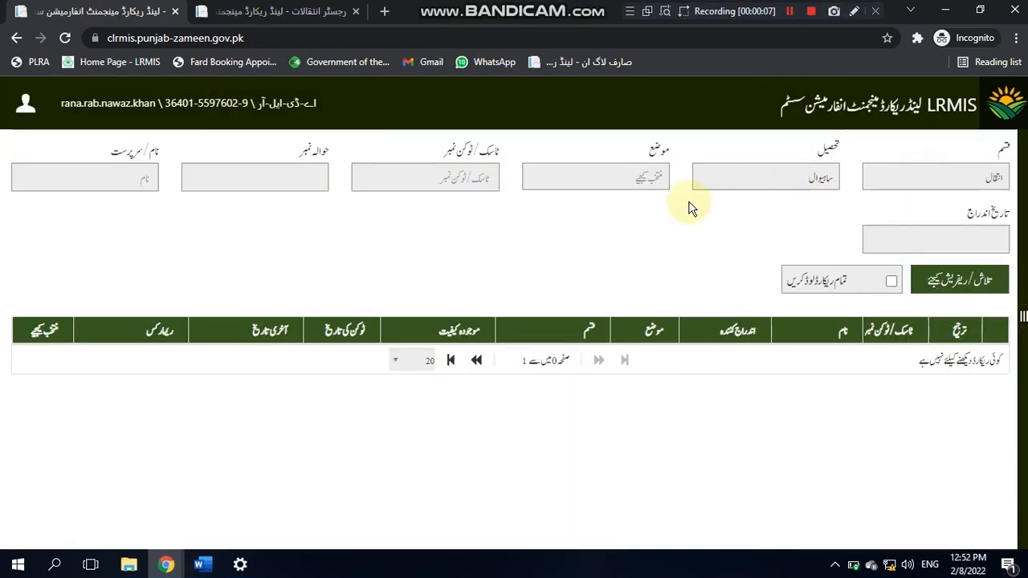
left_click(642, 185)
type("126")
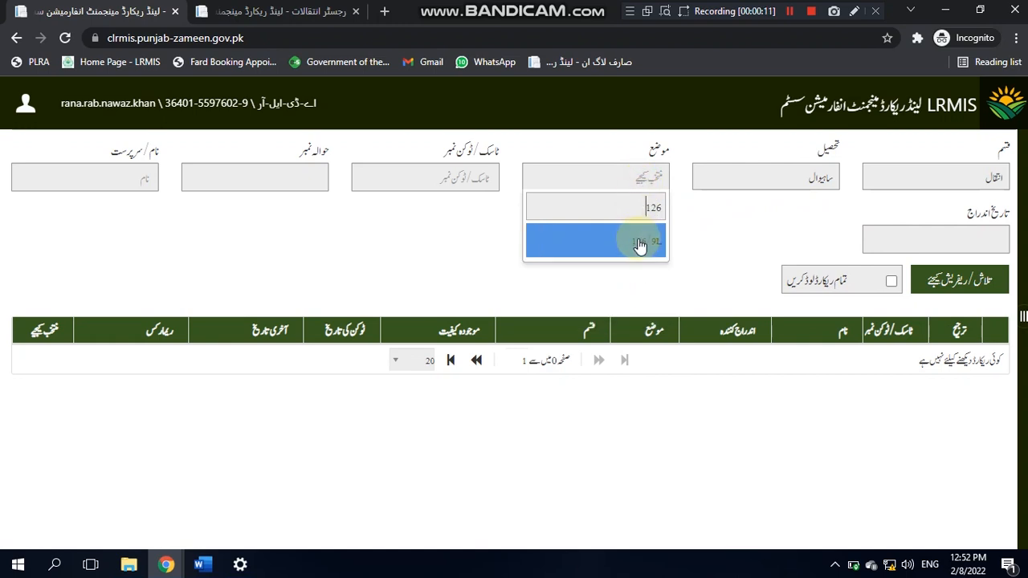
left_click(639, 244)
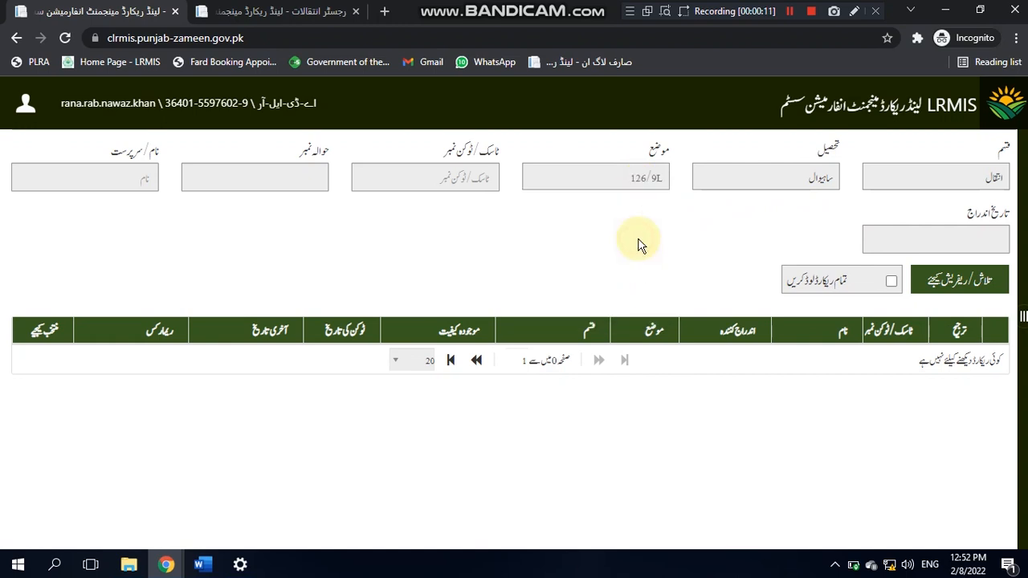
left_click(293, 177)
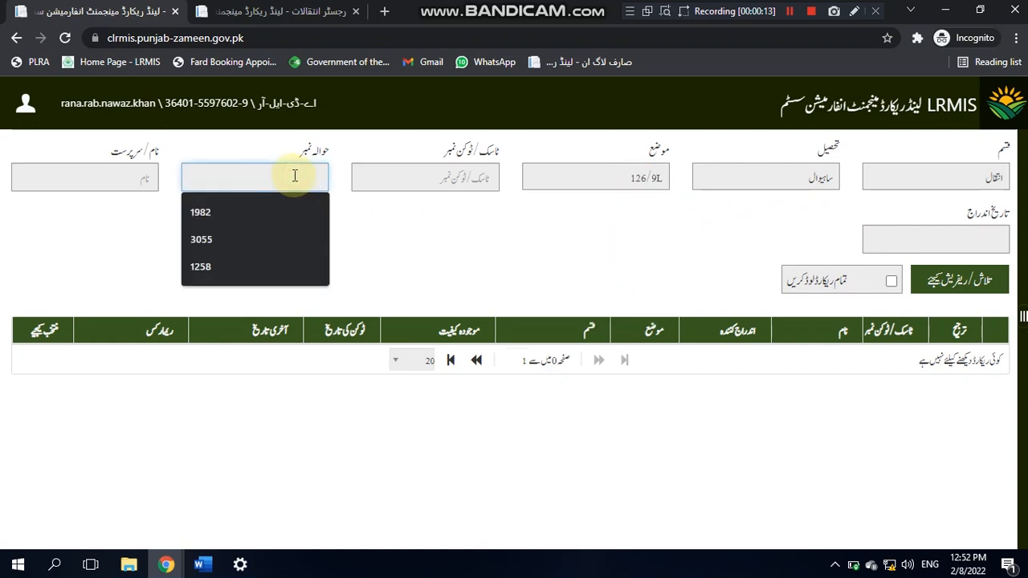
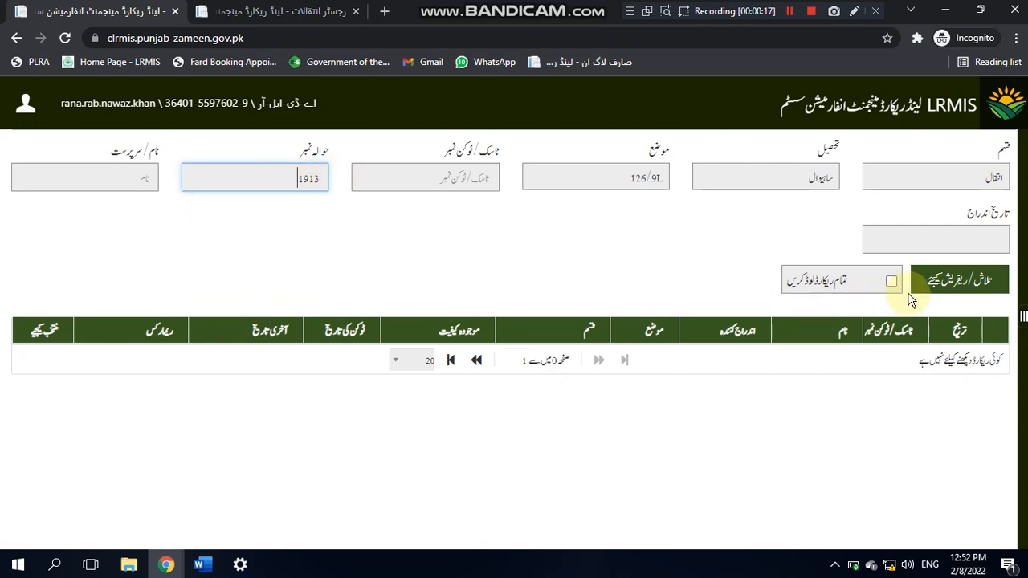
left_click(953, 285)
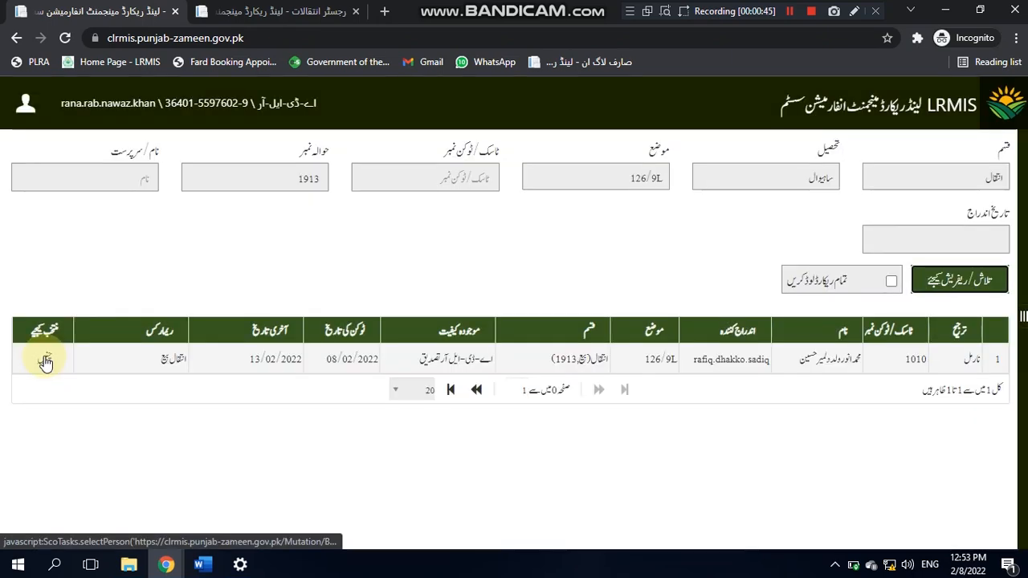
left_click(45, 362)
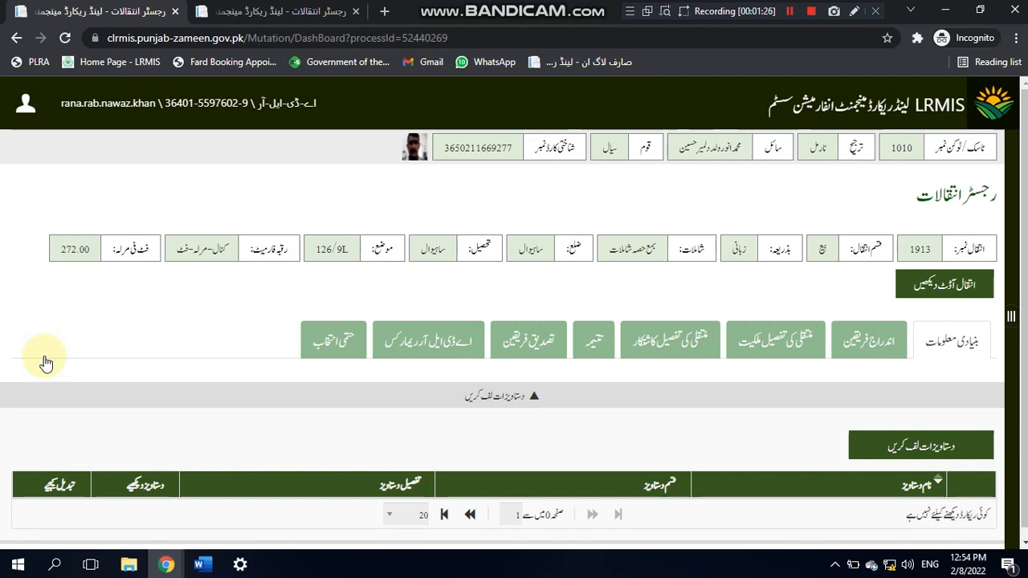
Step: Check the final selection area totals and print the challan, marking the fee received
left_click(538, 342)
left_click(341, 344)
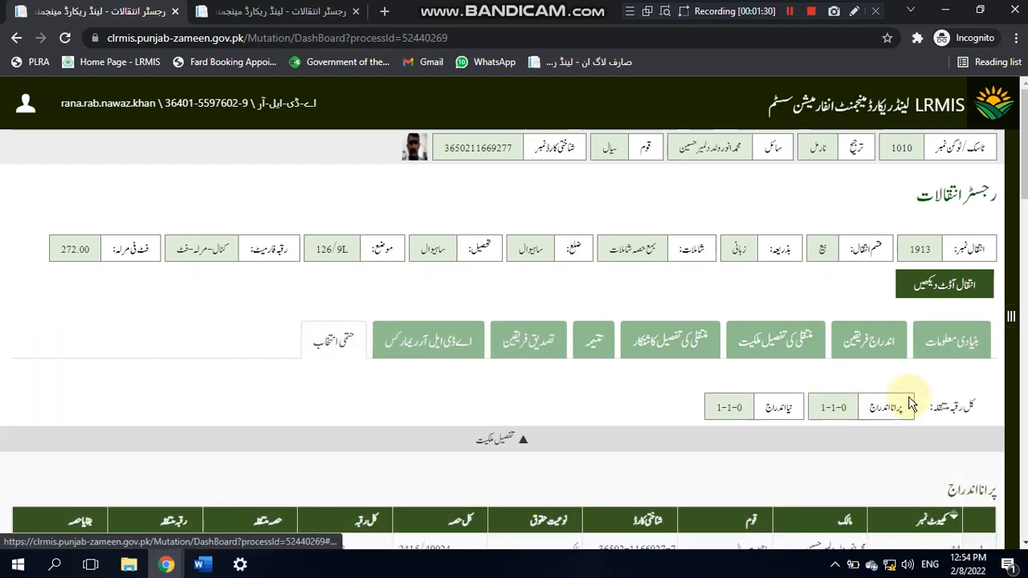
left_click_drag(1024, 193, 1023, 333)
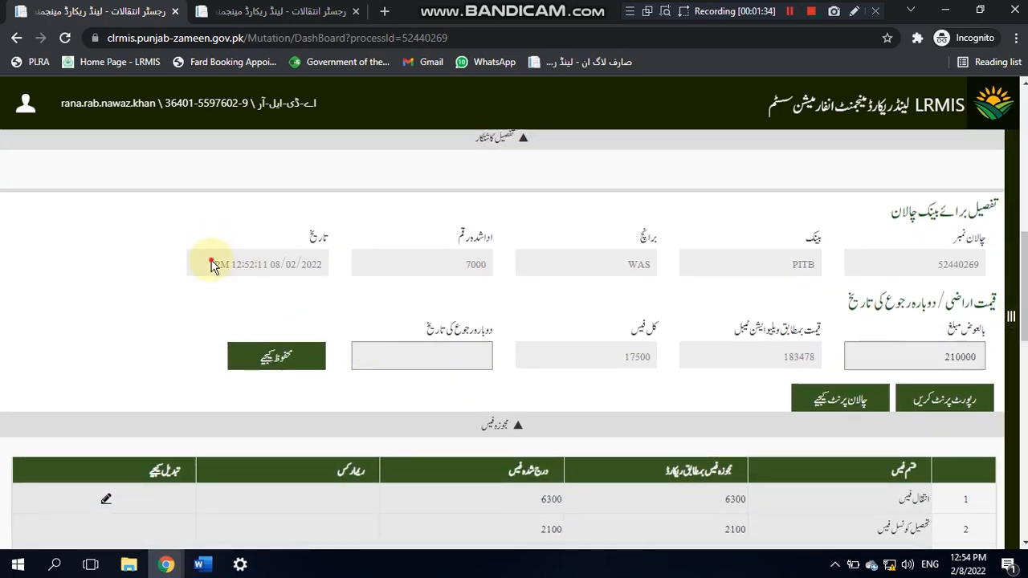
left_click_drag(213, 265, 289, 266)
left_click(842, 400)
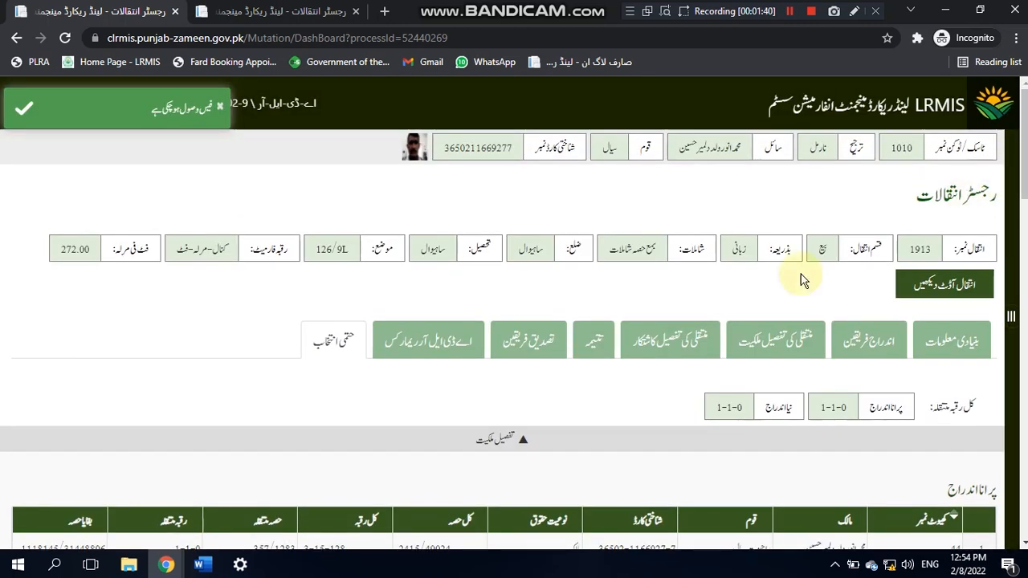
Step: Open the seller's verification form from the party verification list
left_click(527, 337)
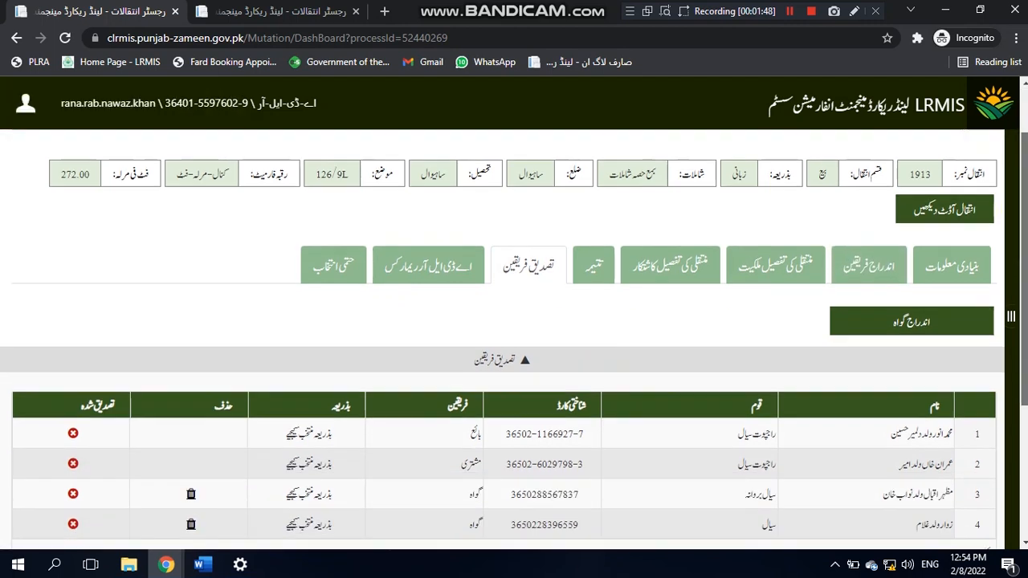
scroll(560, 341, "down", 2)
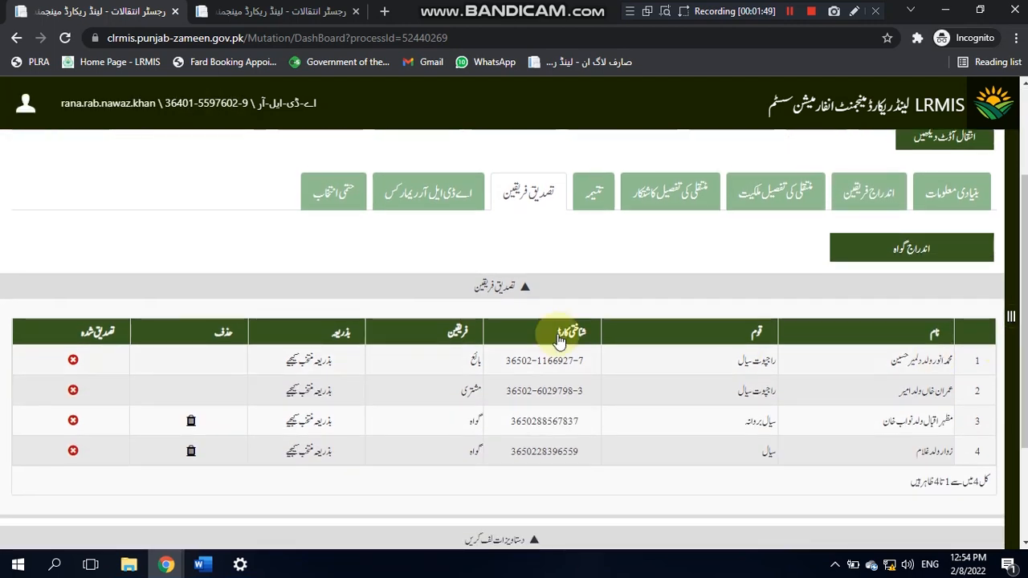
left_click(295, 359)
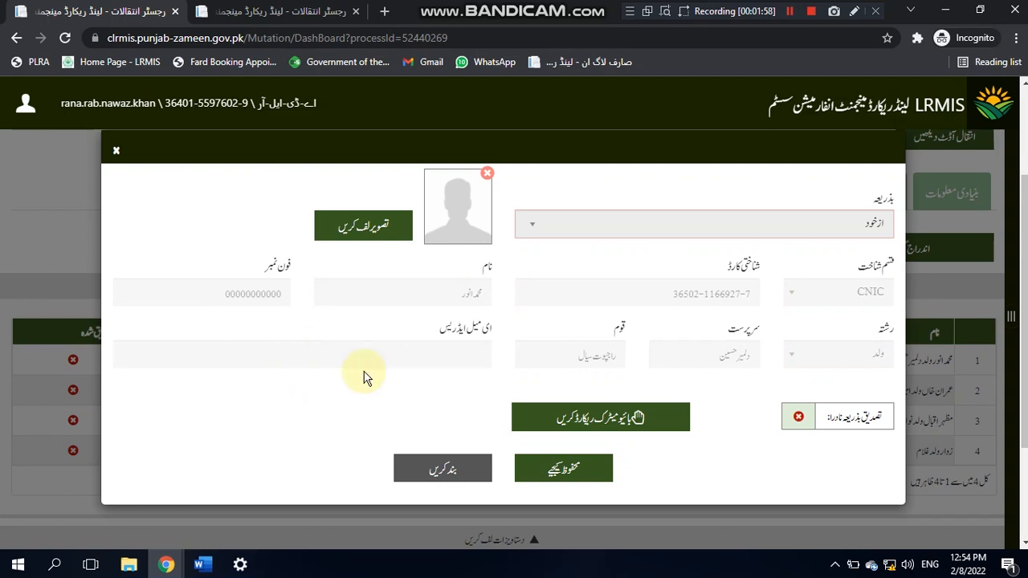
Step: Enrol the seller's left thumb and right thumb on the fingerprint reader
left_click(596, 416)
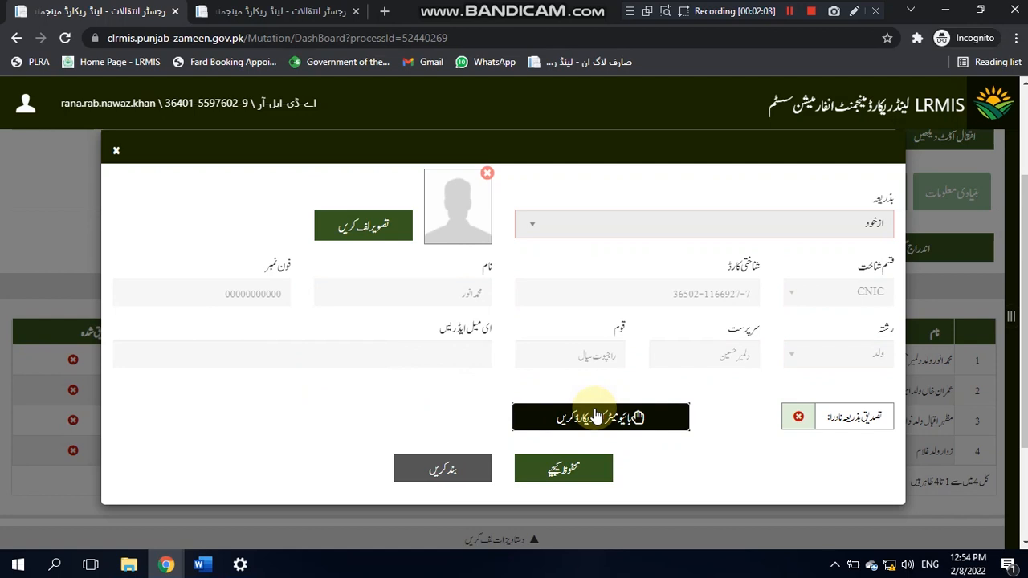
left_click(596, 416)
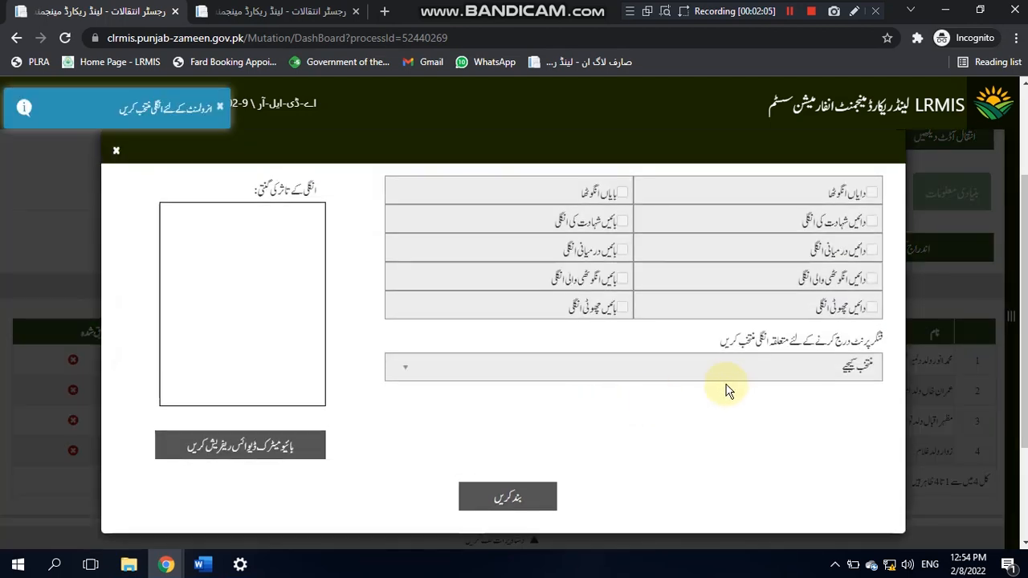
left_click(728, 372)
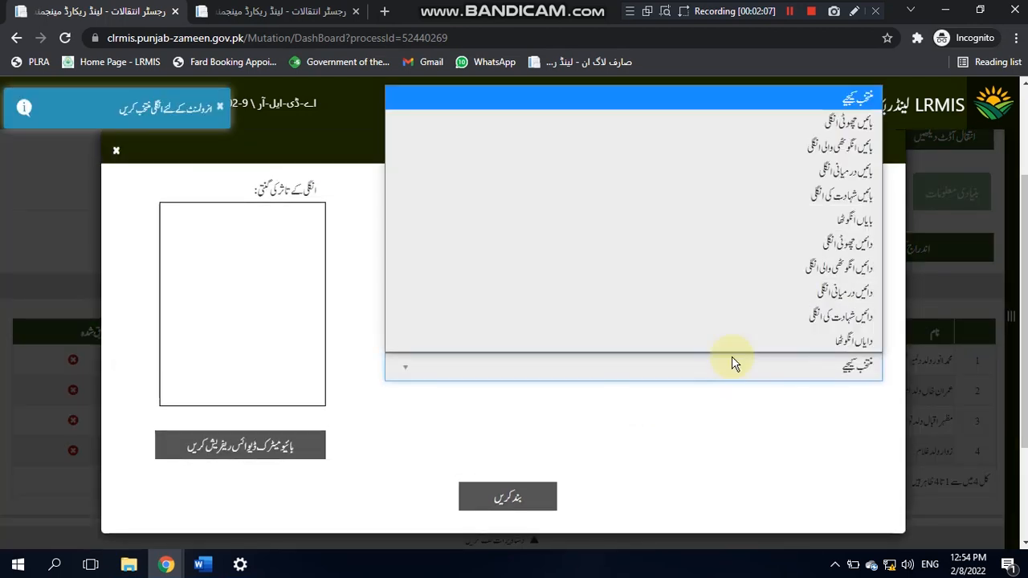
left_click(744, 220)
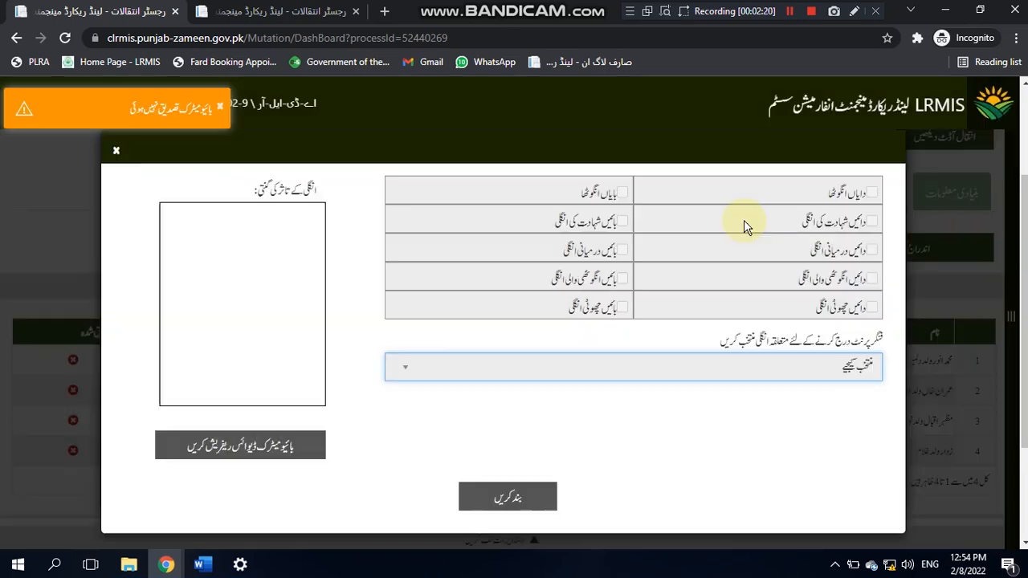
left_click(723, 367)
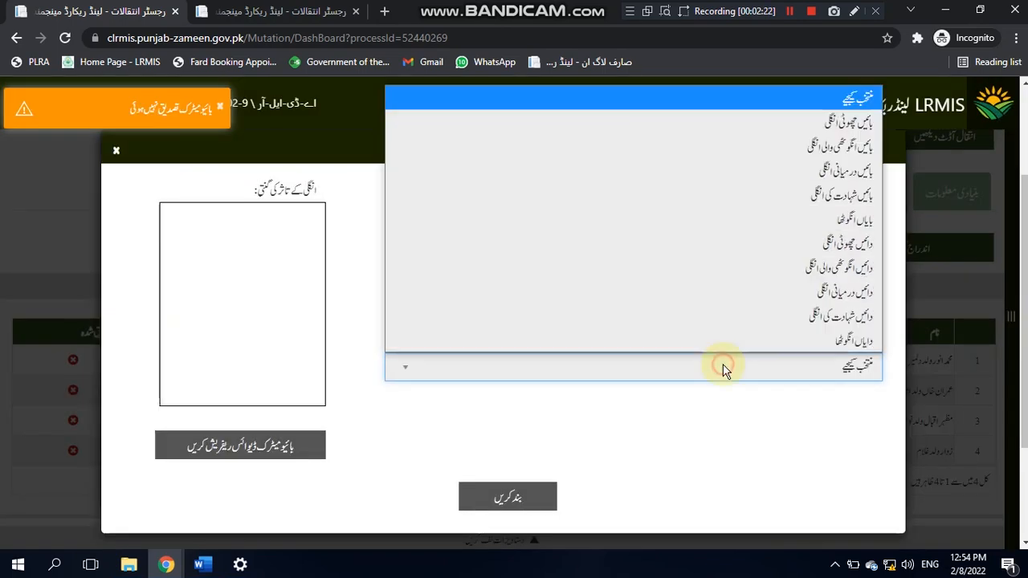
left_click(757, 217)
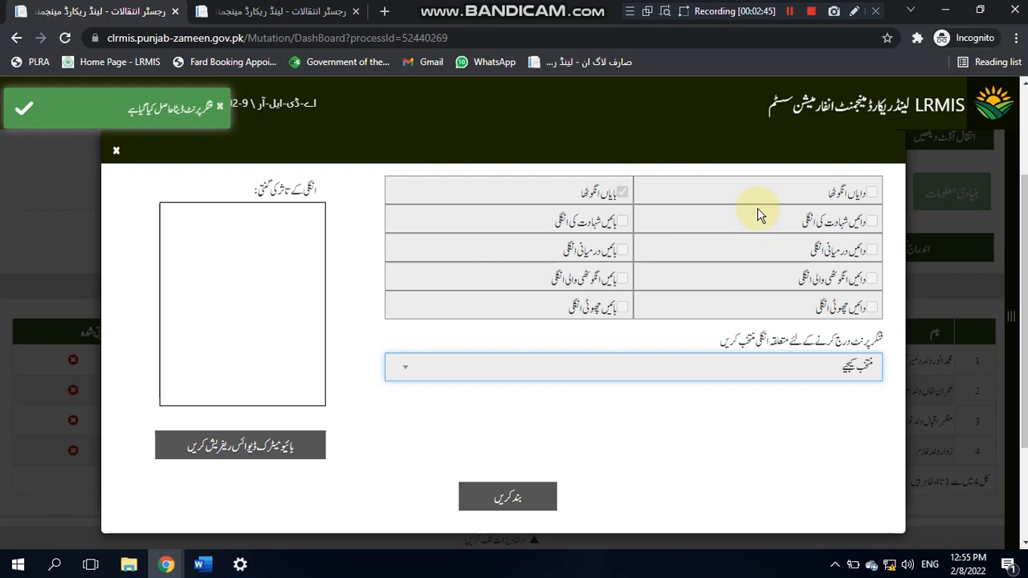
left_click(700, 367)
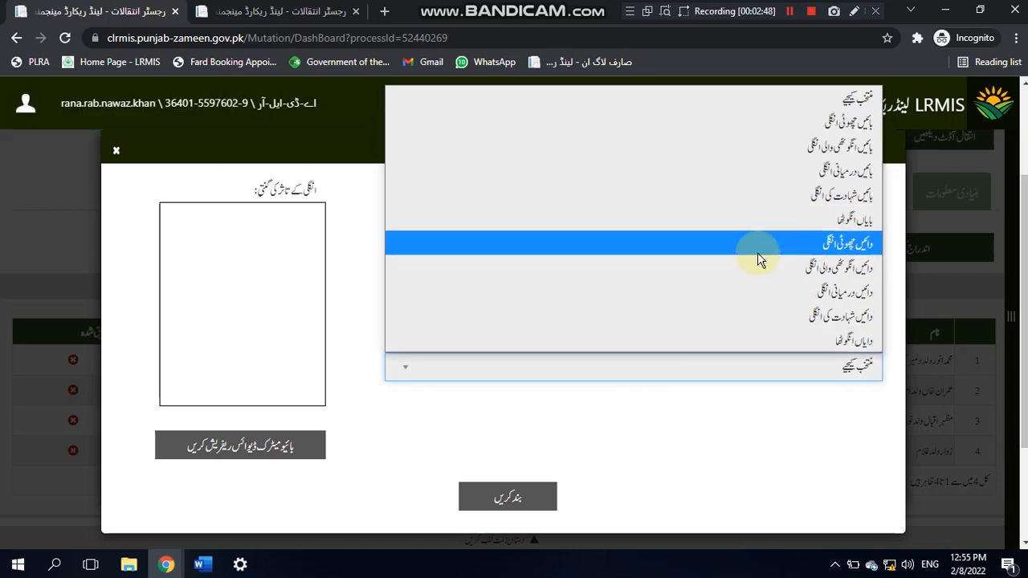
left_click(752, 337)
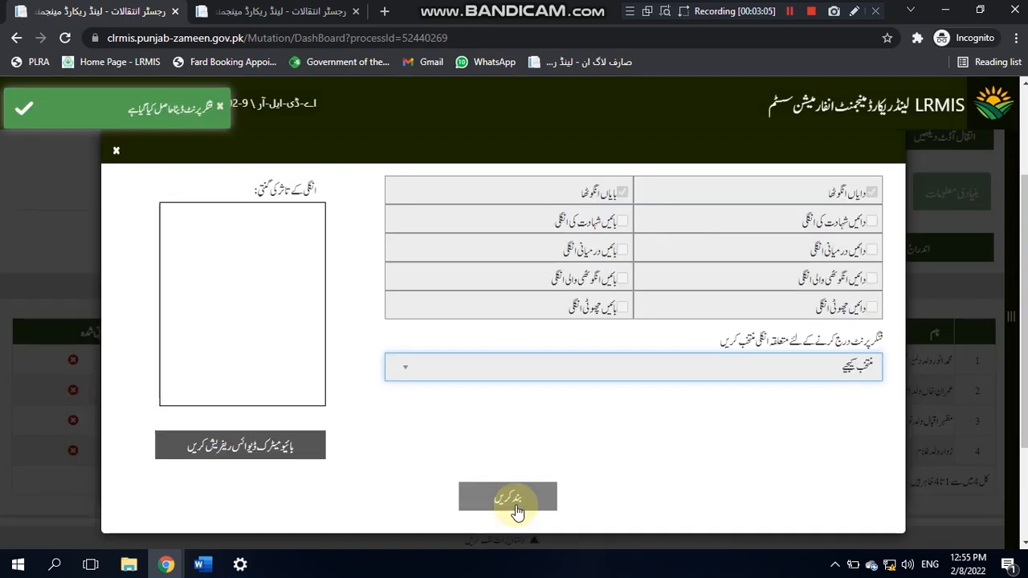
left_click(516, 504)
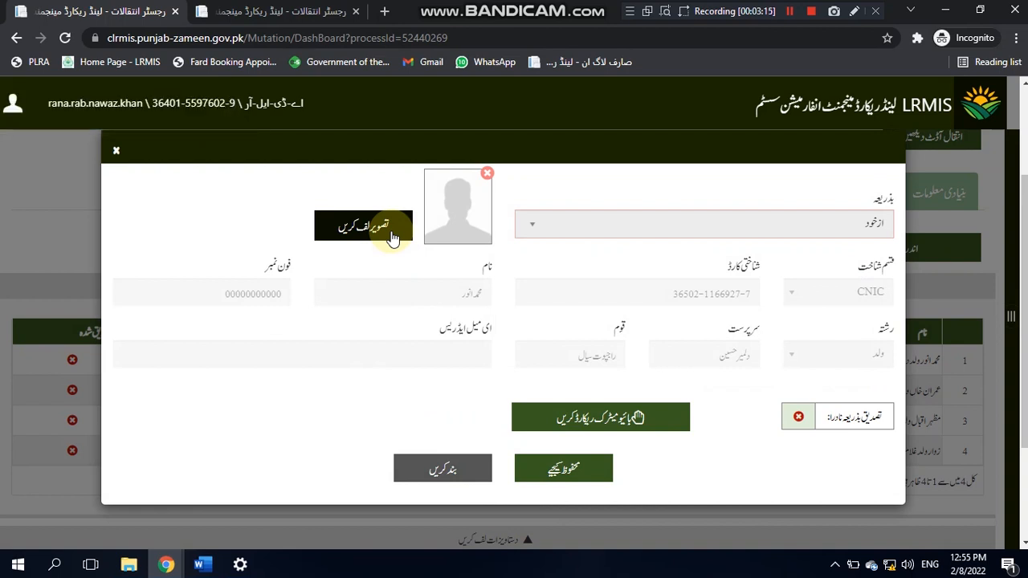
Step: Attach the seller's webcam photo, save the seller's verification, and open the buyer's form
left_click(393, 238)
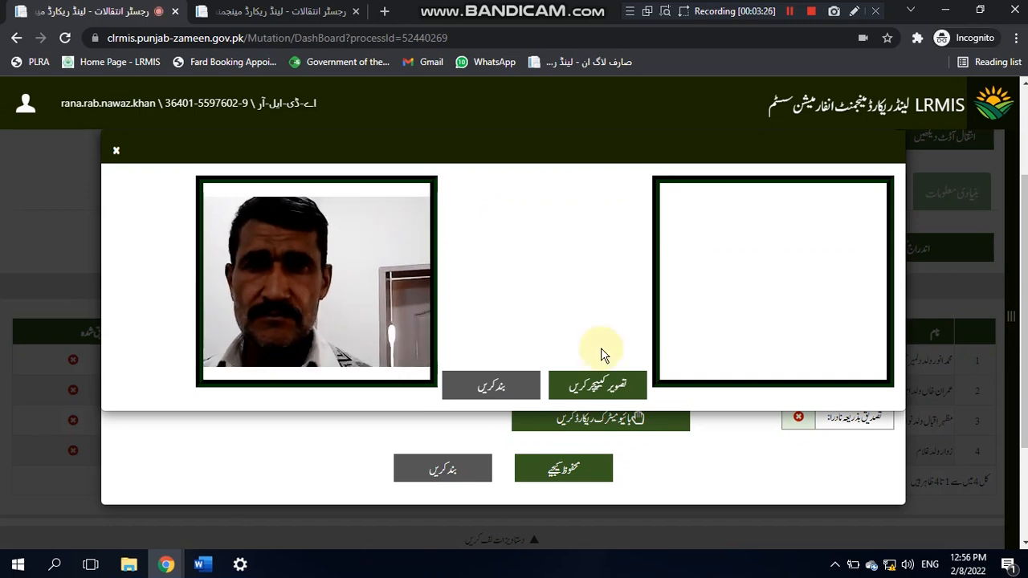
left_click(596, 384)
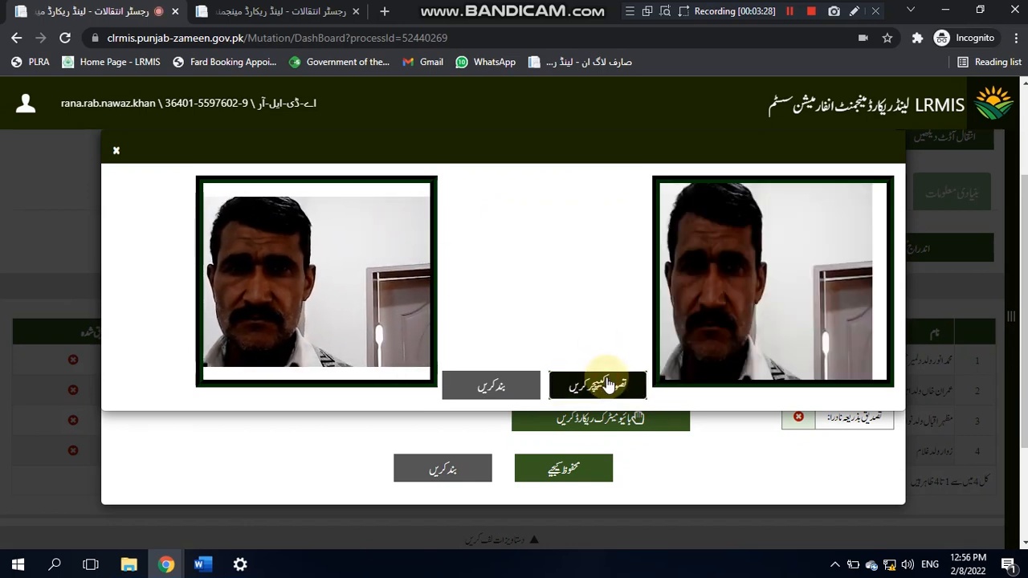
left_click(502, 381)
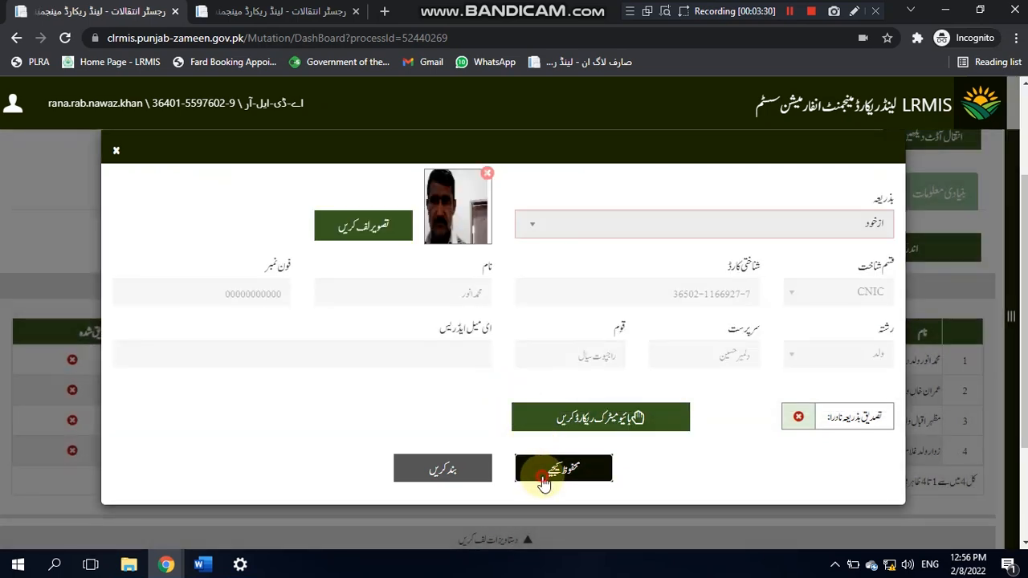
left_click(544, 479)
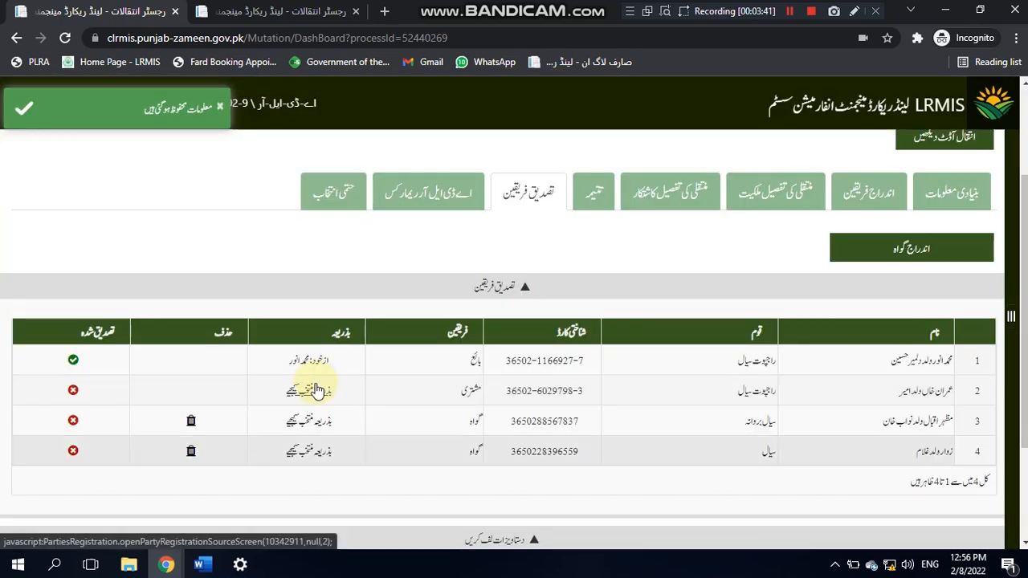
left_click(313, 388)
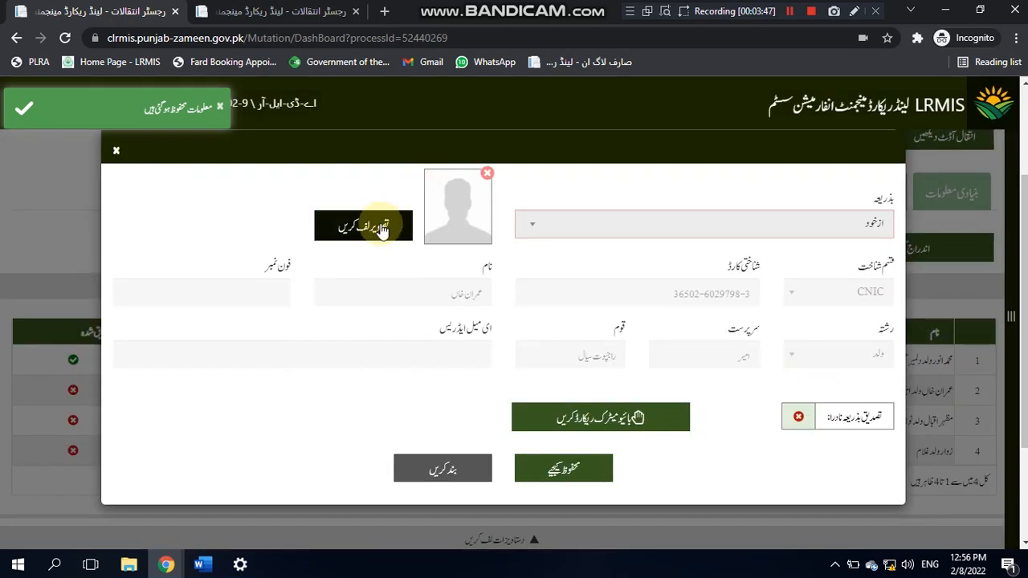
Step: Capture the buyer's webcam photo and start the buyer's fingerprint enrolment
left_click(379, 230)
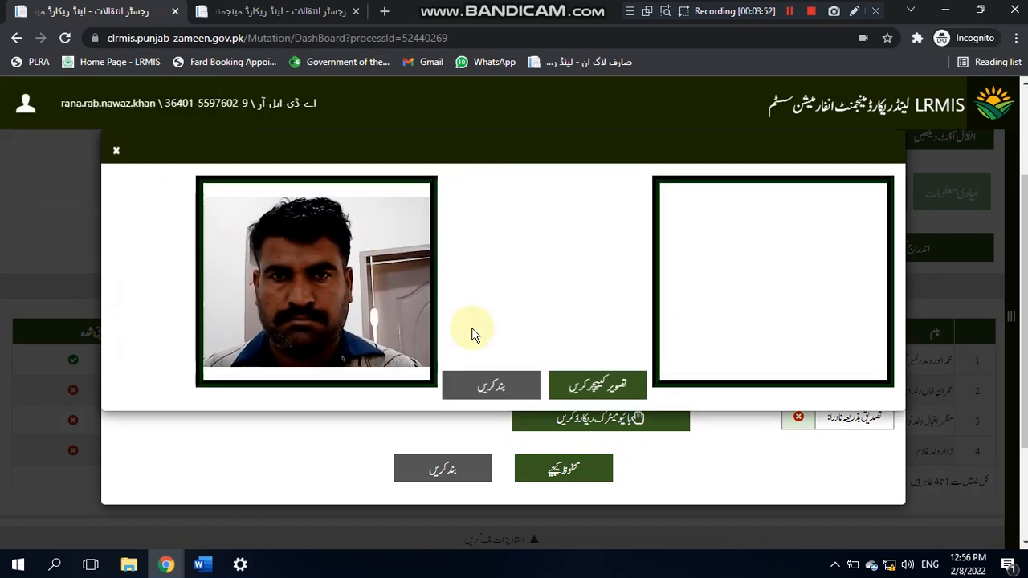
left_click(562, 383)
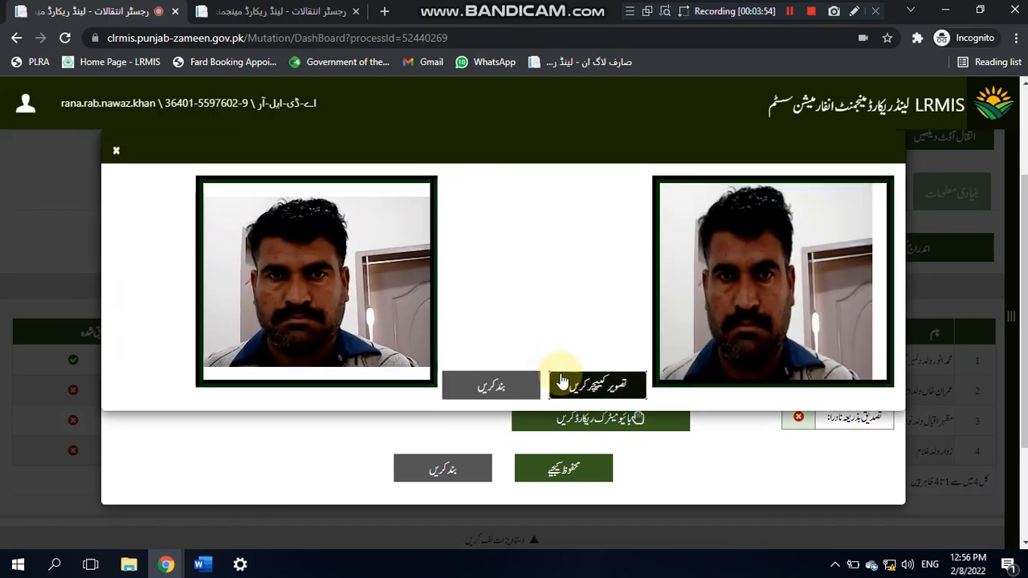
left_click(509, 384)
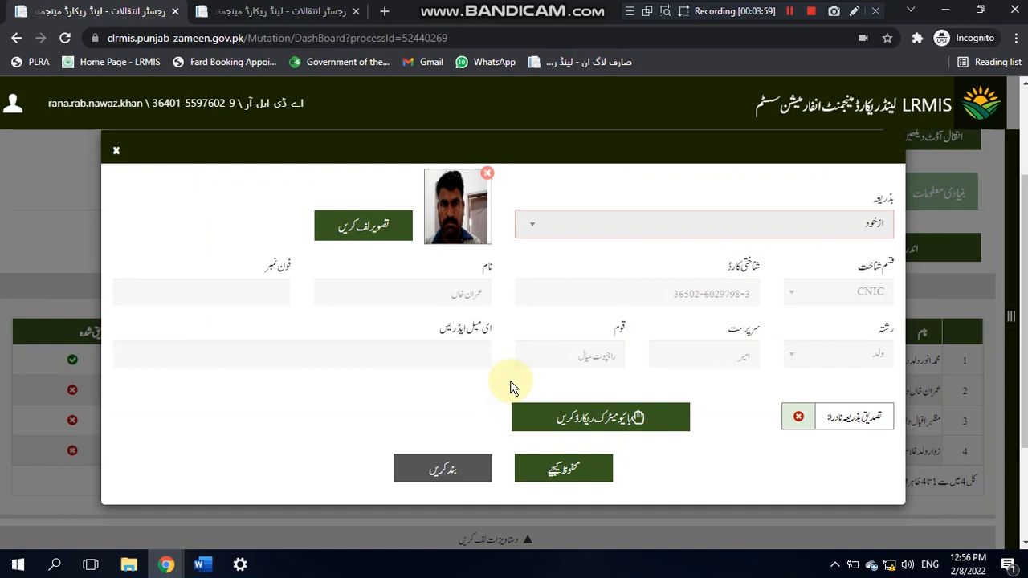
left_click(542, 422)
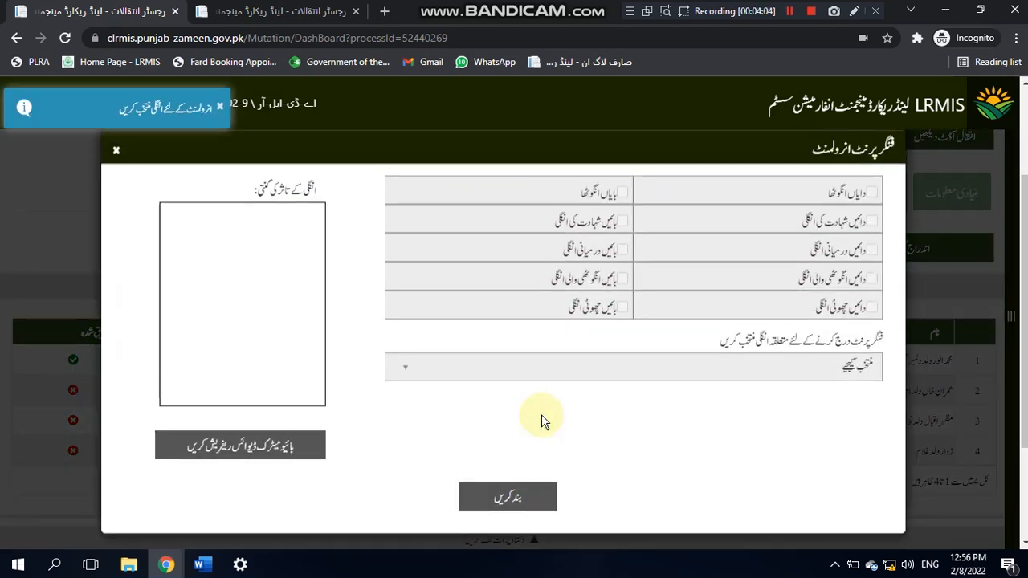
Step: Scan the buyer's left thumb, left index and right thumb, then save the verification
left_click(568, 378)
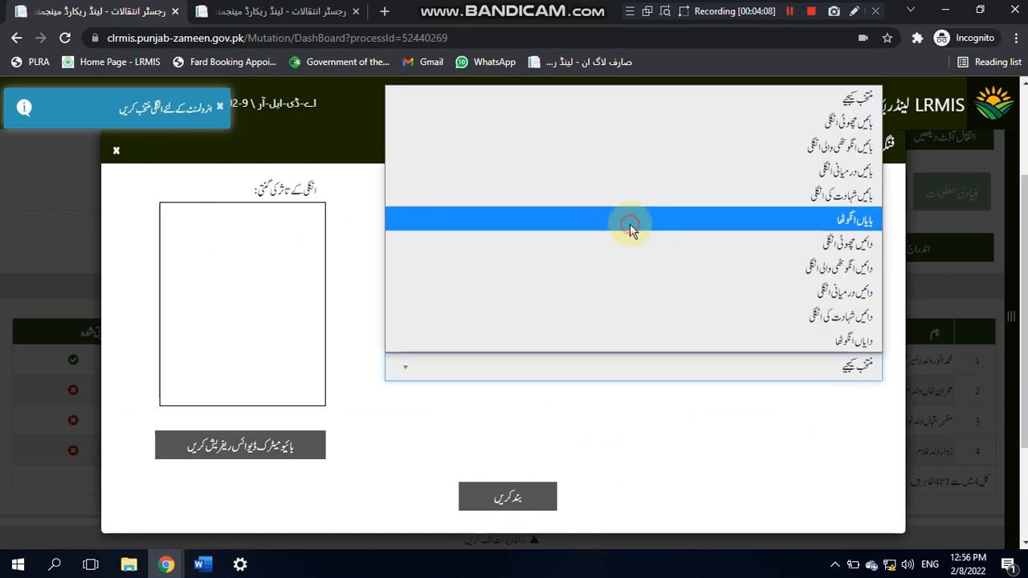
left_click(630, 223)
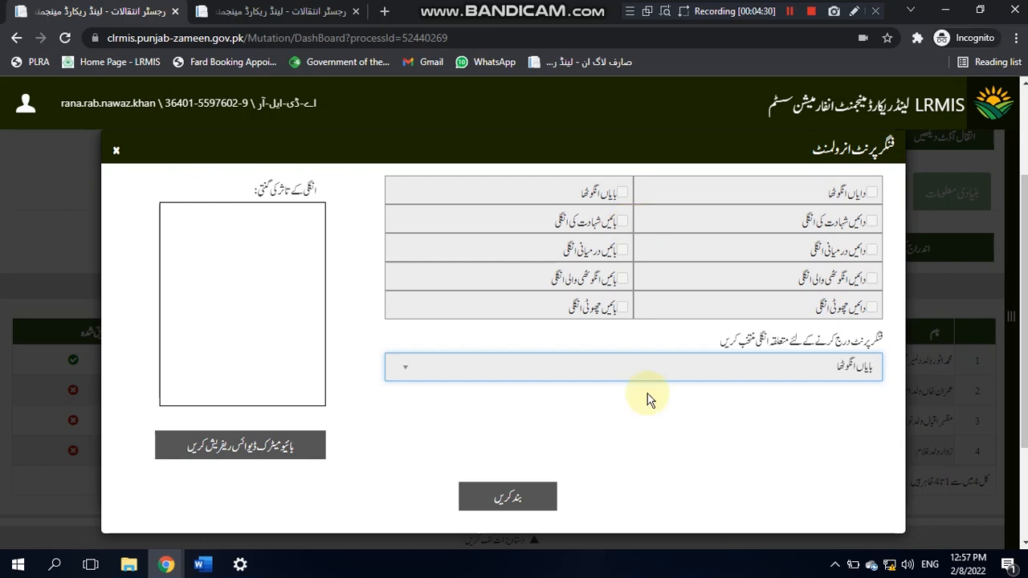
left_click(700, 372)
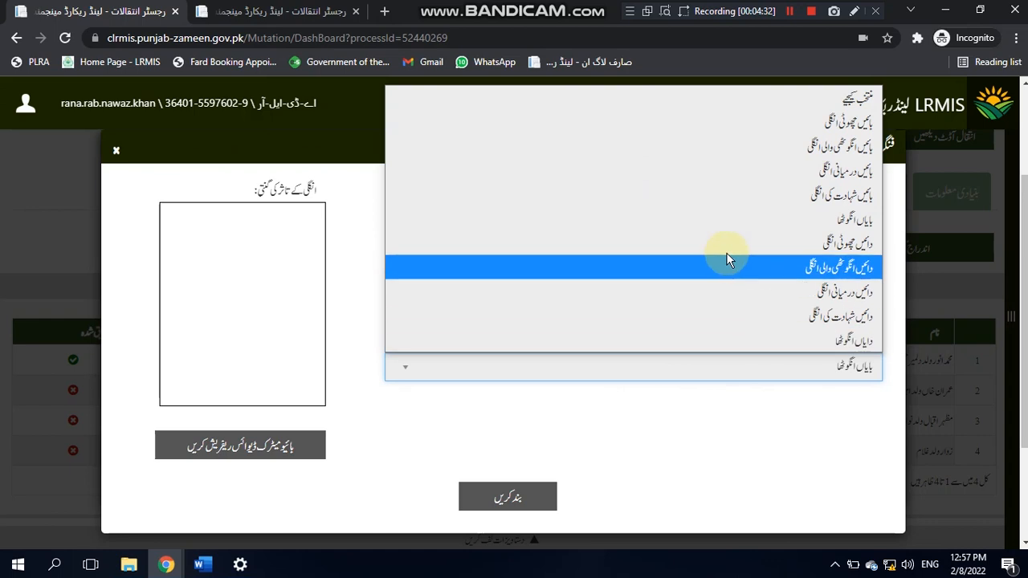
left_click(726, 196)
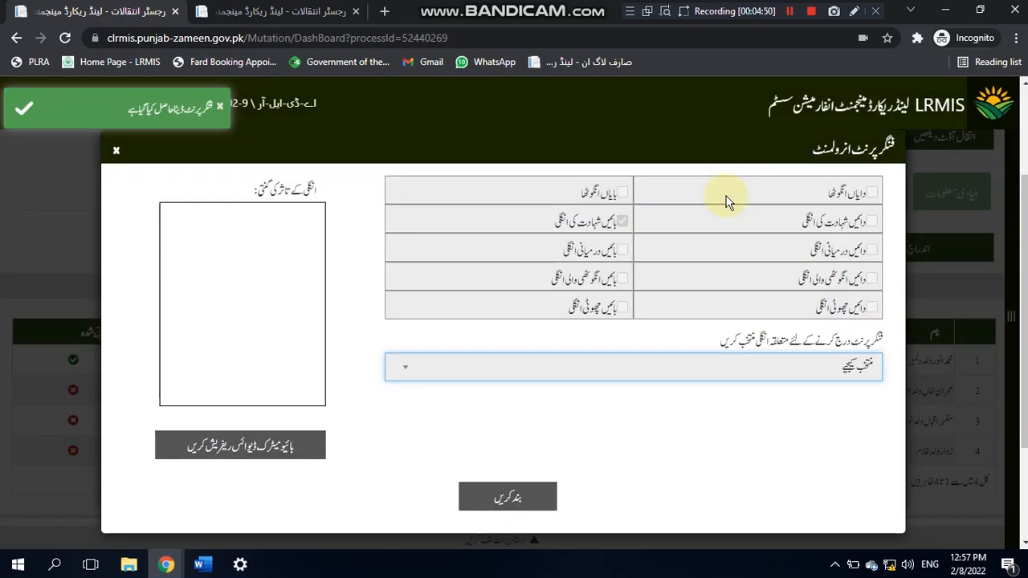
left_click(775, 370)
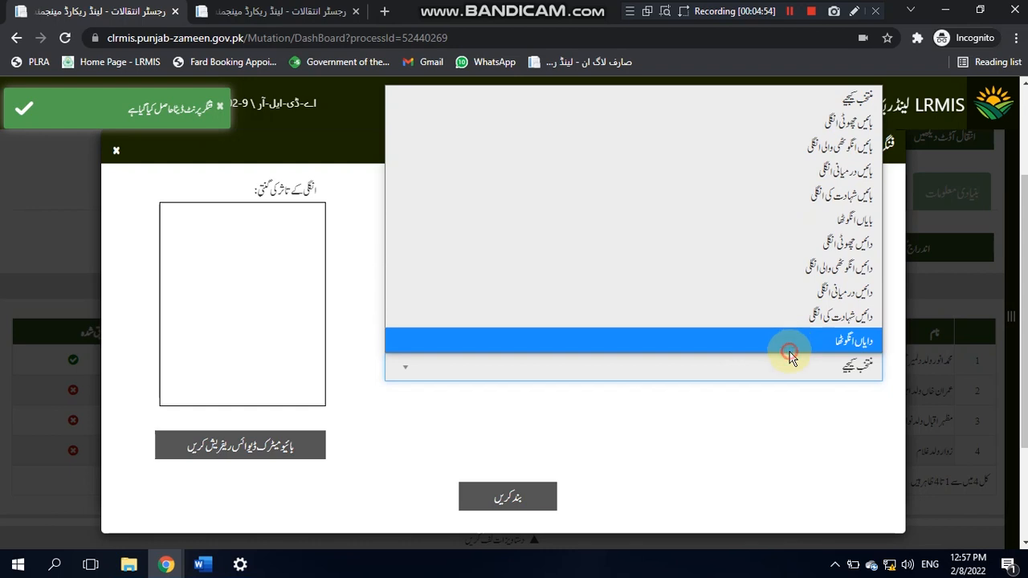
left_click(790, 345)
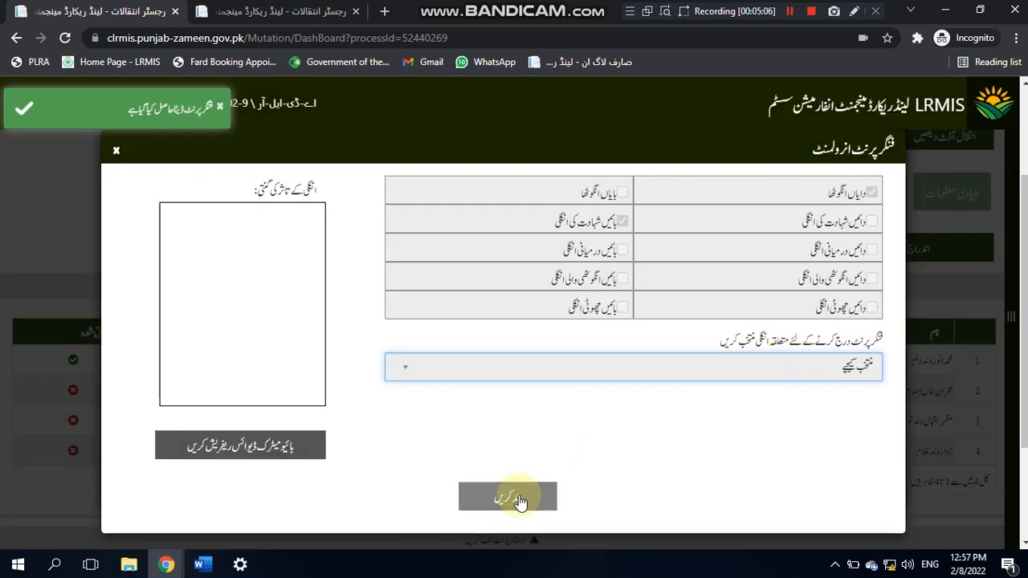
left_click(520, 495)
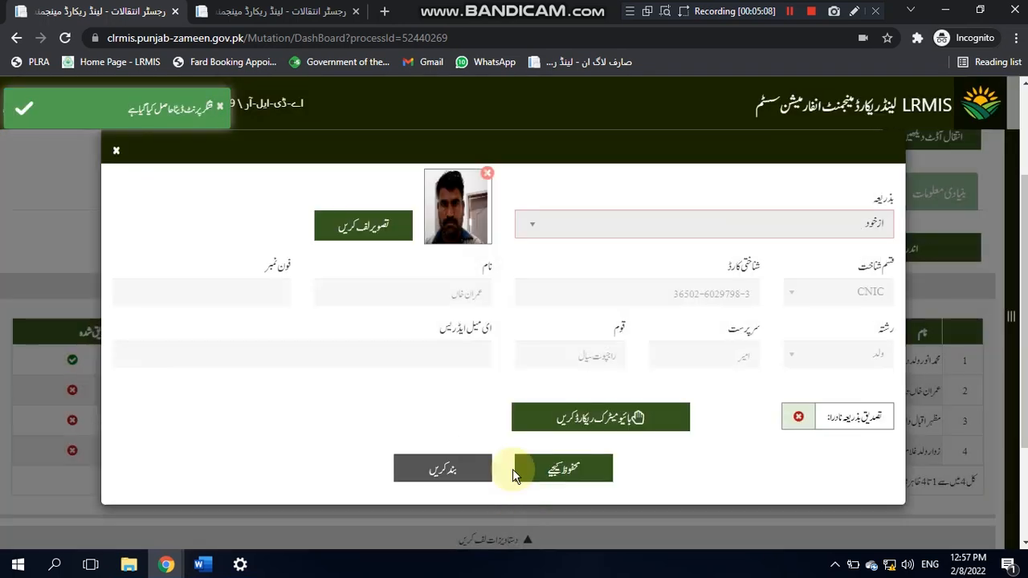
left_click(563, 466)
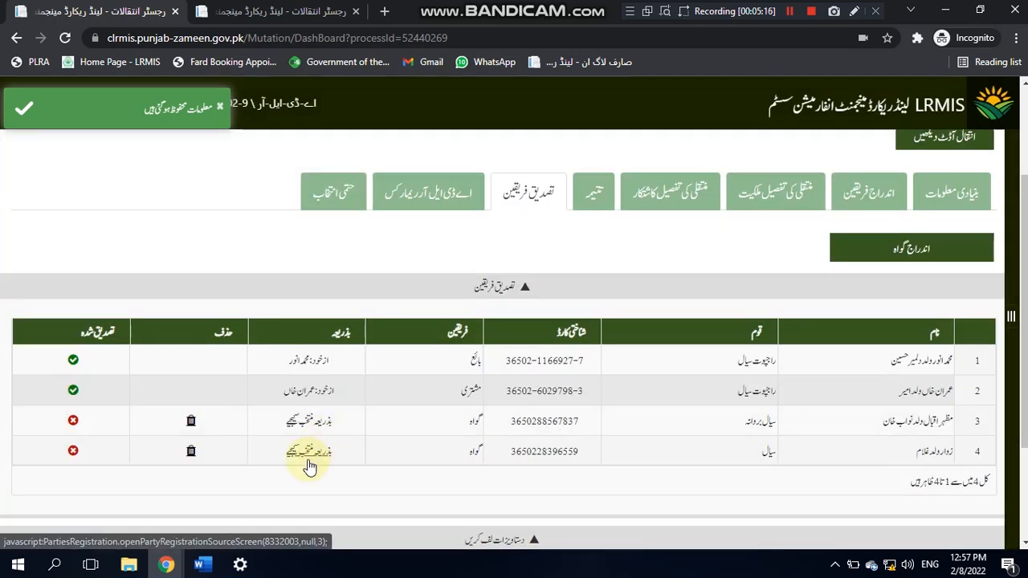
Step: Open the row 4 witness's verification form and complete the fingerprint match
left_click(308, 451)
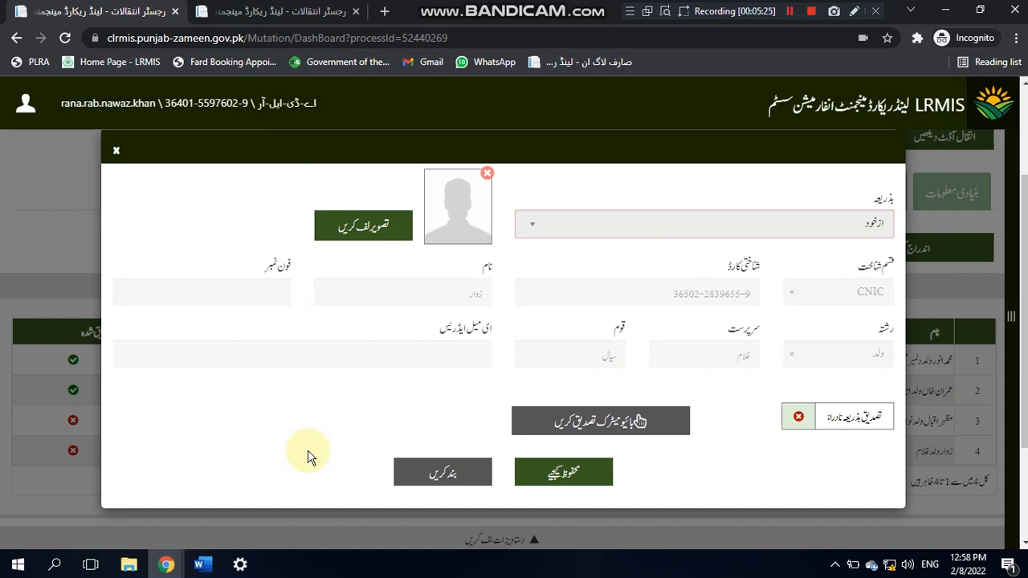
left_click(597, 423)
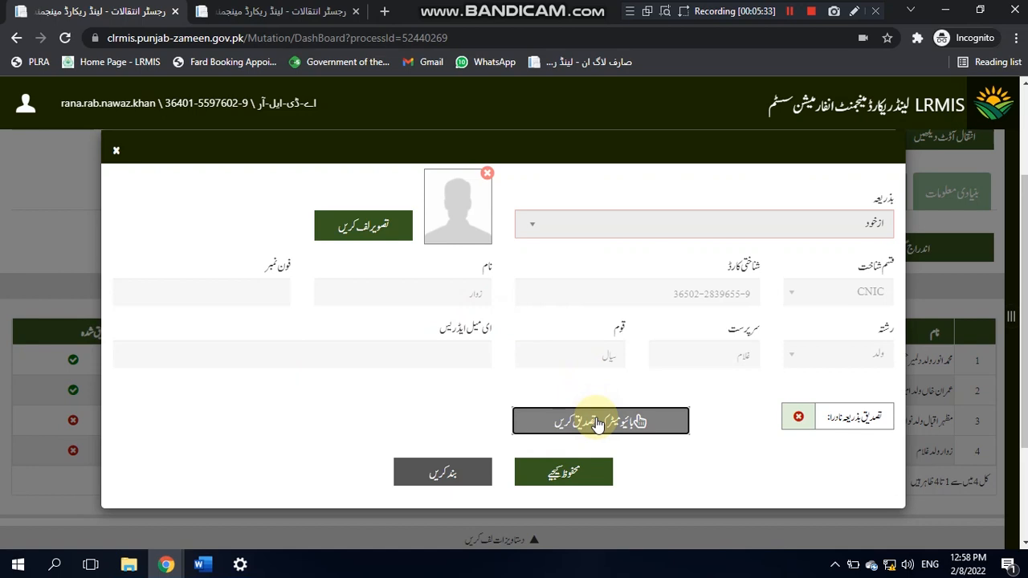
left_click(594, 422)
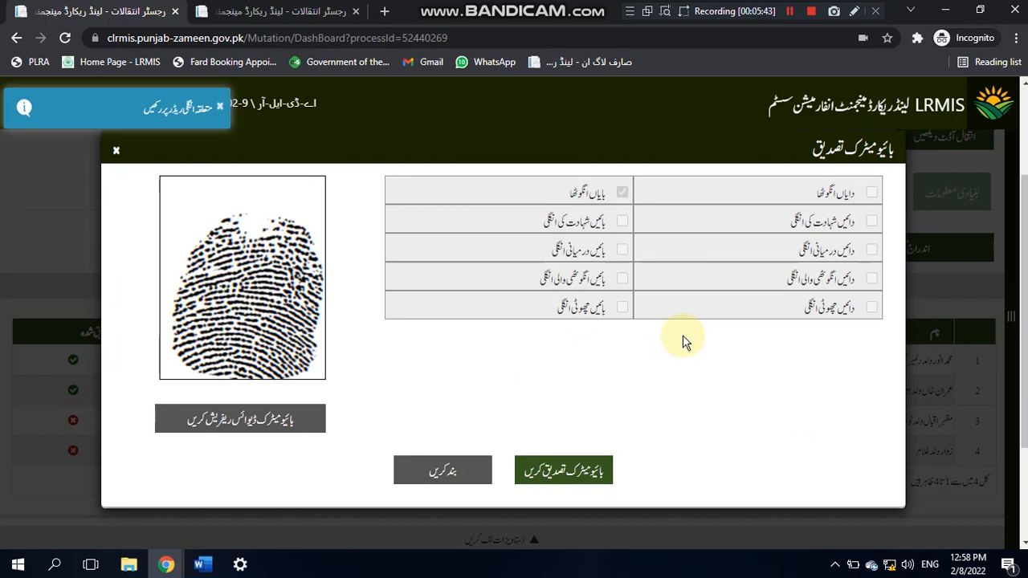
left_click(590, 472)
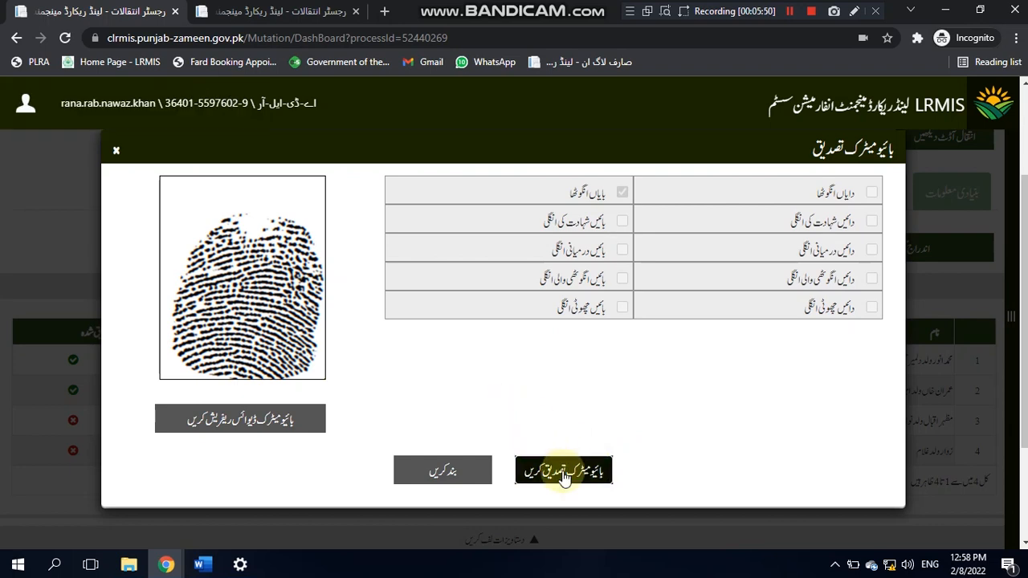
left_click(564, 474)
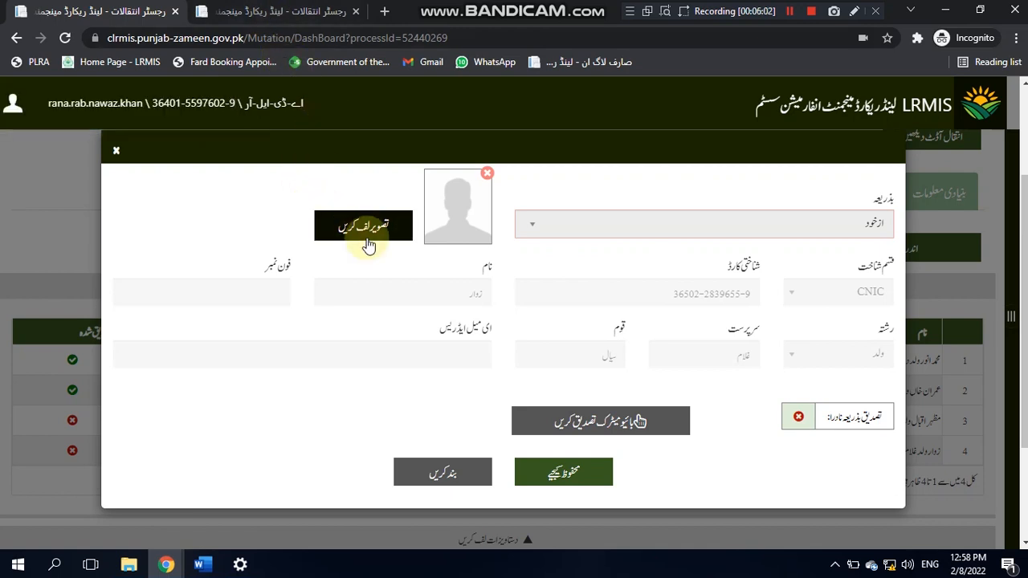
Step: Capture the witness's webcam photo and save the verification
left_click(368, 246)
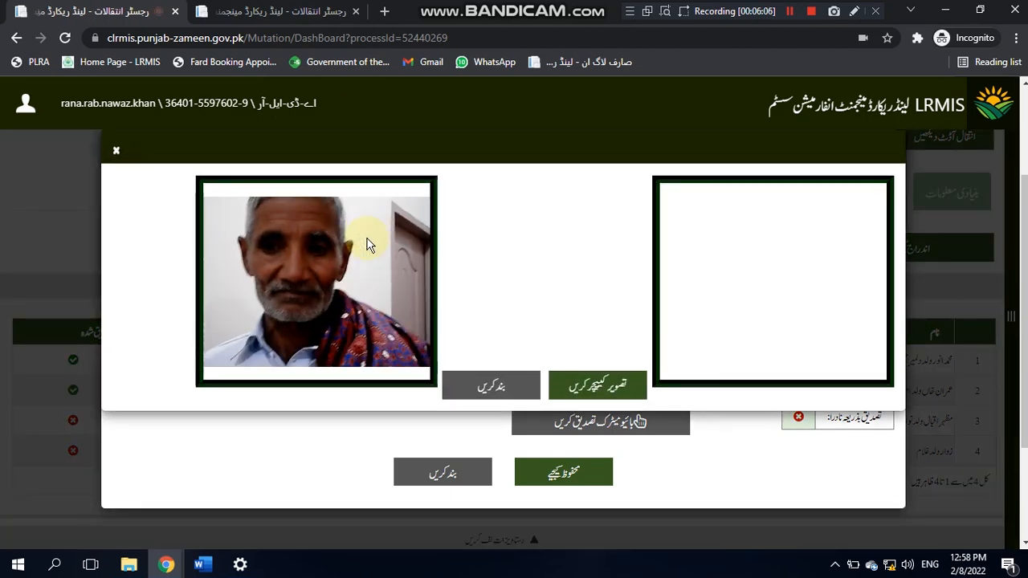
left_click(580, 379)
left_click(522, 385)
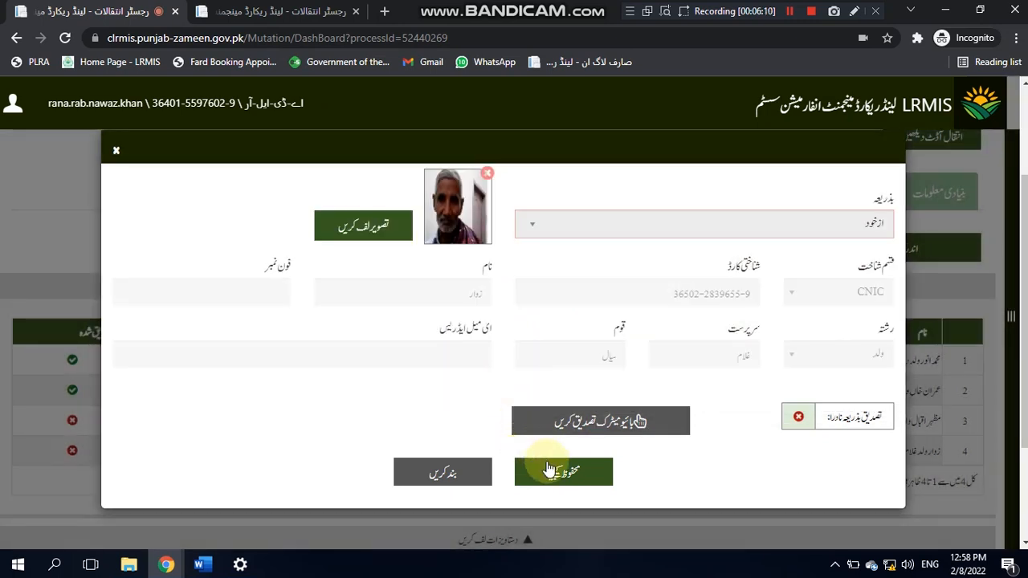
left_click(549, 469)
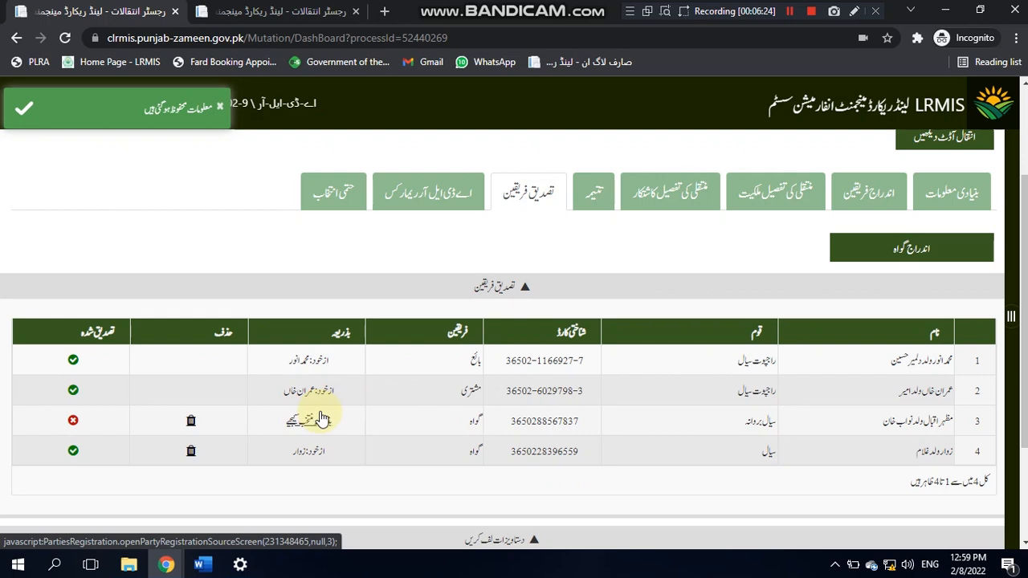
Step: Open the row 3 witness's verification and, after a failed fingerprint attempt, capture their webcam photo
left_click(320, 412)
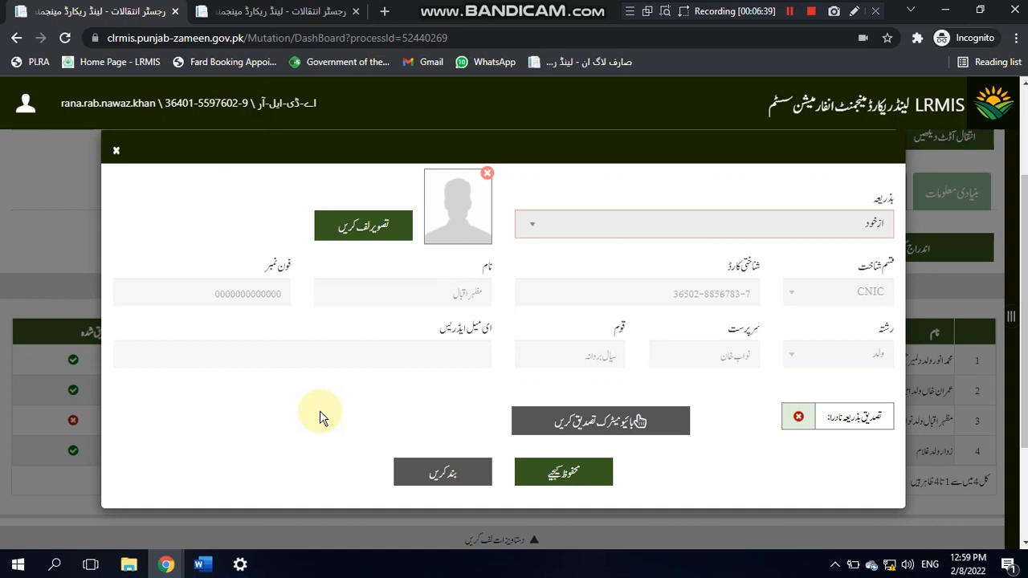
left_click(592, 419)
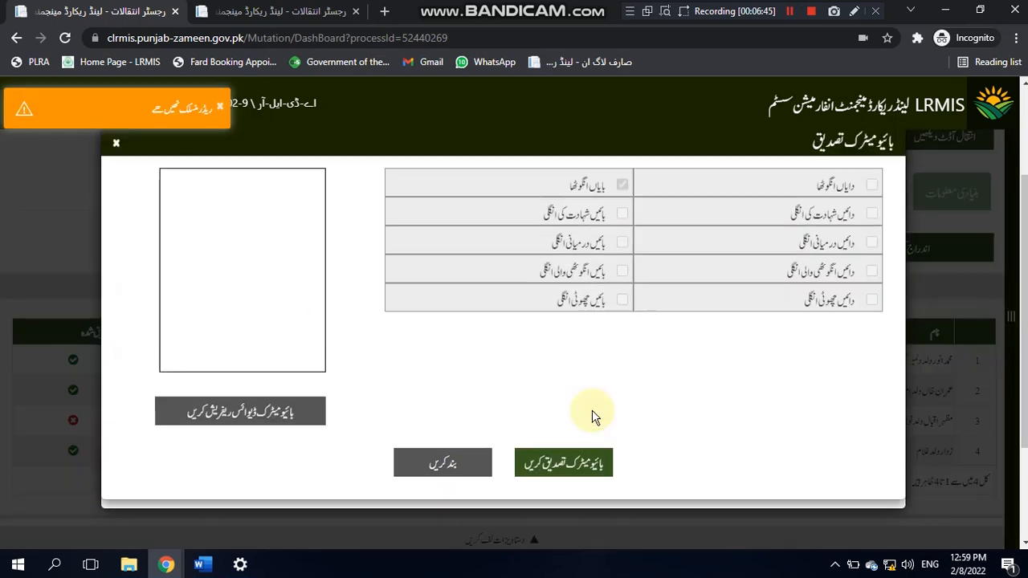
left_click(457, 473)
left_click(354, 233)
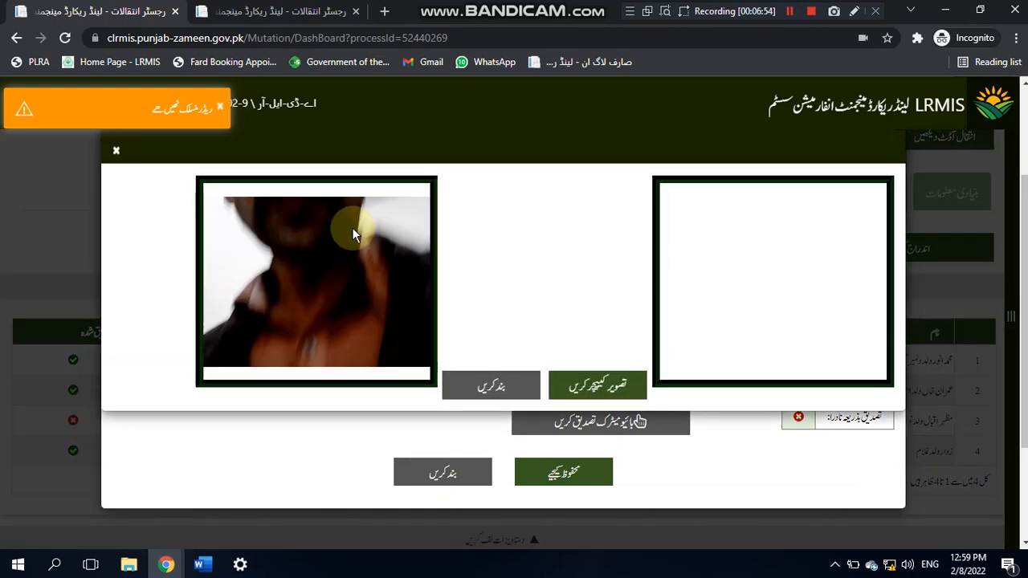
left_click(567, 389)
left_click(503, 383)
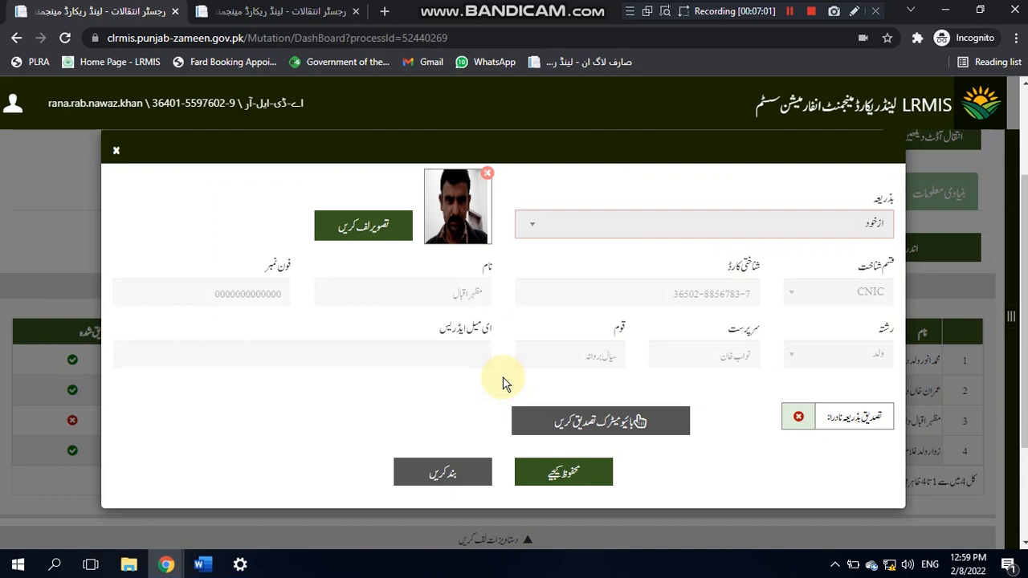
Step: Retry the third party's fingerprint match and save the verification
left_click(567, 425)
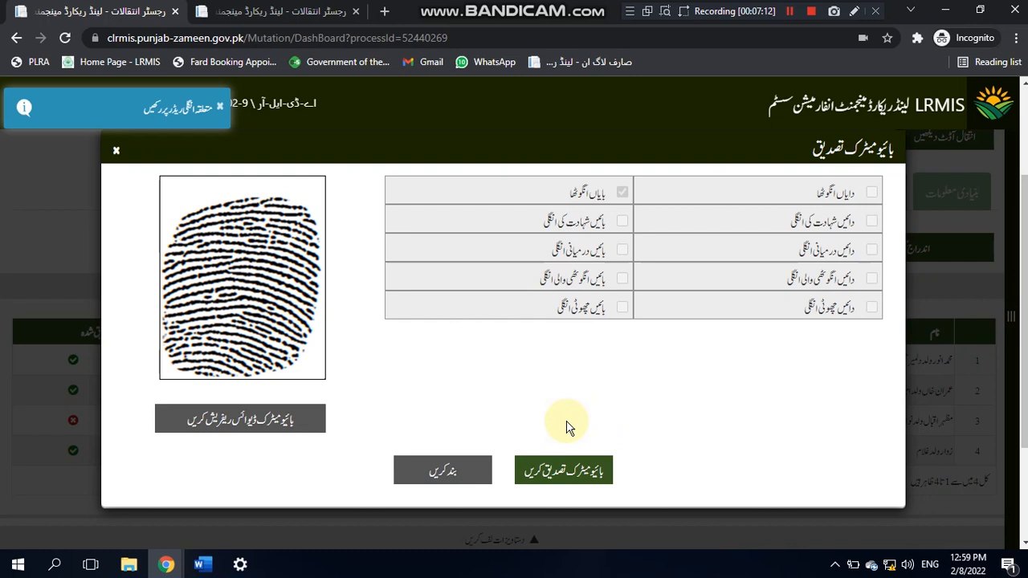
left_click(564, 474)
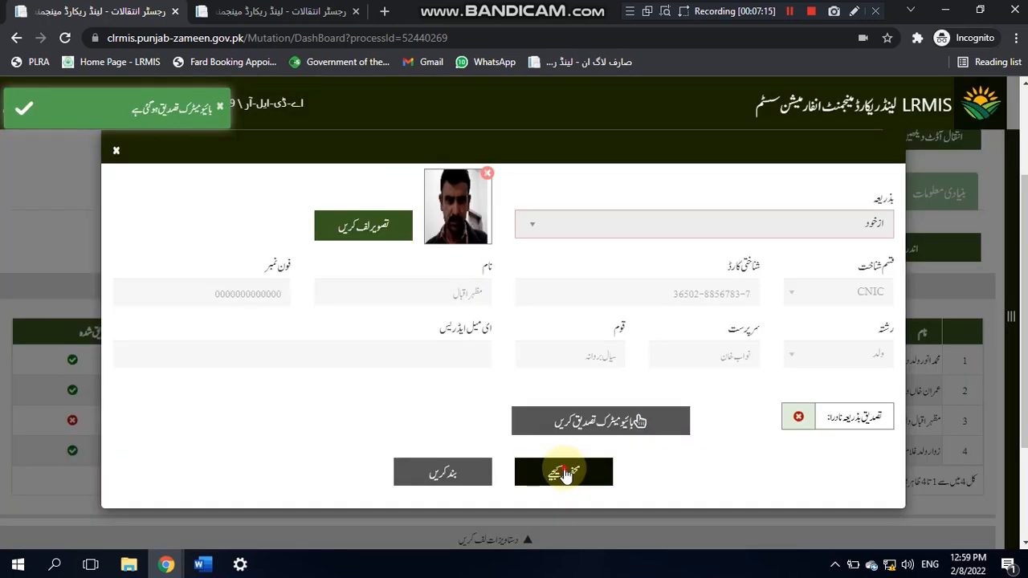
left_click(564, 472)
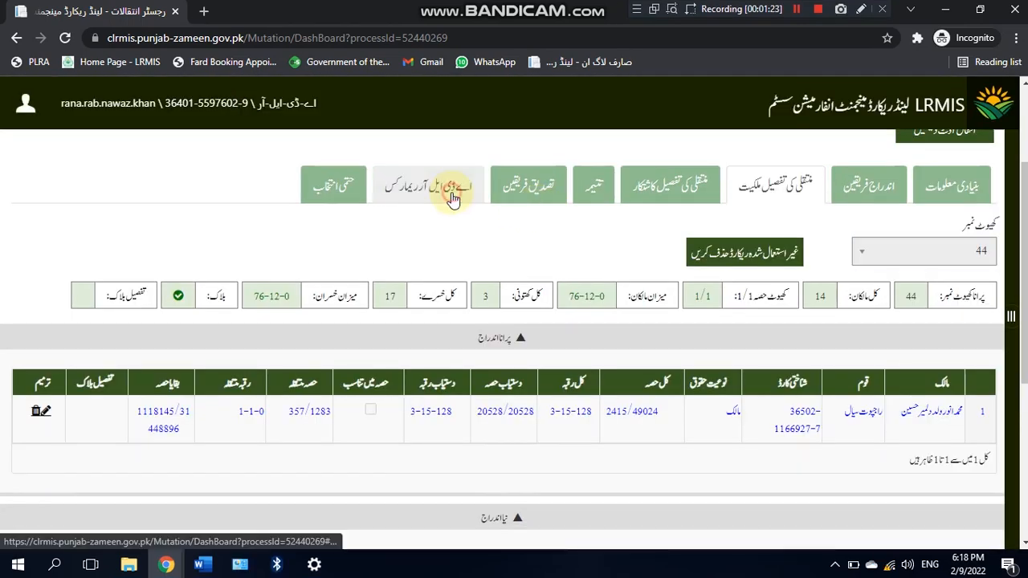
Step: Open the ADLR remarks and set the remark type to فیصلہ
left_click(455, 198)
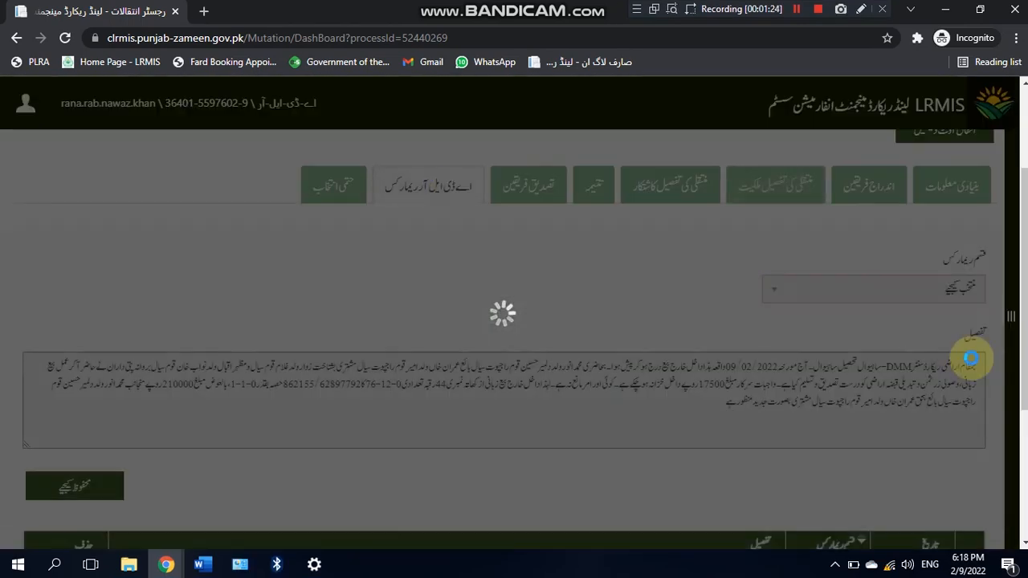
left_click_drag(1022, 259, 964, 280)
left_click(910, 244)
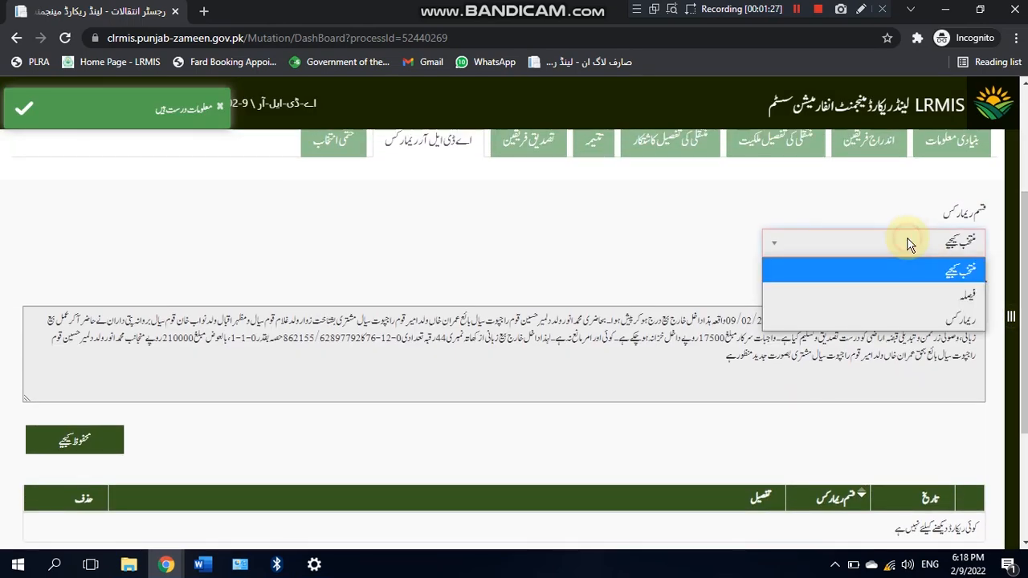
left_click(921, 294)
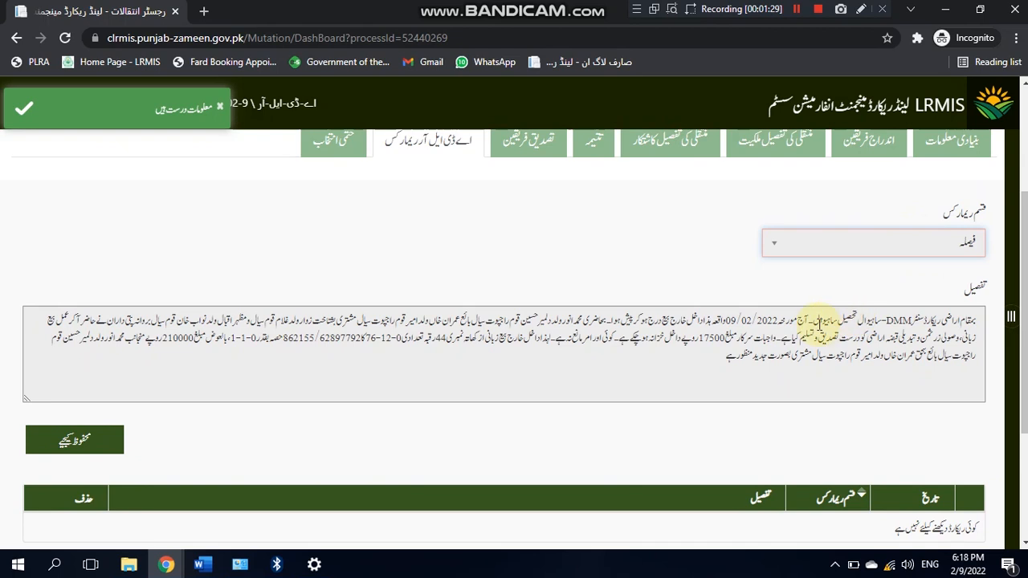
Step: Rewrite the details' opening phrase in Urdu naming مرکز مال ڈیرہ رحیم, تحصیل و ضلع ساہیوال
left_click_drag(816, 320, 968, 301)
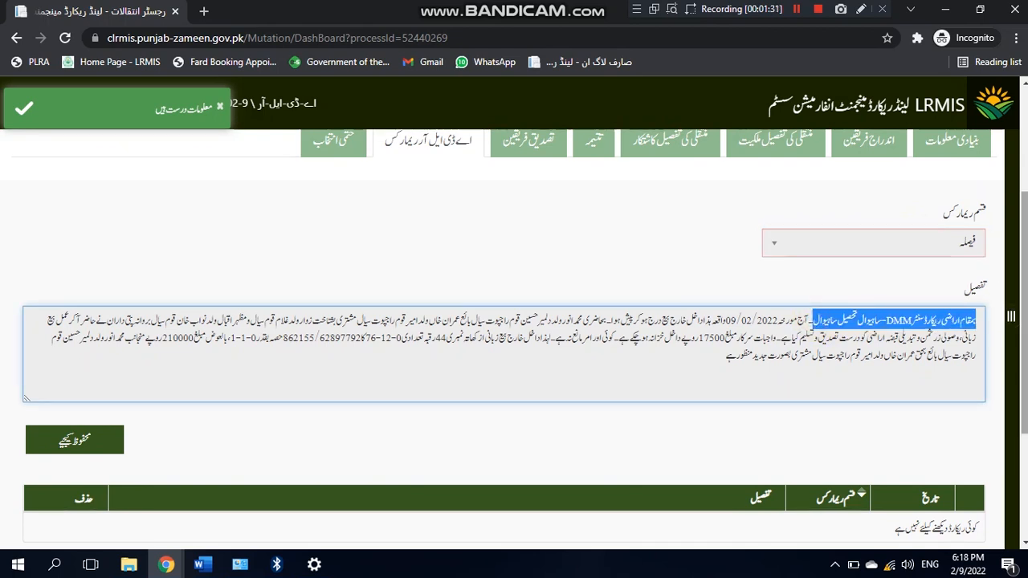
key("alt+shift")
type("بموس")
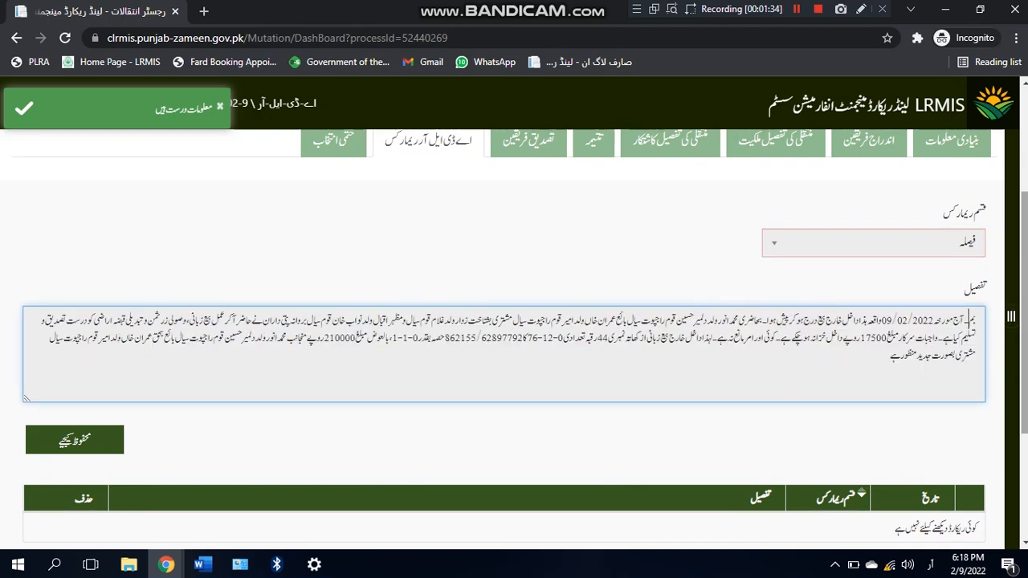
key("BackSpace")
key("BackSpace")
type("قام دیہی م")
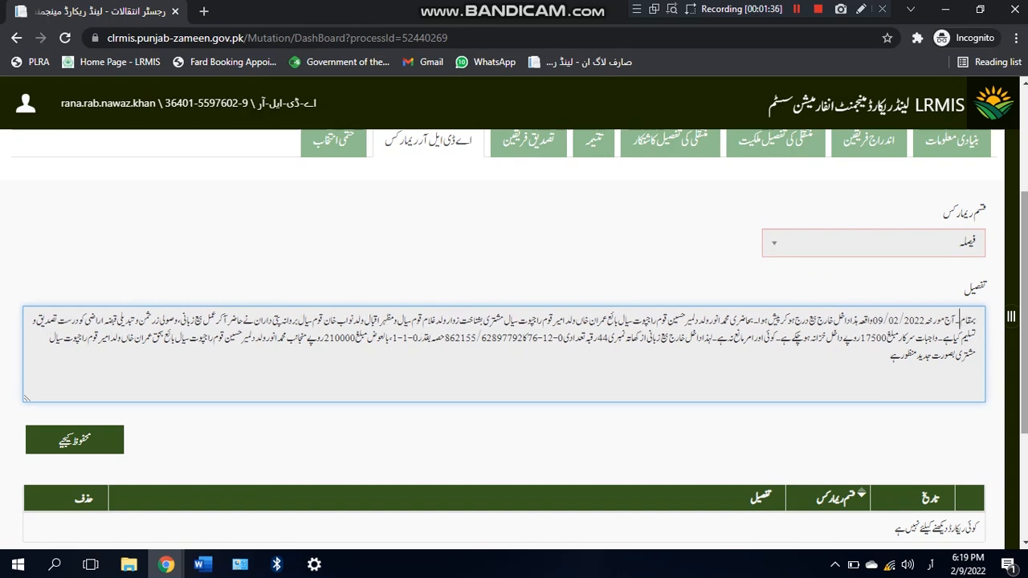
type("رکز مال ڈی")
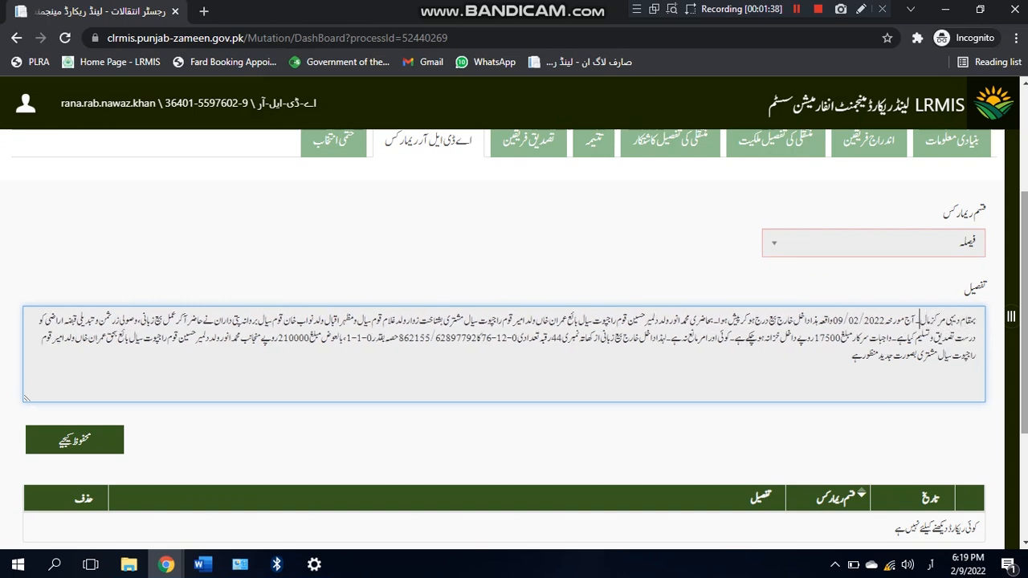
type("رہ رحیم")
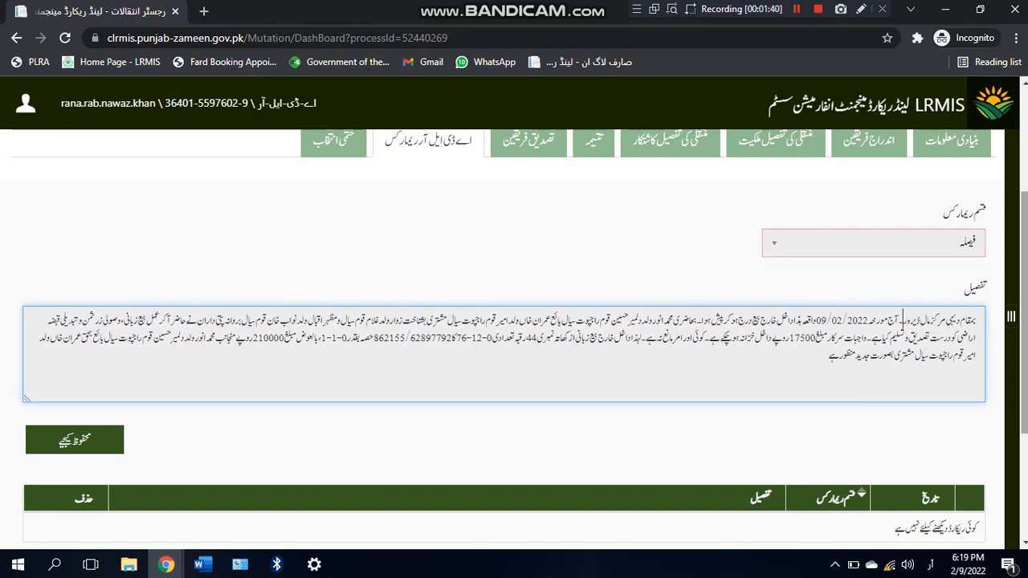
type(" تحصیل و ضلع")
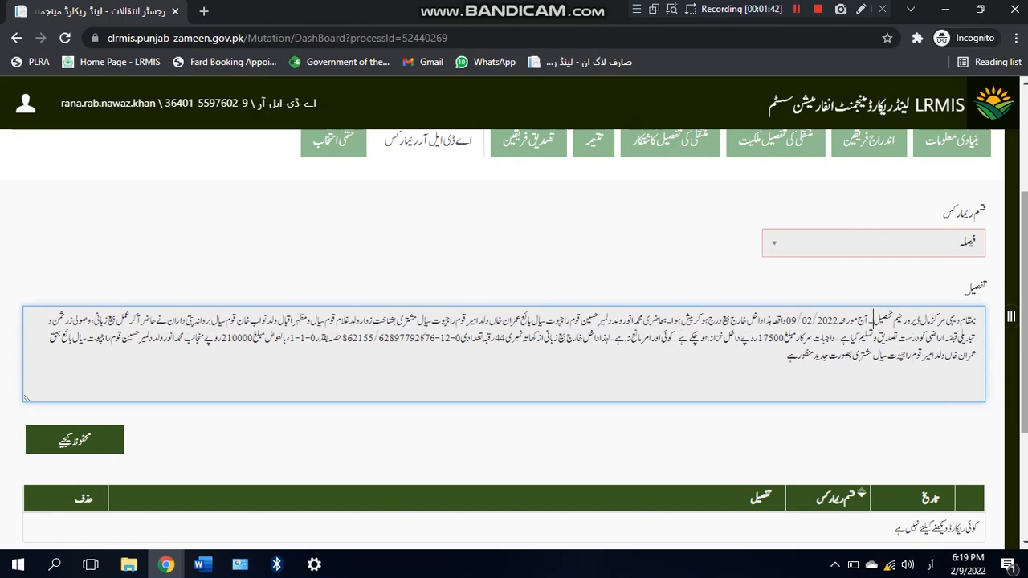
type(" ساہیوال")
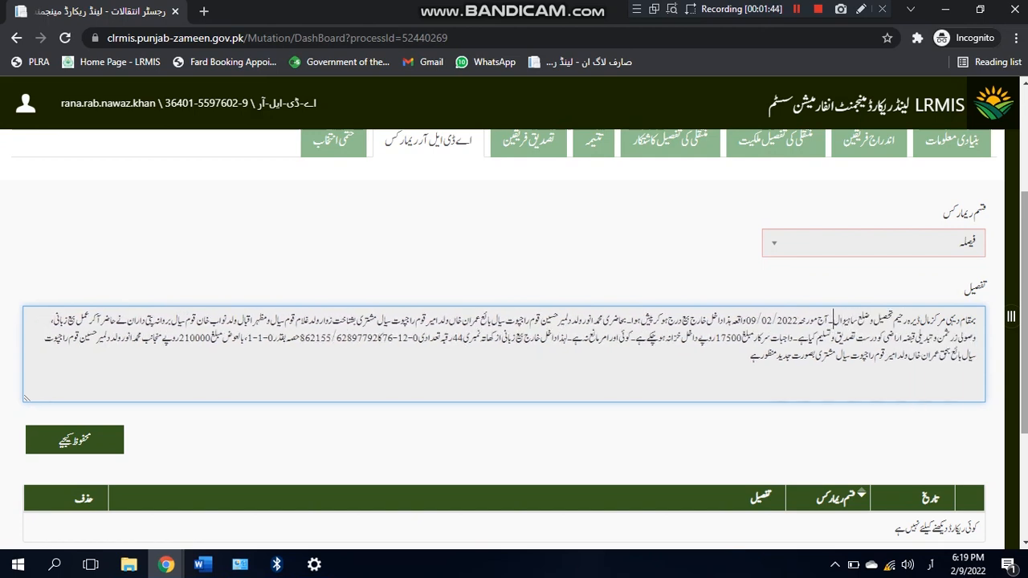
Step: Change the date's day to 8 and the amount 17500 to 13300, then save the remark
left_click(749, 321)
left_click_drag(751, 321, 756, 327)
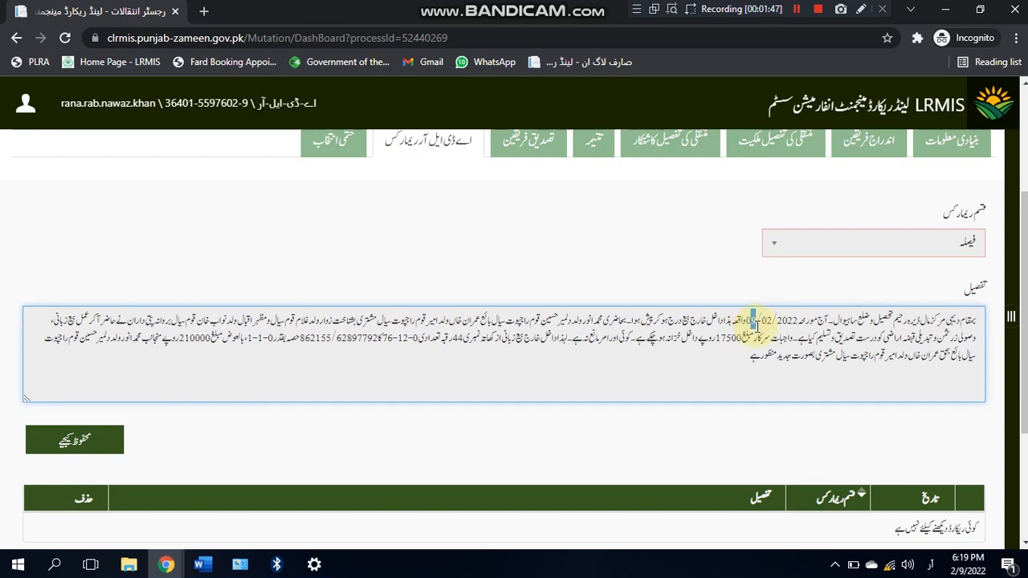
type("8")
double_click(727, 338)
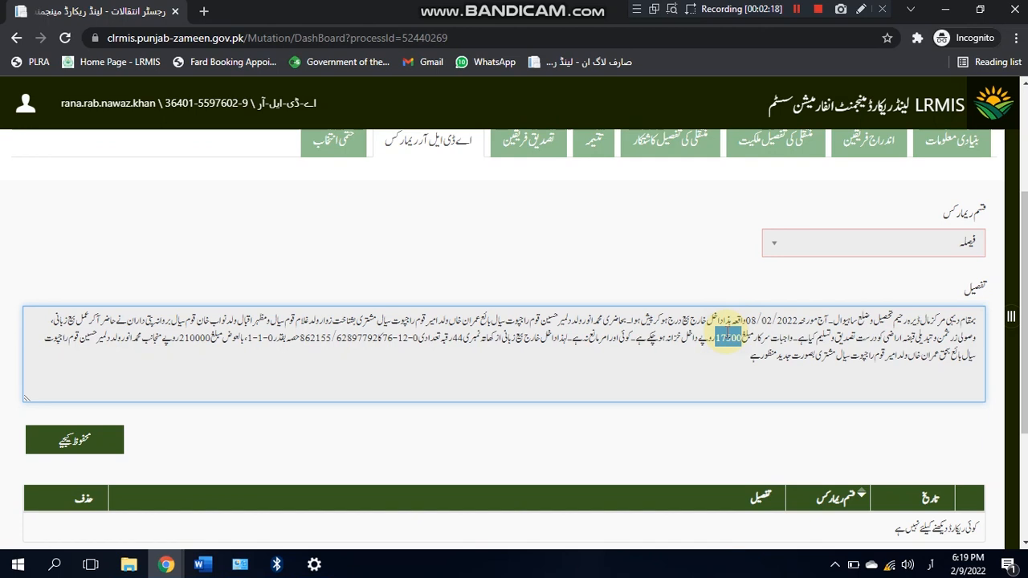
type("13500")
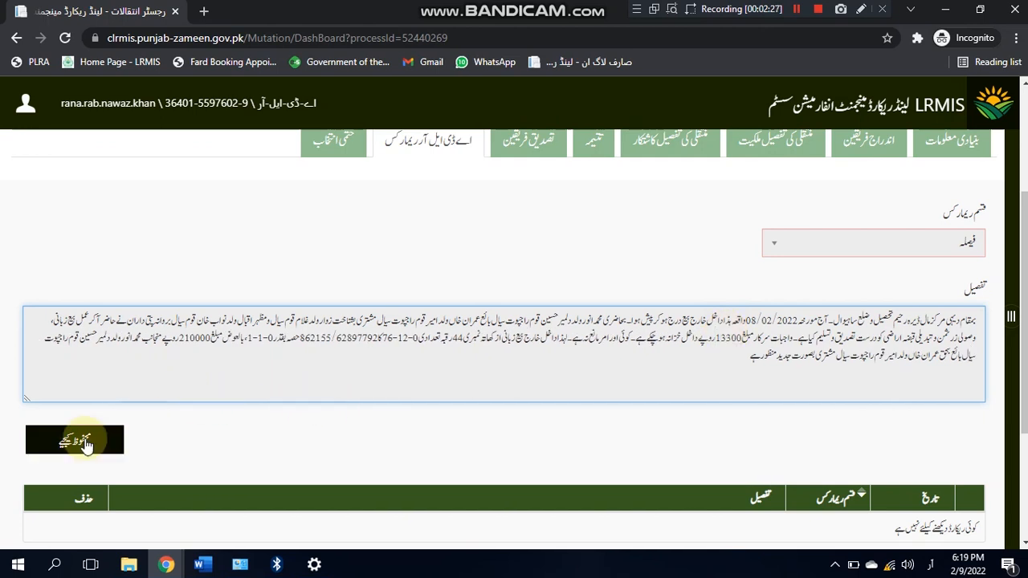
left_click(63, 440)
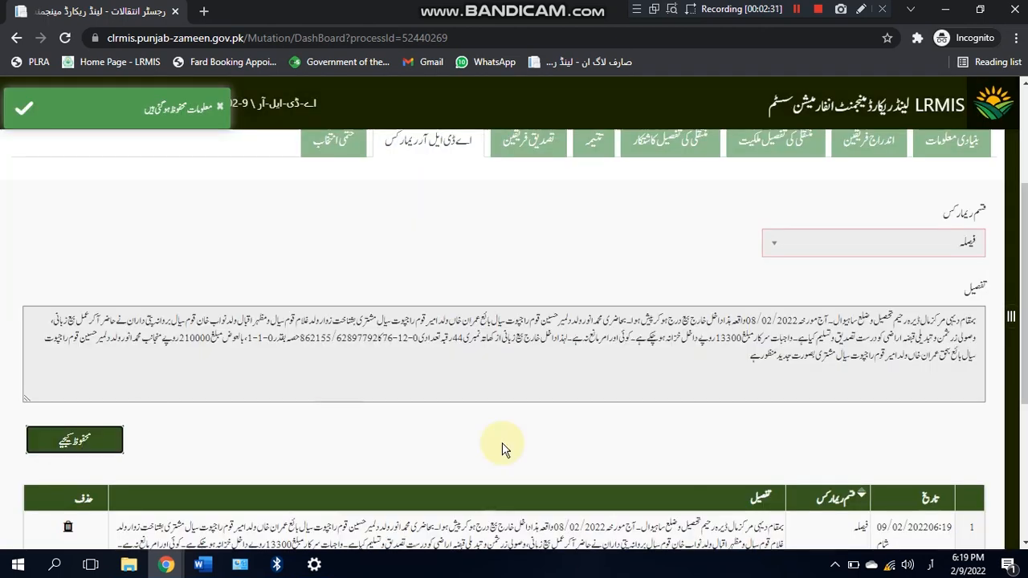
scroll(1014, 291, "down", 2)
scroll(1011, 315, "up", 2)
scroll(1024, 253, "up", 1)
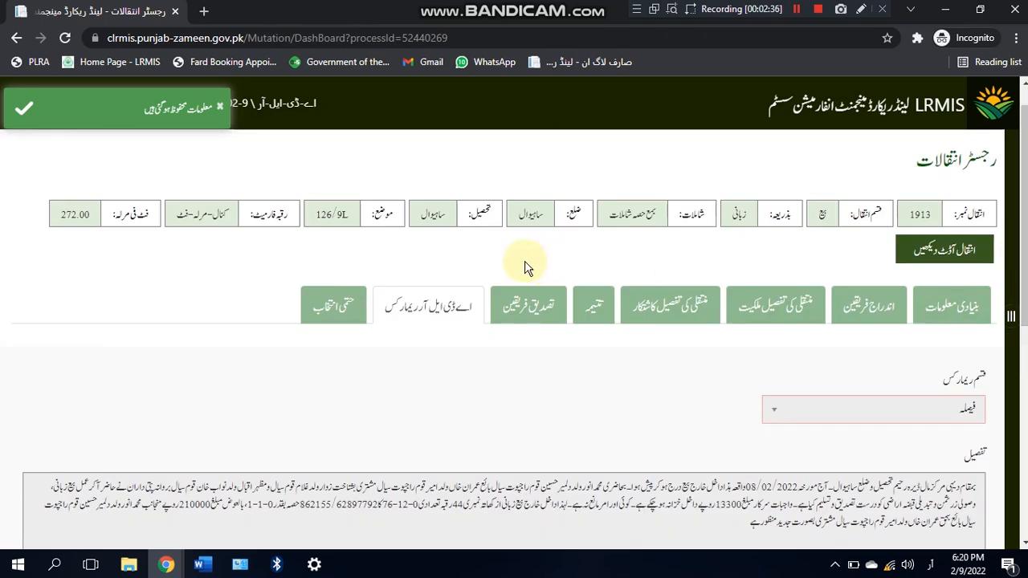
Step: Open the final-review section and scroll down to the fee collection table
left_click(340, 302)
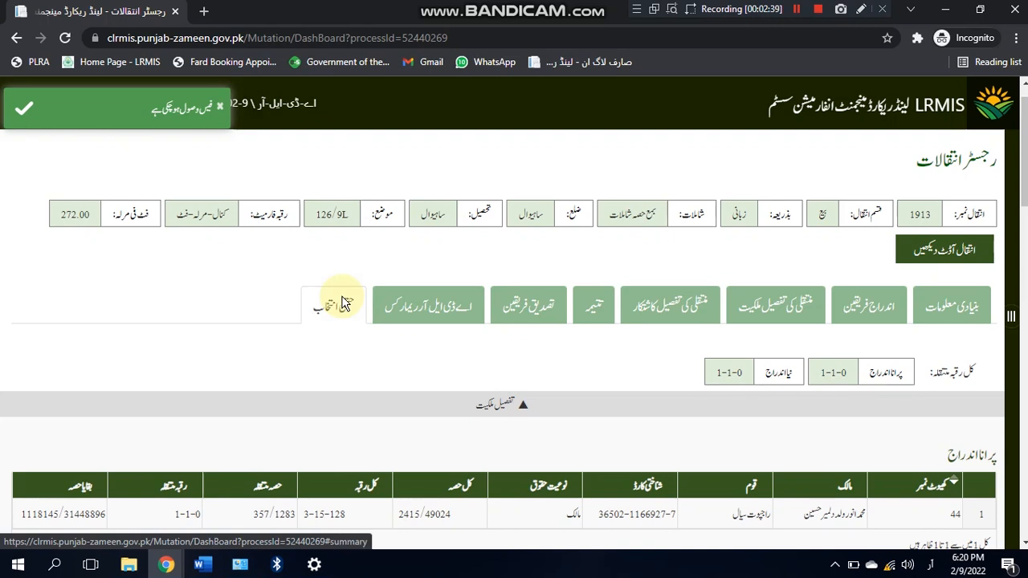
left_click_drag(1025, 180, 1026, 278)
scroll(723, 330, "down", 1)
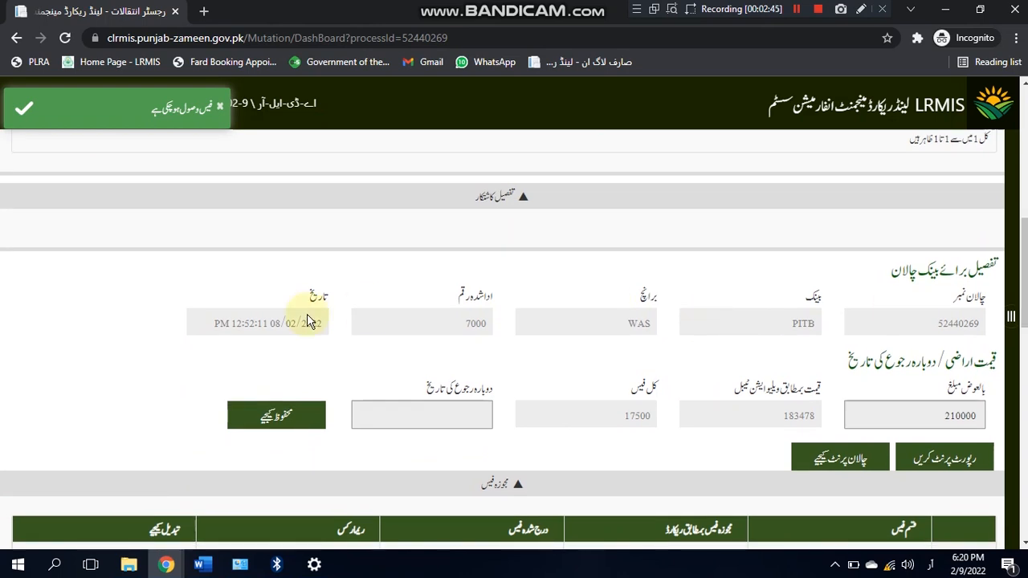
left_click(801, 14)
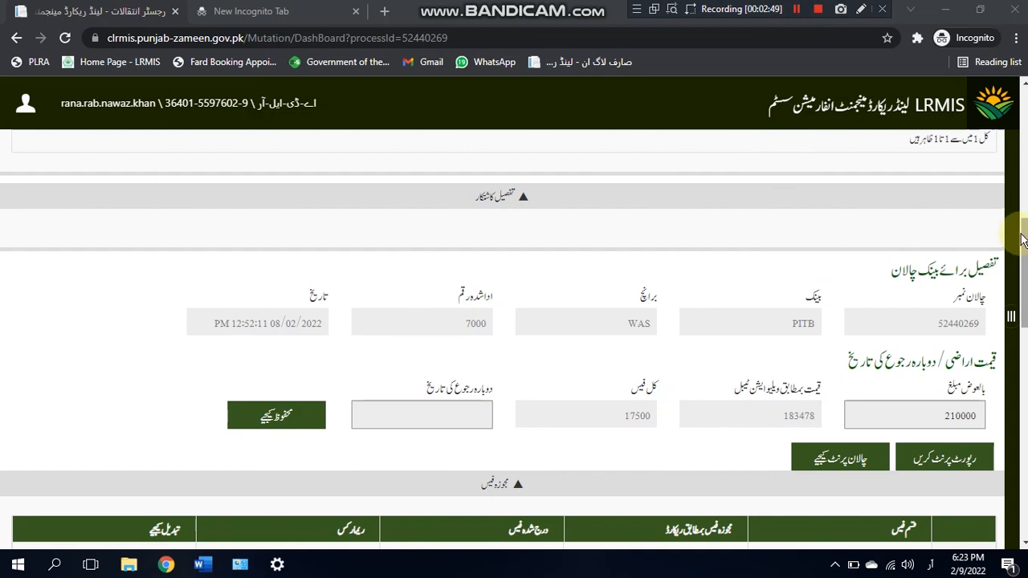
left_click_drag(1021, 238, 1021, 382)
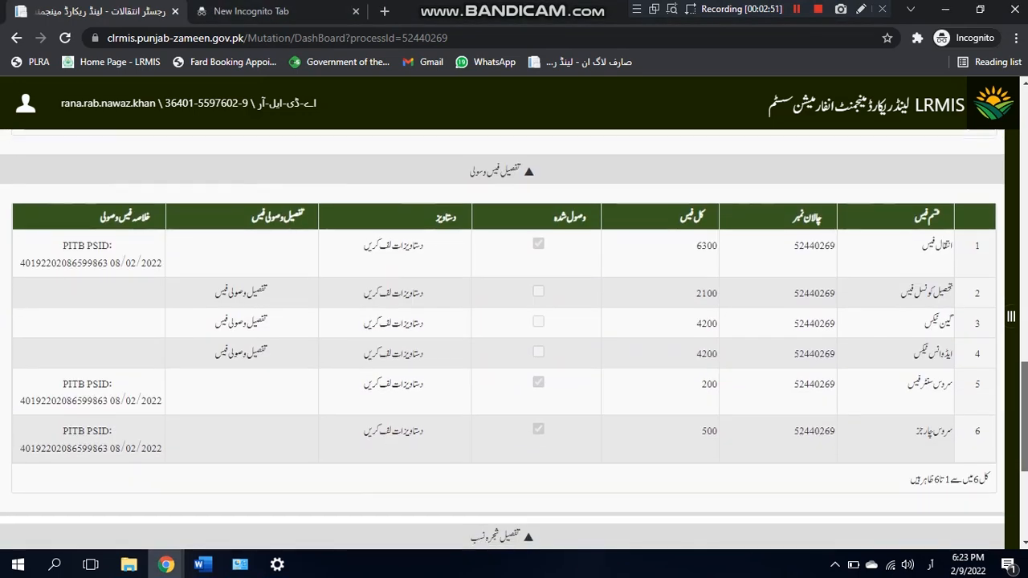
Step: Reconnect the PLRA VPN from Windows settings after the Tehsil Council fee entry fails, then return to LRMIS
left_click(259, 297)
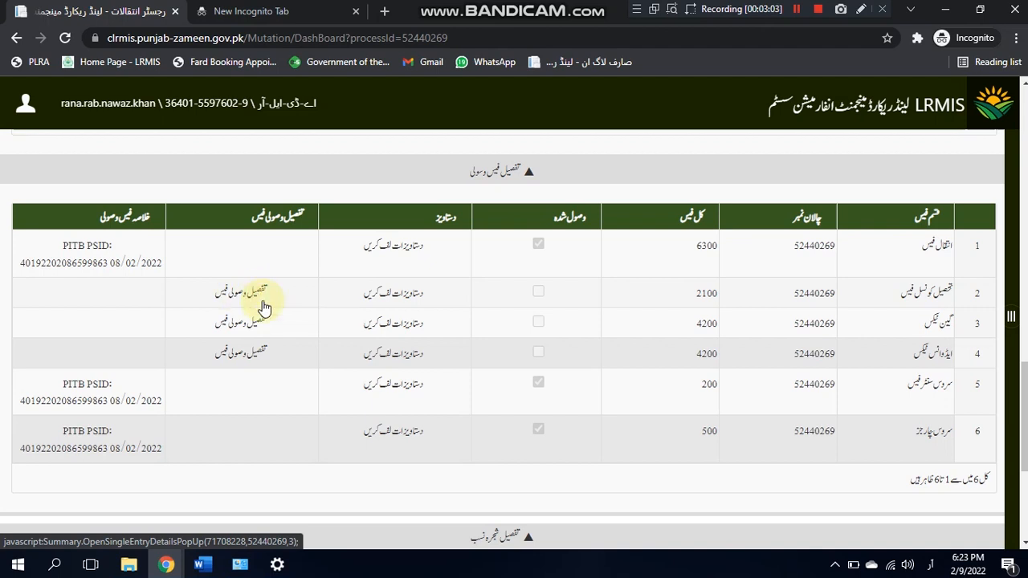
left_click(278, 565)
left_click(373, 192)
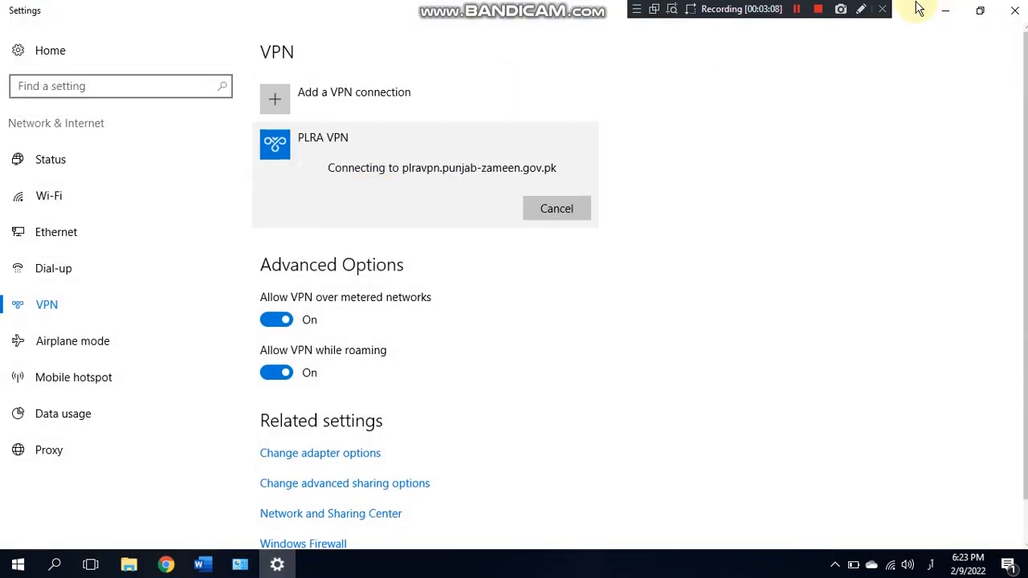
left_click(944, 10)
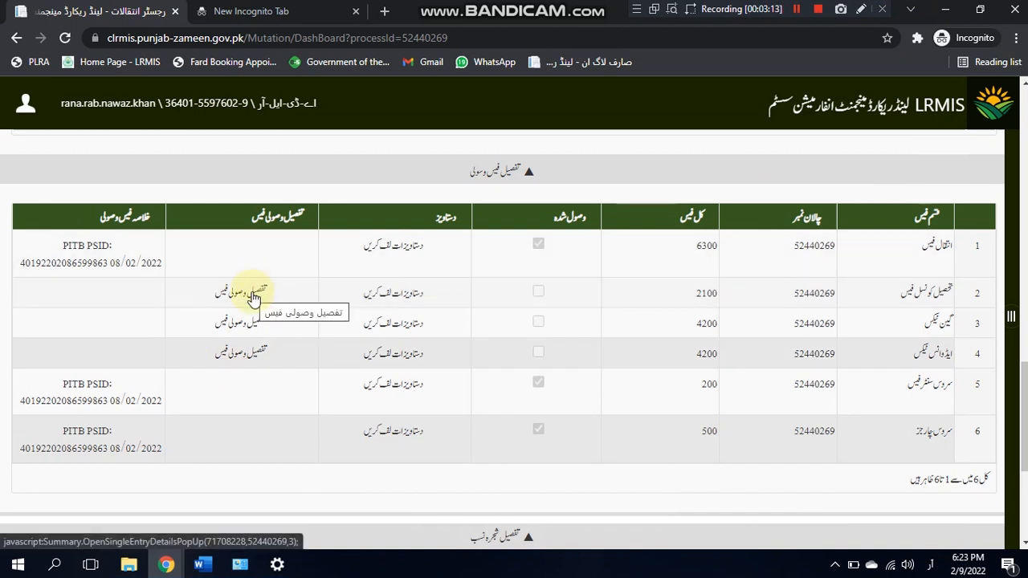
Step: Open the Tehsil Council fee payment form and enter the challan number, The Bank of Punjab, branch Sahiwal
left_click(800, 11)
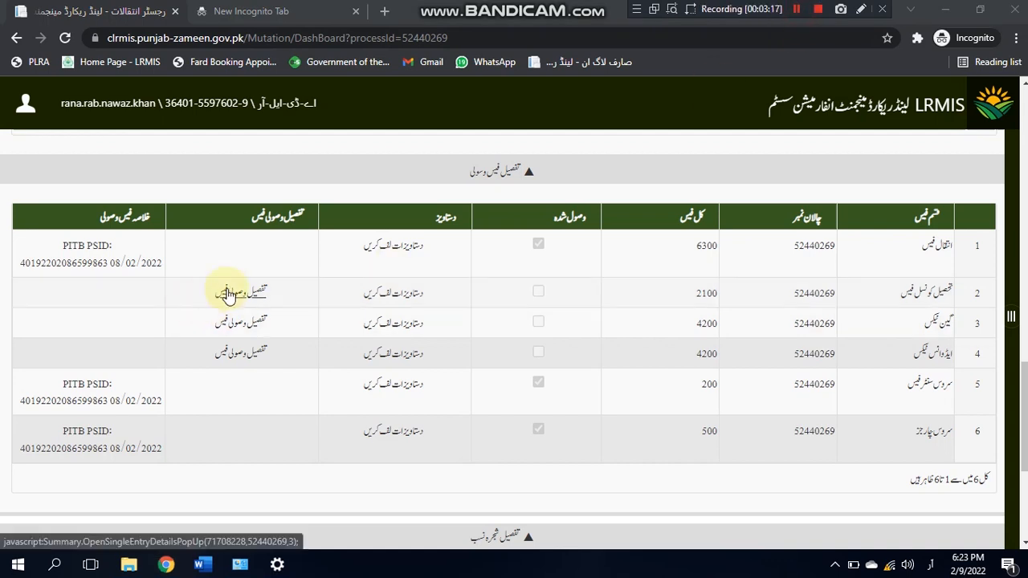
left_click(227, 294)
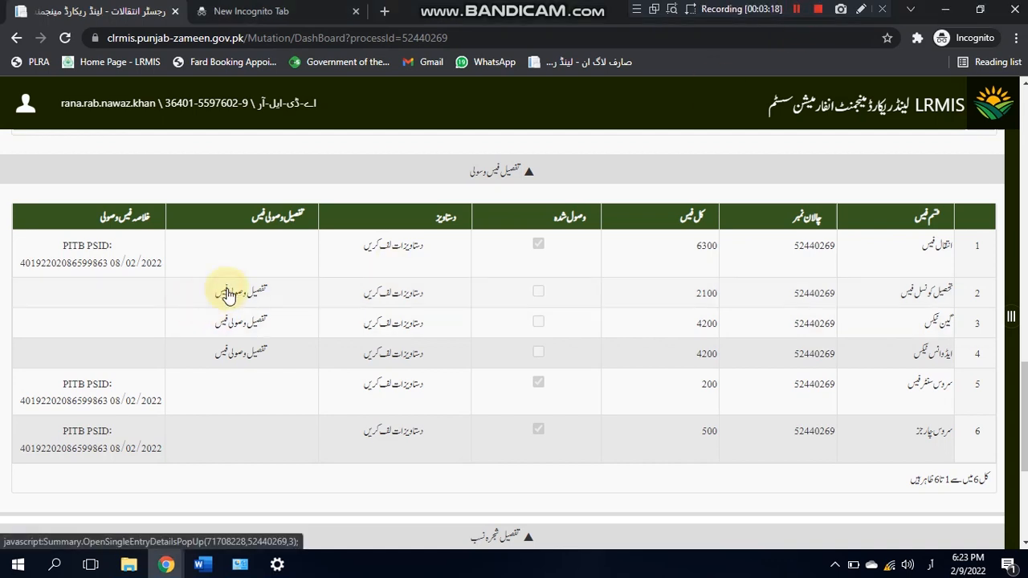
left_click(228, 293)
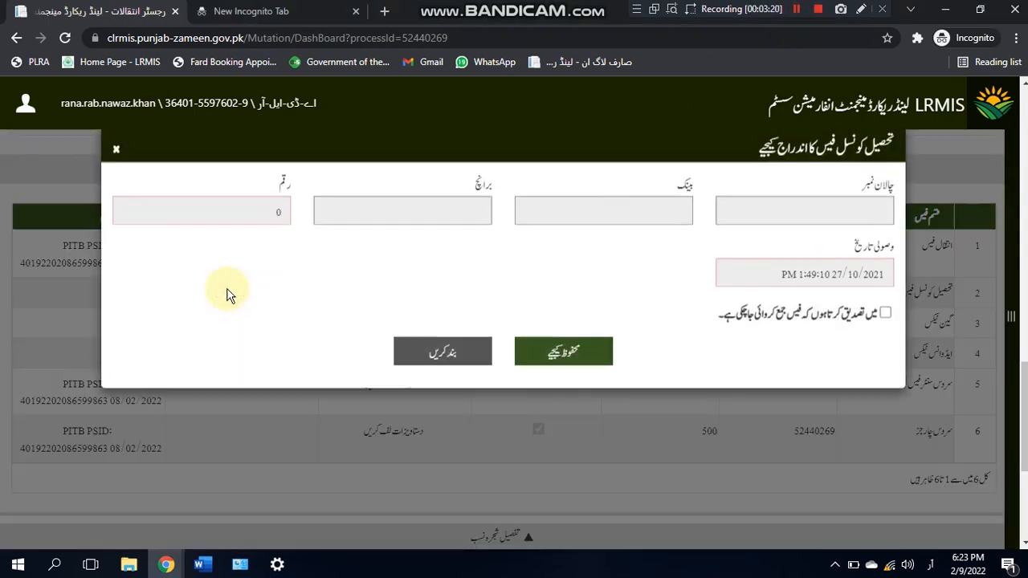
left_click(829, 203)
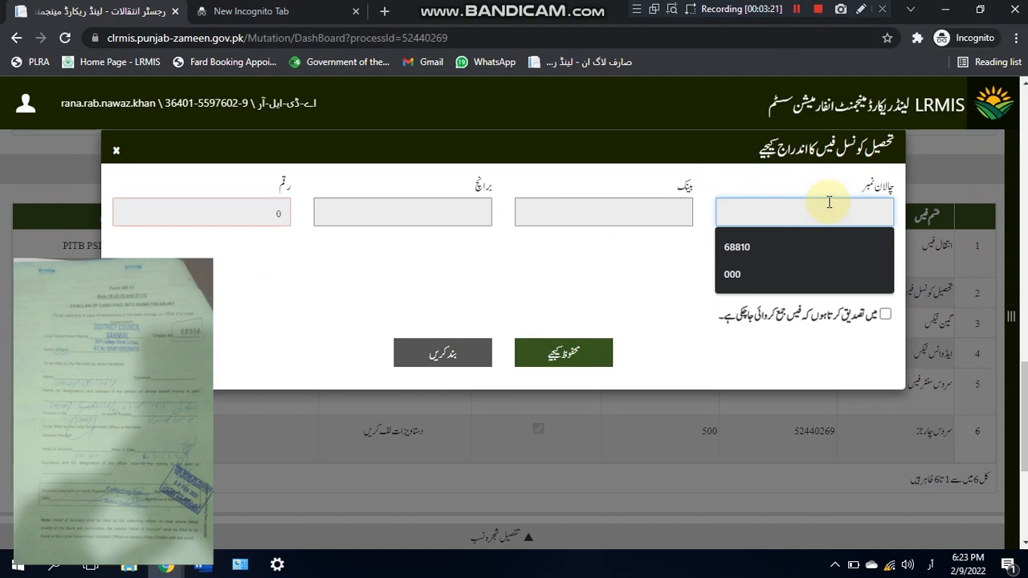
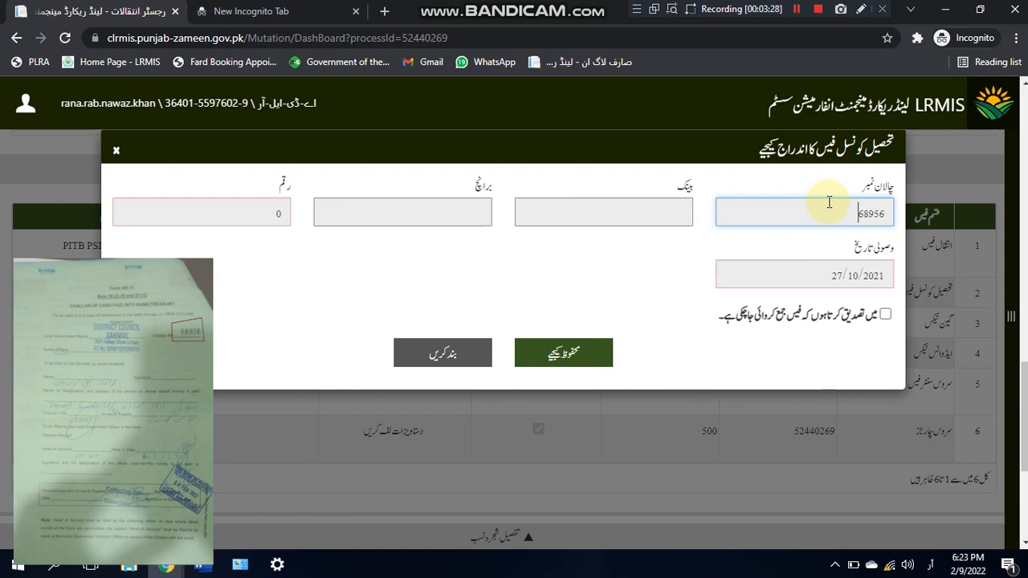
left_click(655, 220)
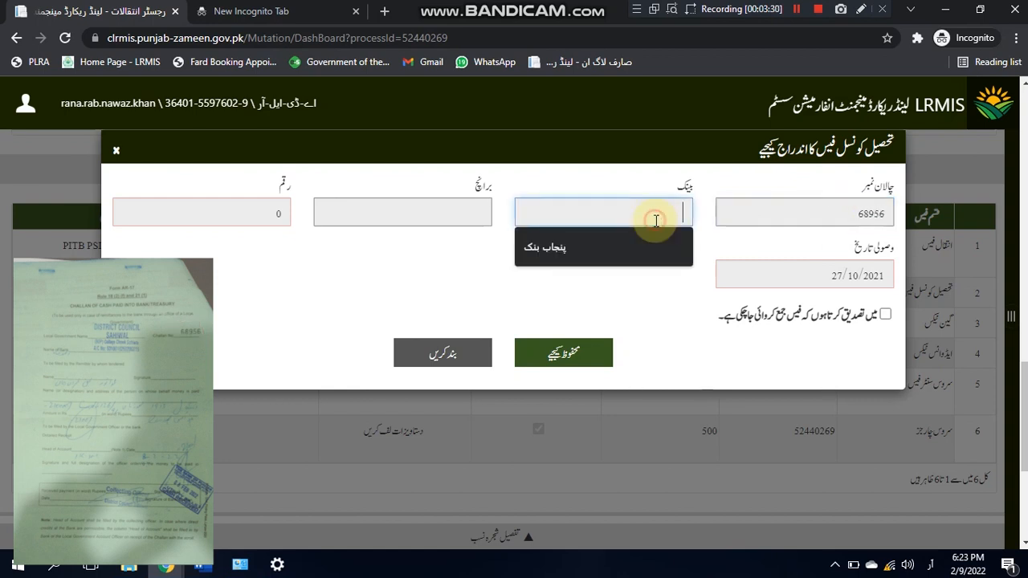
type("دی بنک آف پنجاب")
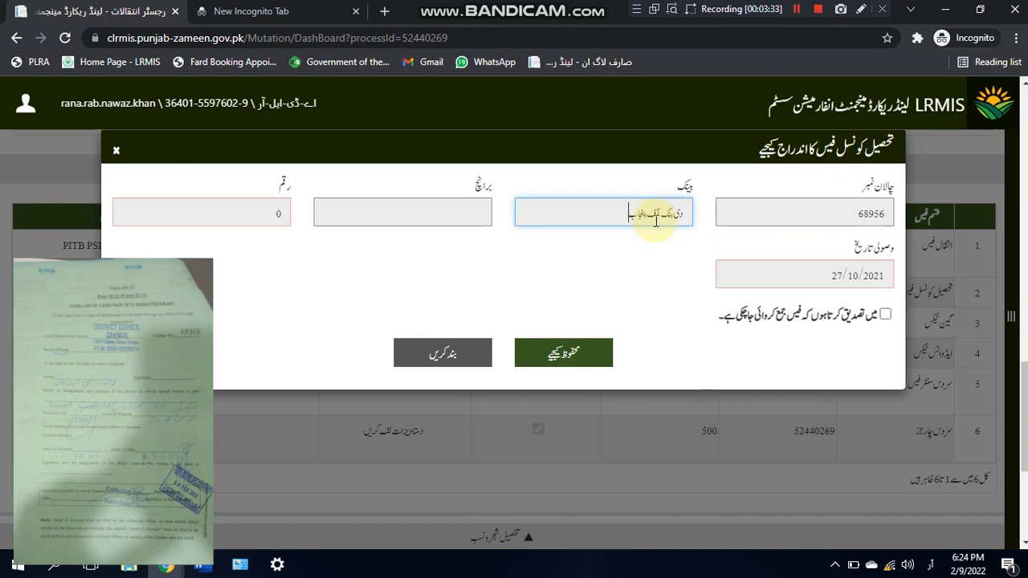
key("Tab")
type("ساہیوال")
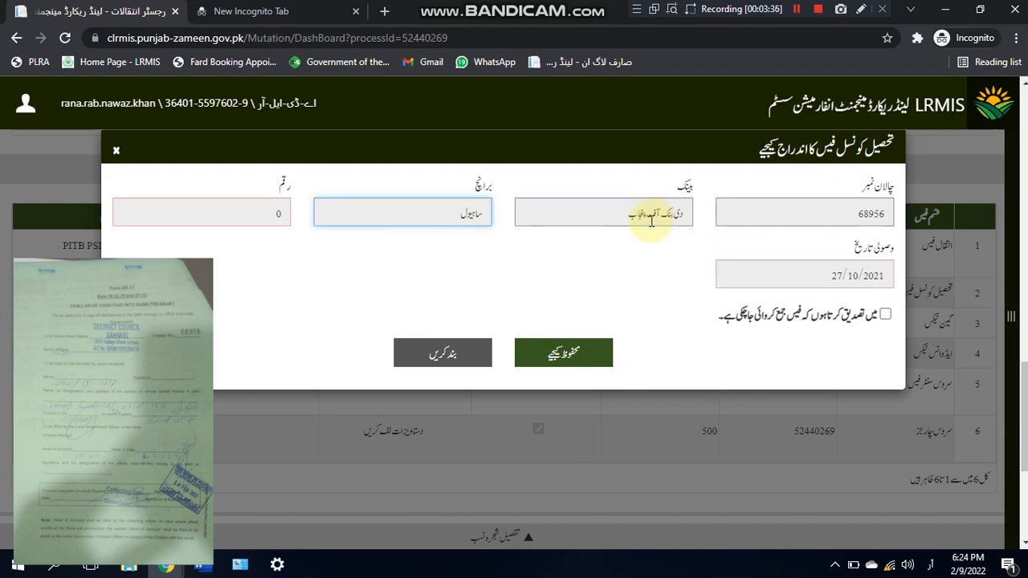
key("BackSpace")
key("BackSpace")
type("ال")
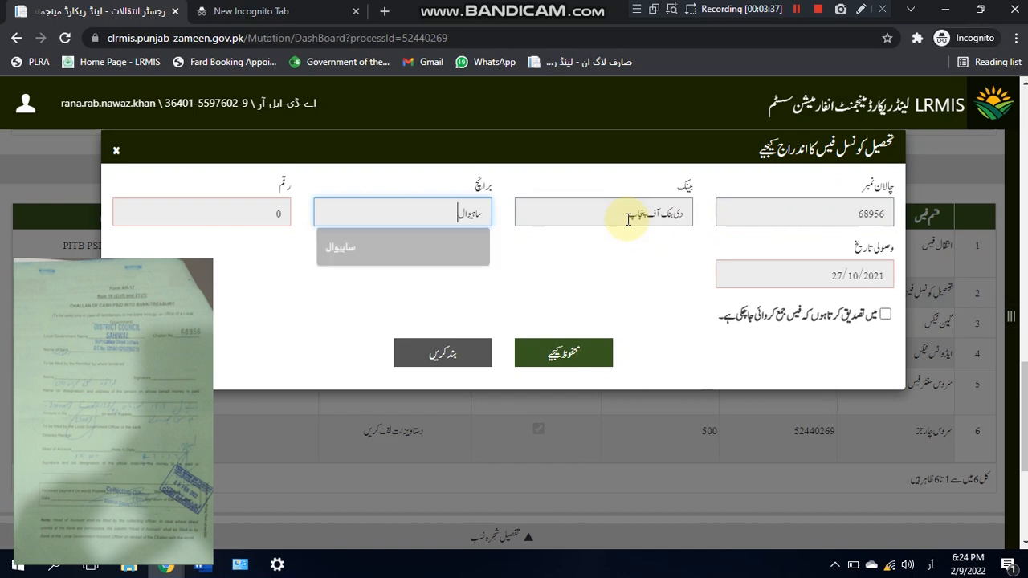
key("Tab")
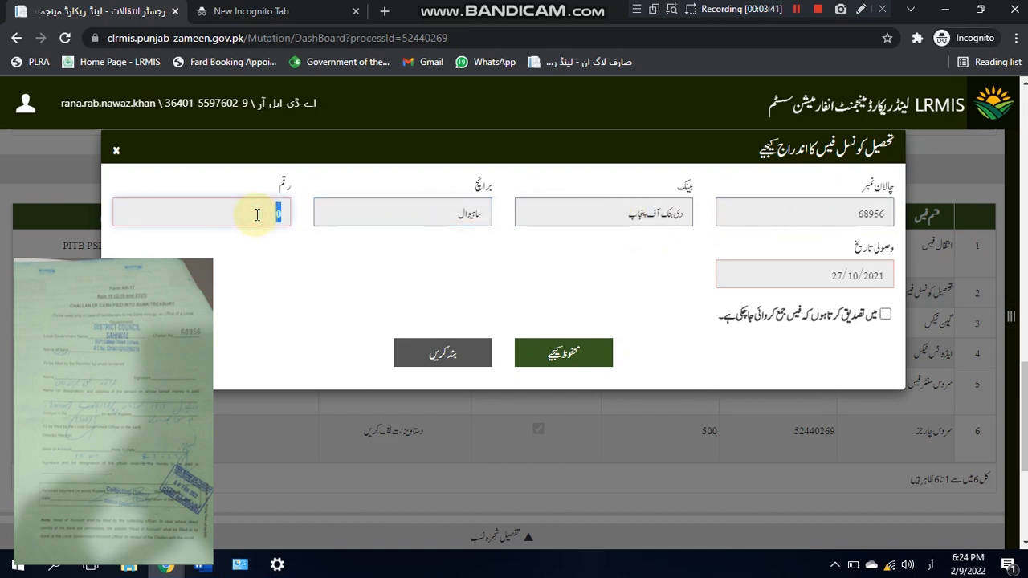
Step: Set the payment date to 08/02/2022 and save the 2100 council fee payment
left_click(759, 280)
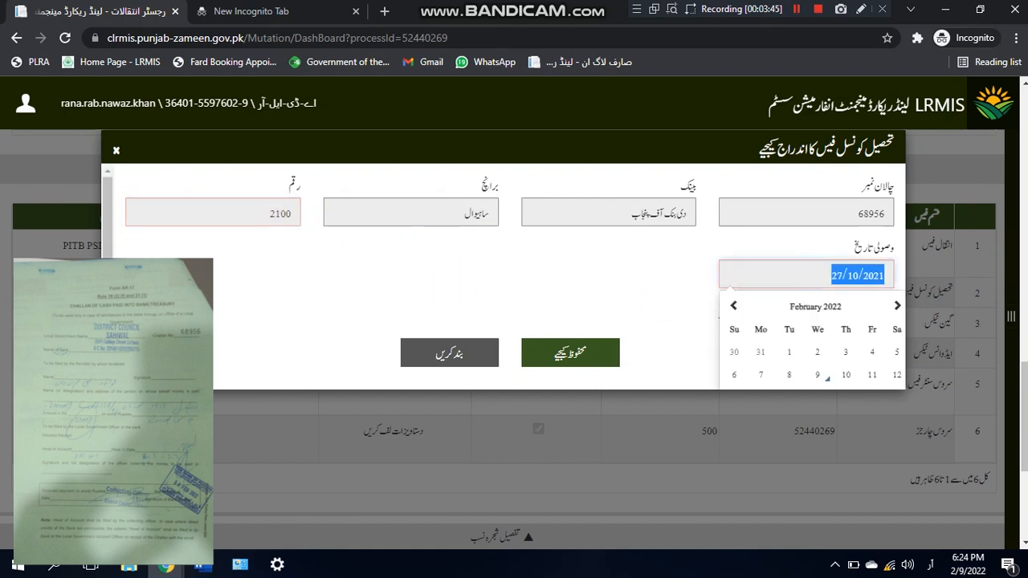
type("08")
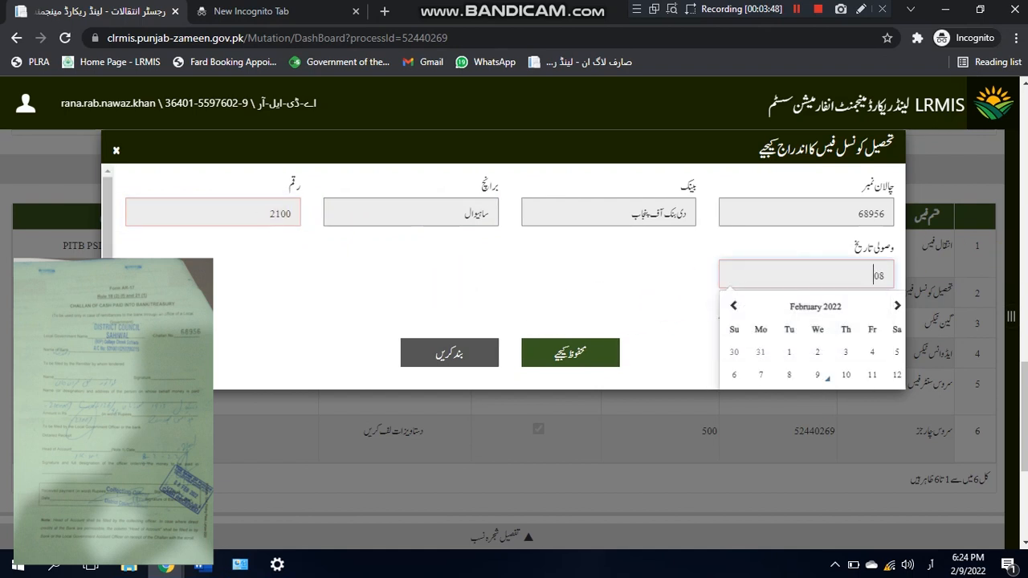
type("/02/2022")
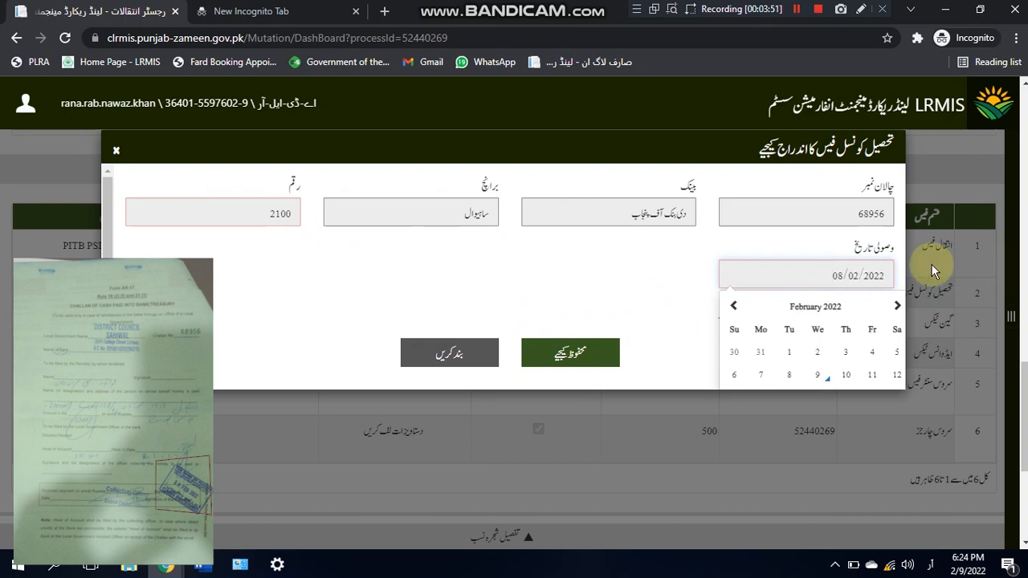
left_click(642, 272)
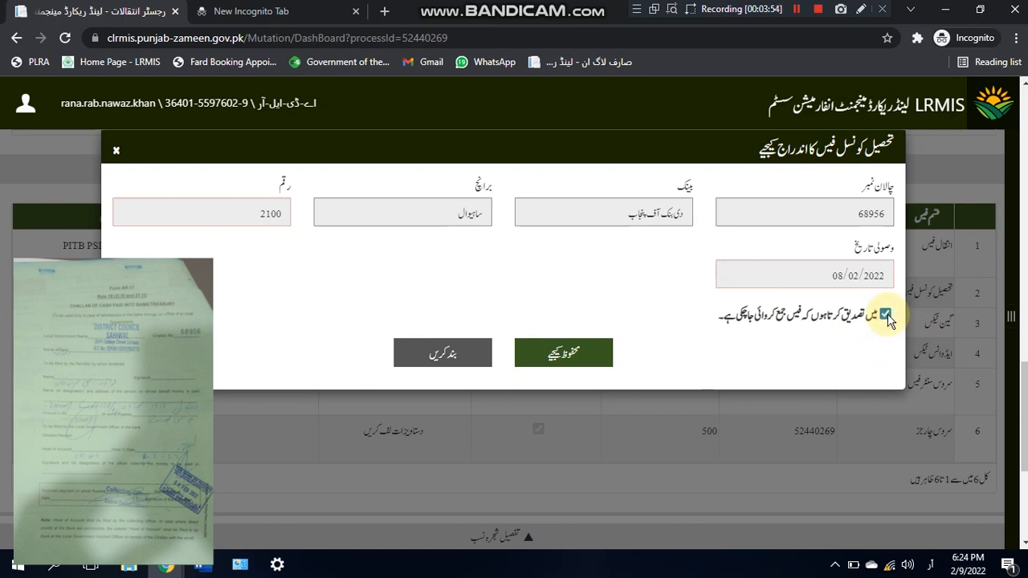
left_click(584, 357)
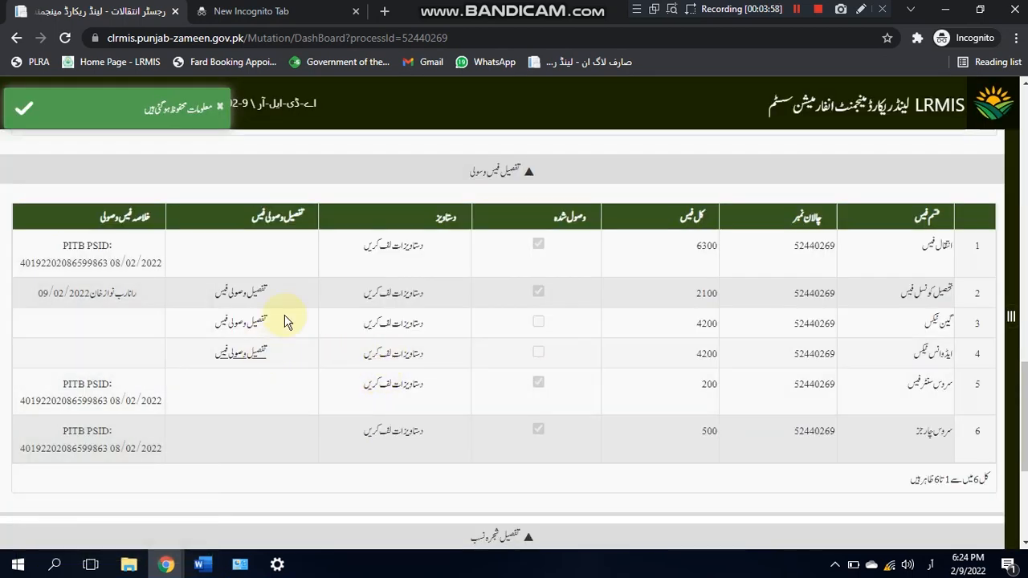
Step: Attach challan image IMG-20220209-WA0013 to the council fee and save it
left_click(397, 296)
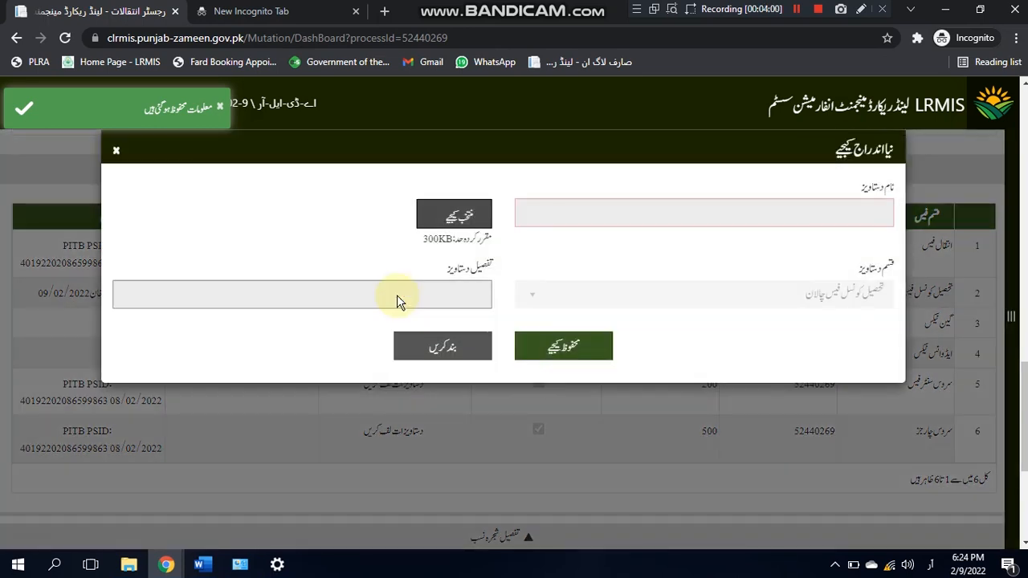
left_click(471, 228)
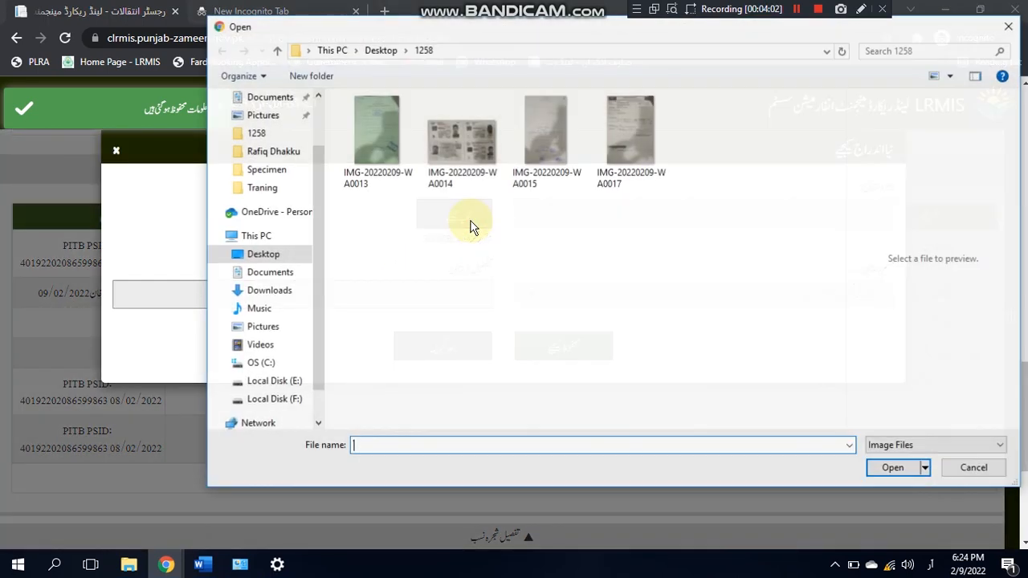
left_click(369, 120)
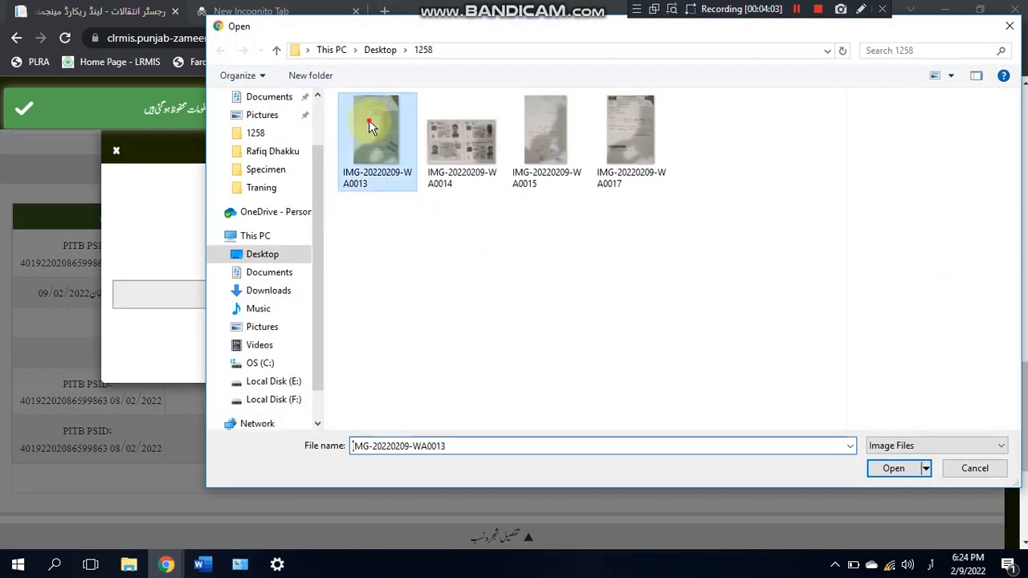
left_click(893, 469)
left_click(597, 347)
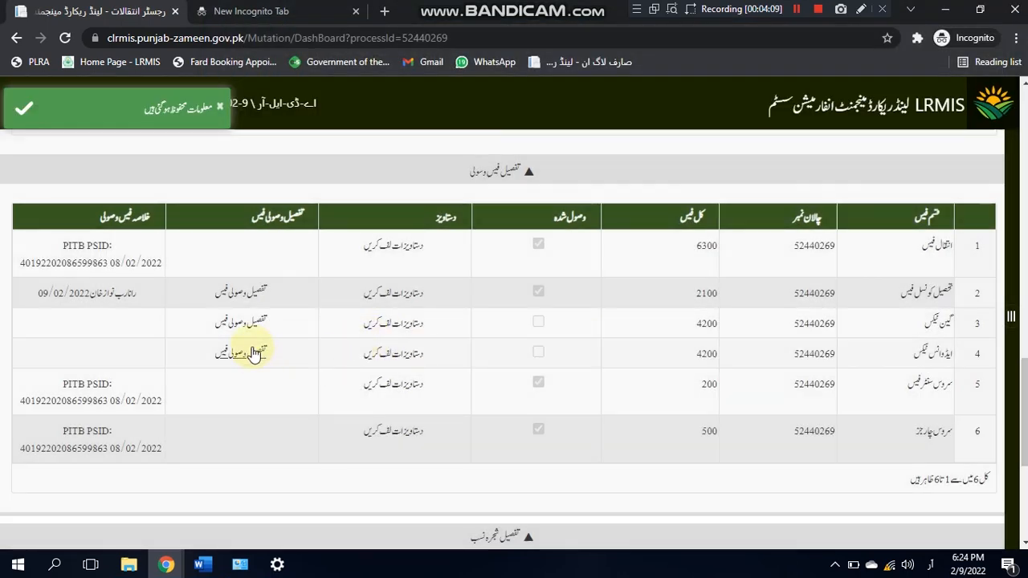
left_click(253, 352)
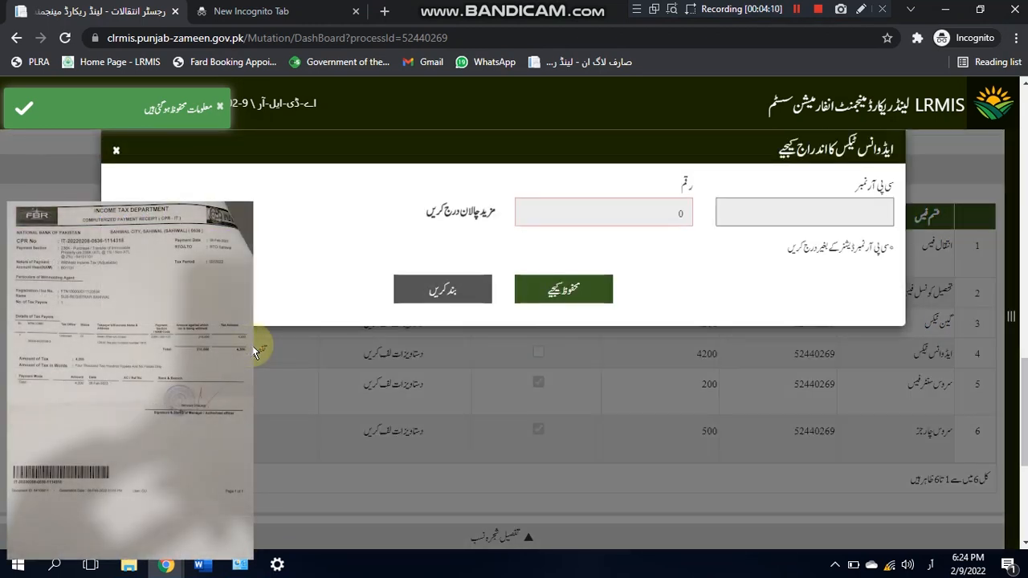
Step: Enter the advance tax CPR receipt number and amount 4200, then save the entry
left_click(773, 217)
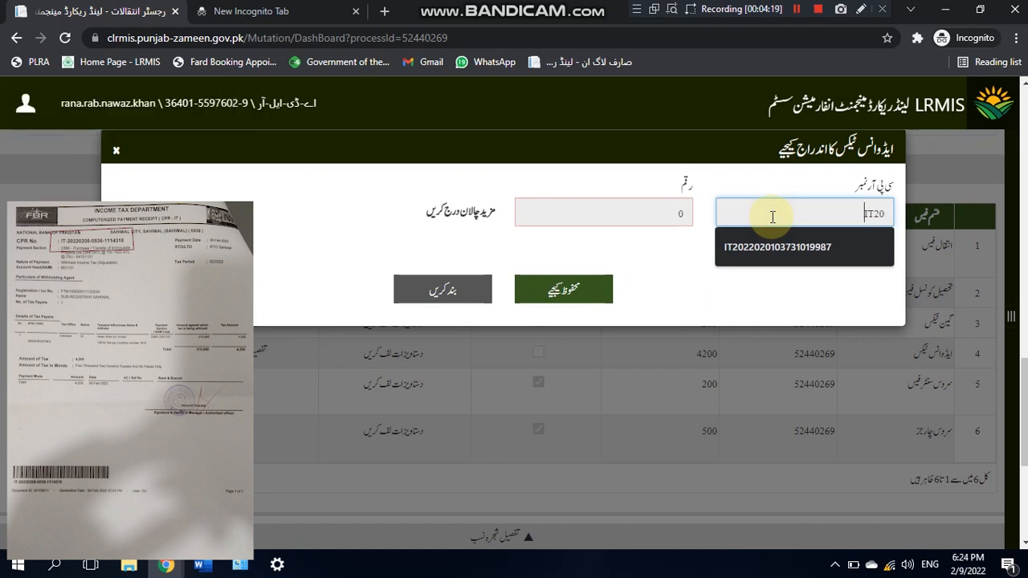
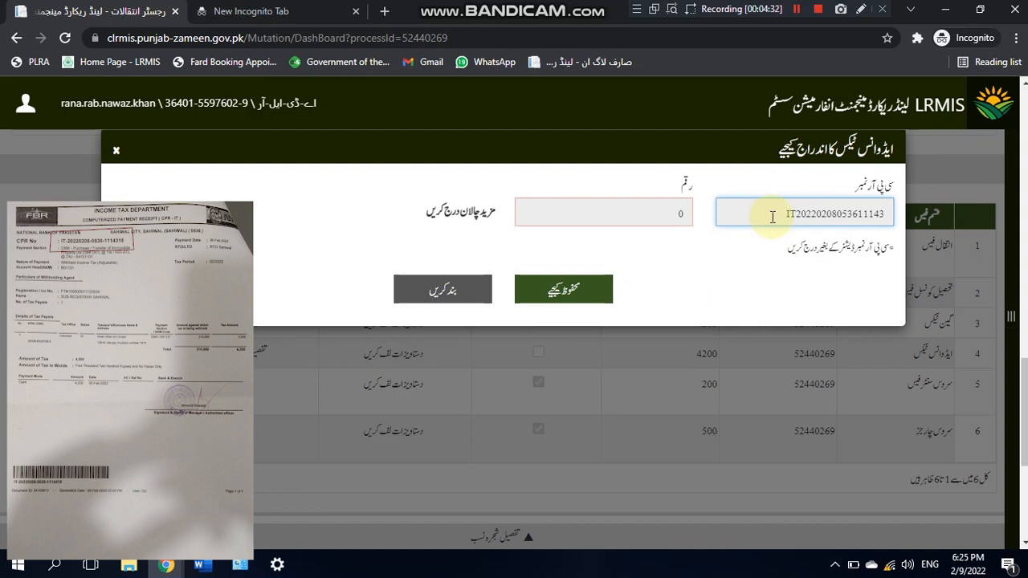
left_click(645, 217)
double_click(645, 217)
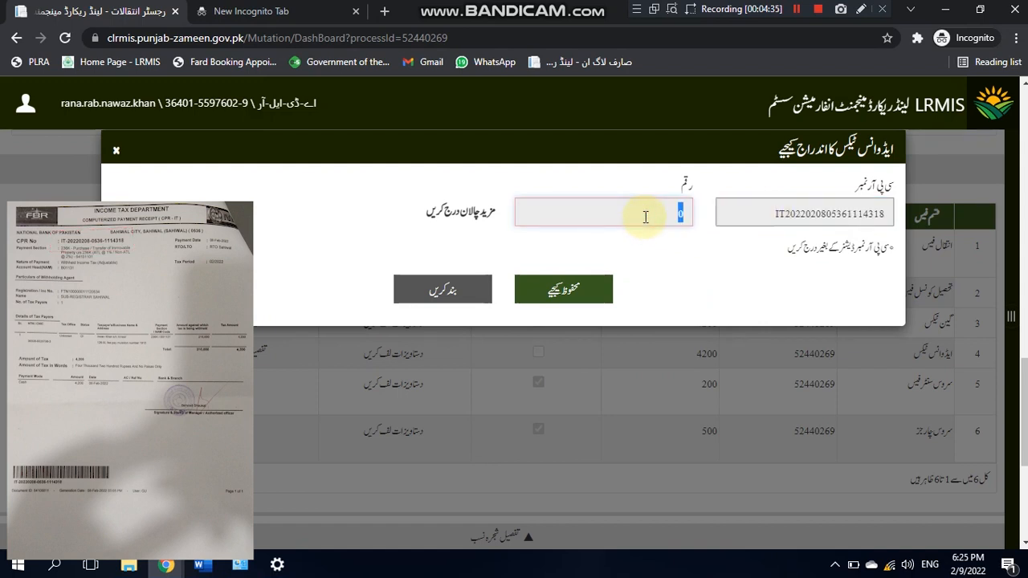
type("4200")
left_click(560, 286)
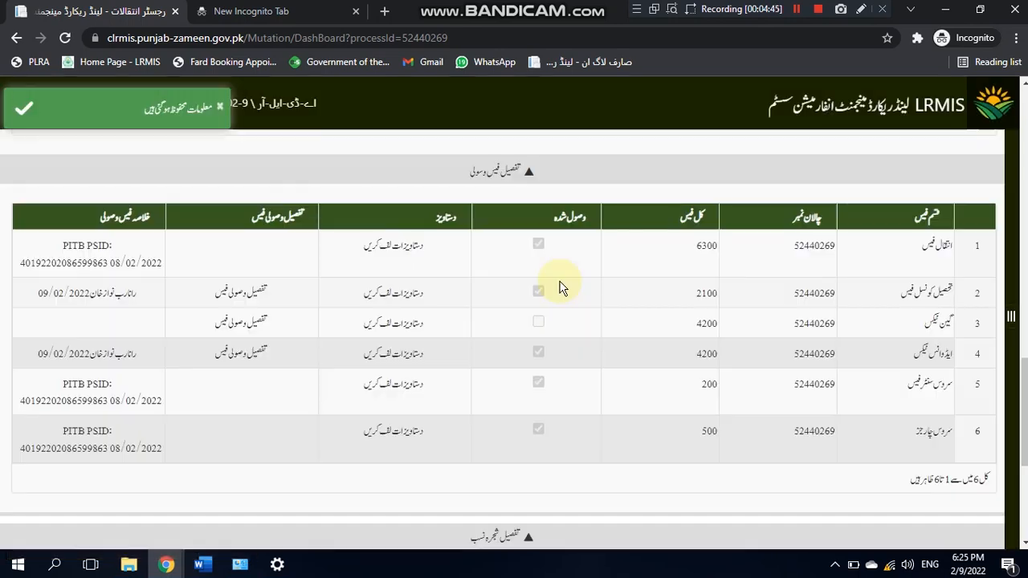
Step: Upload challan image IMG-20220209-WA0017 for the advance tax and save it
left_click(394, 357)
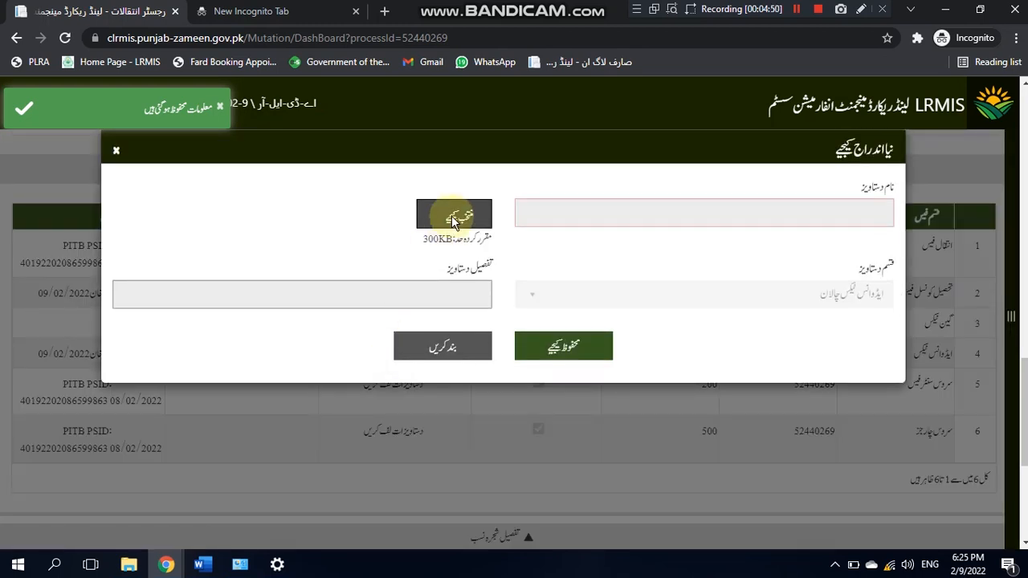
left_click(454, 219)
left_click(544, 149)
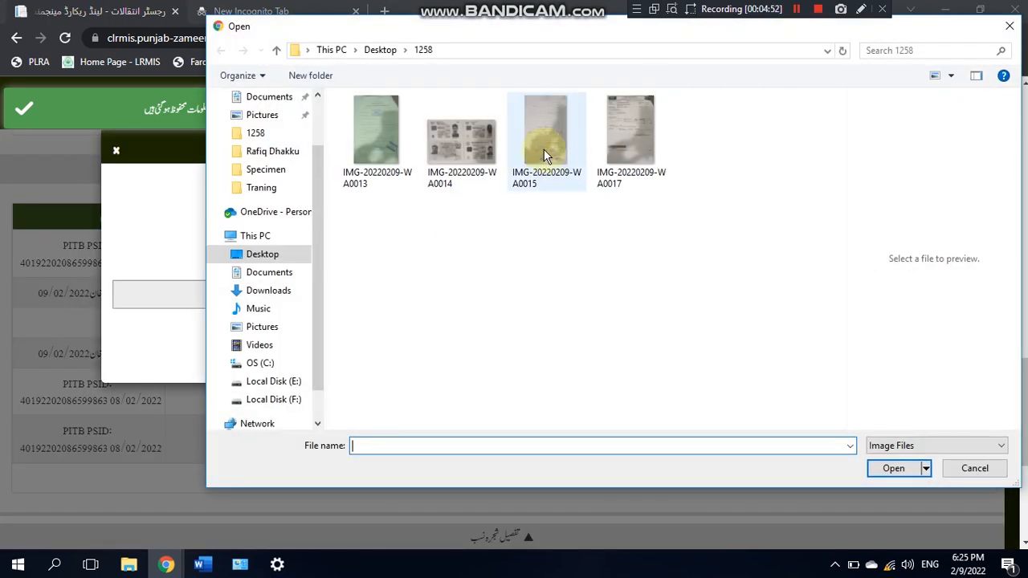
left_click(613, 147)
left_click(891, 468)
left_click(587, 359)
left_click(587, 355)
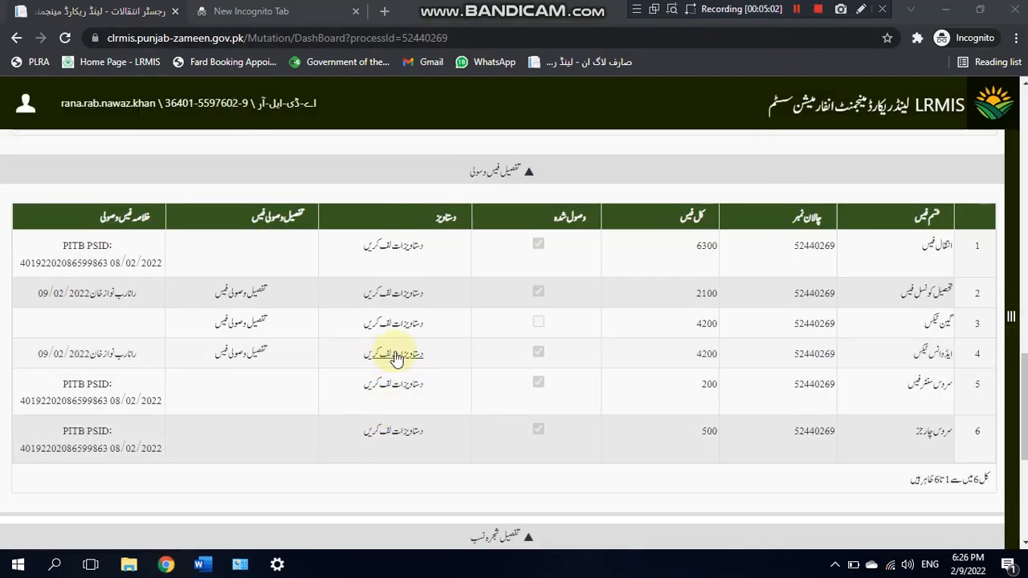
Step: Select images IMG-20220209-WA0014 and IMG-20220209-WA0015 for upload to the mutation
left_click_drag(1022, 410, 1022, 486)
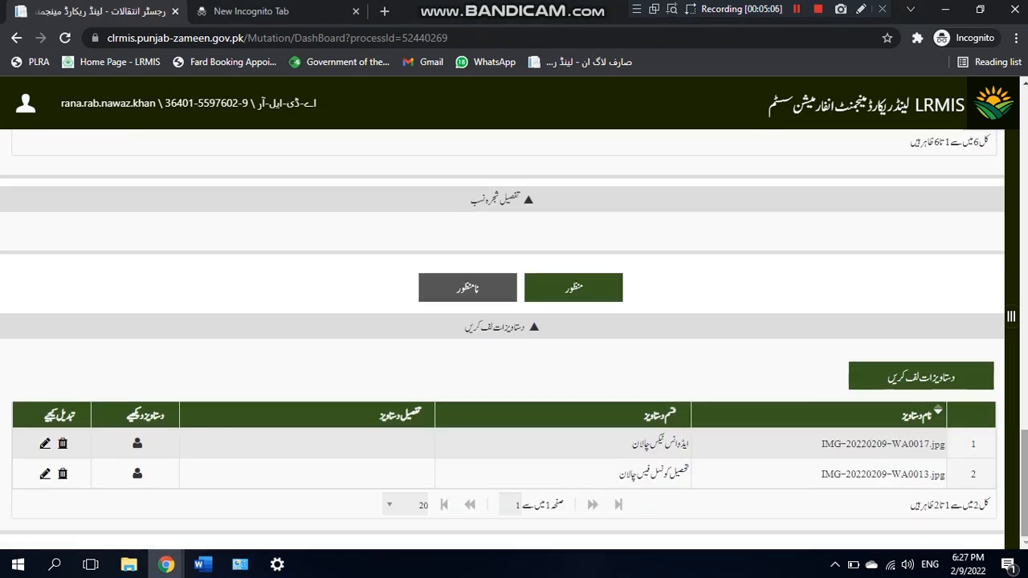
left_click(946, 385)
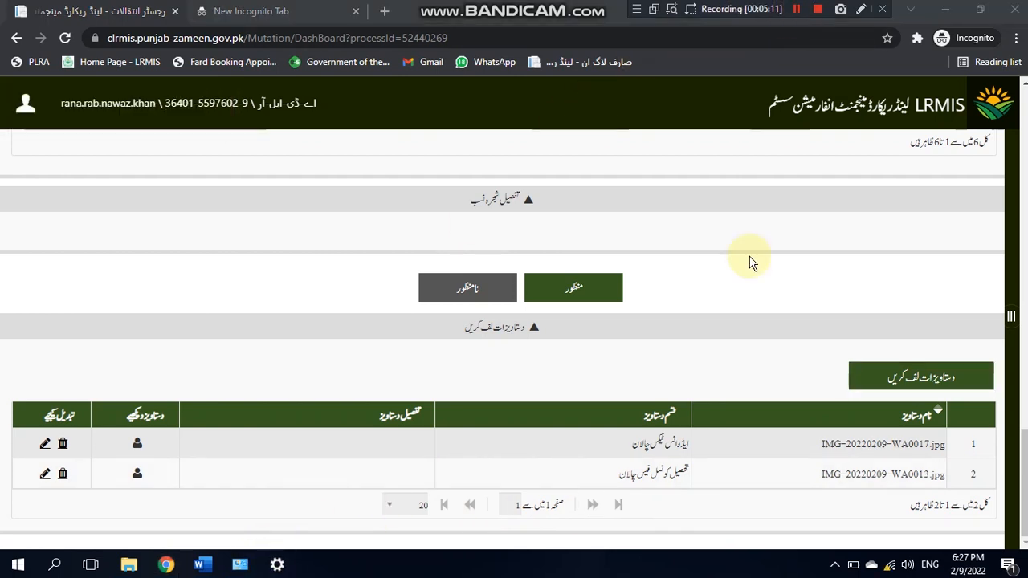
left_click(897, 384)
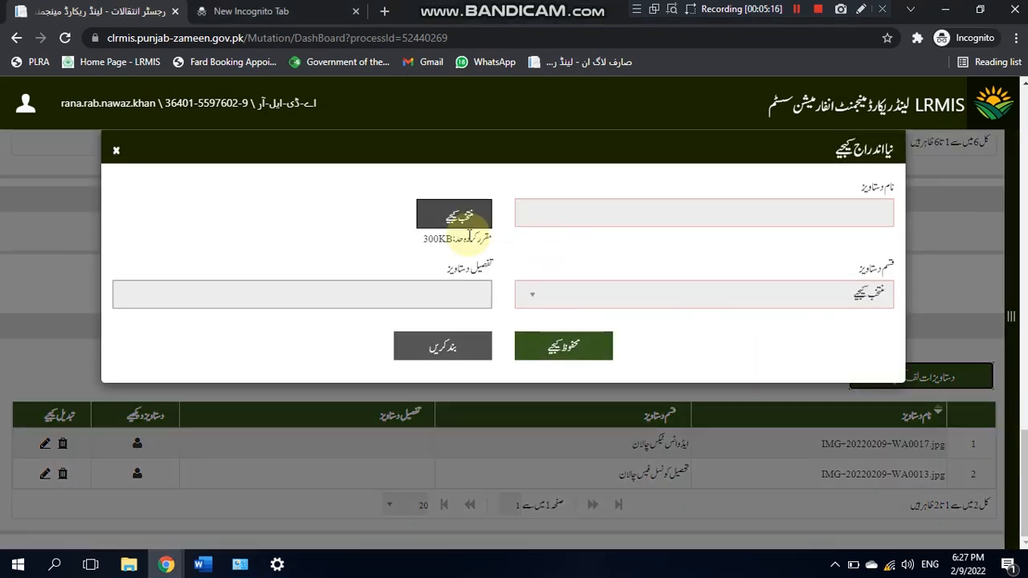
left_click(441, 216)
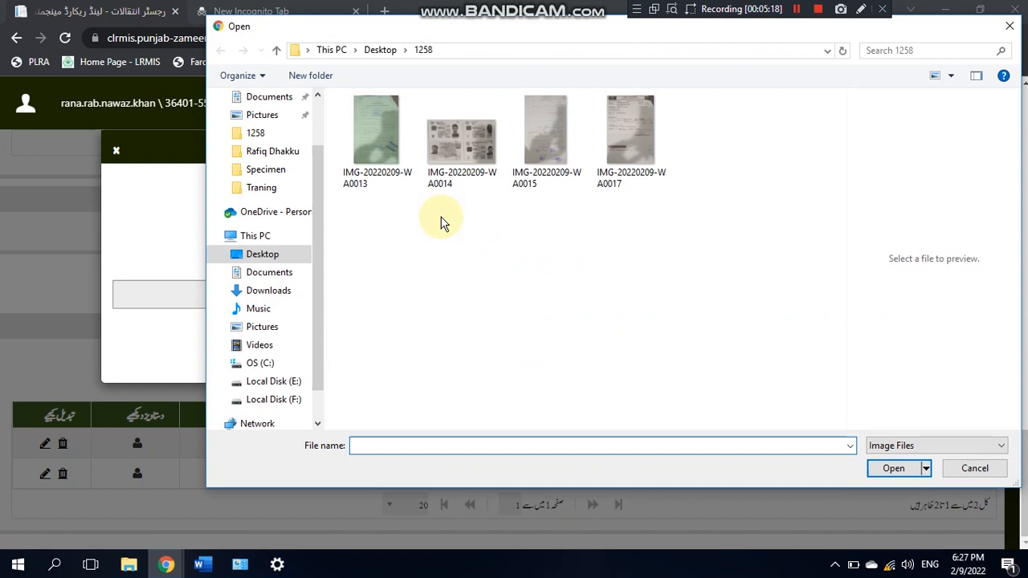
left_click(477, 141)
left_click(543, 138)
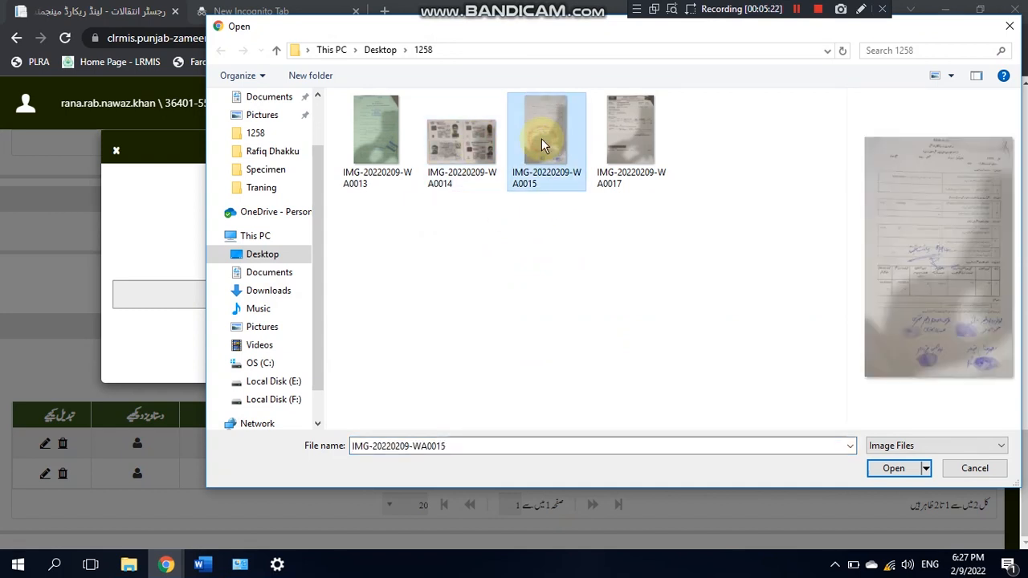
left_click(474, 141, "ctrl")
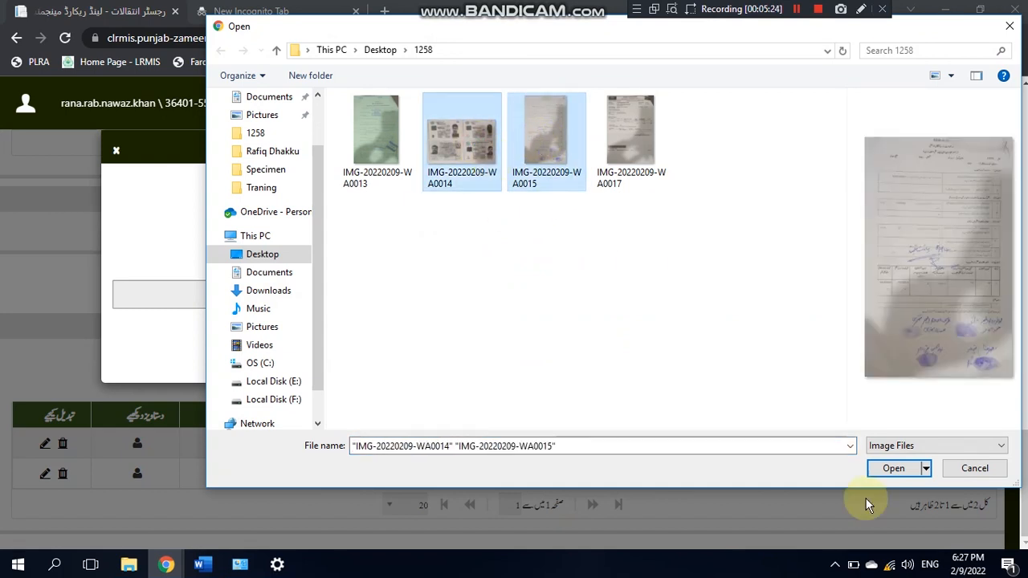
left_click(891, 469)
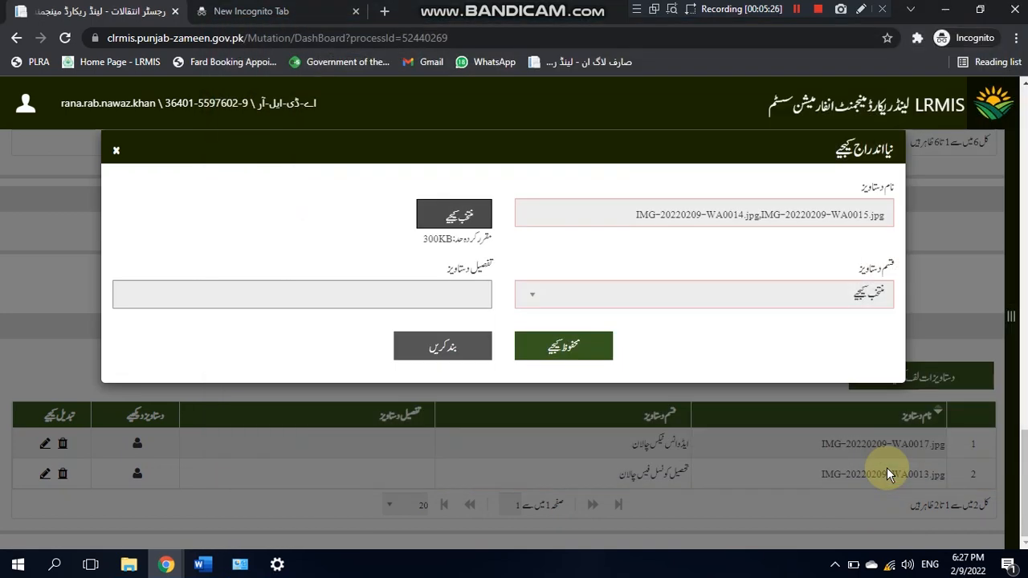
Step: Set the document type to متفرق and save both documents
left_click(735, 293)
scroll(563, 80, "up", 2)
left_click_drag(526, 54, 526, 134)
left_click(576, 125)
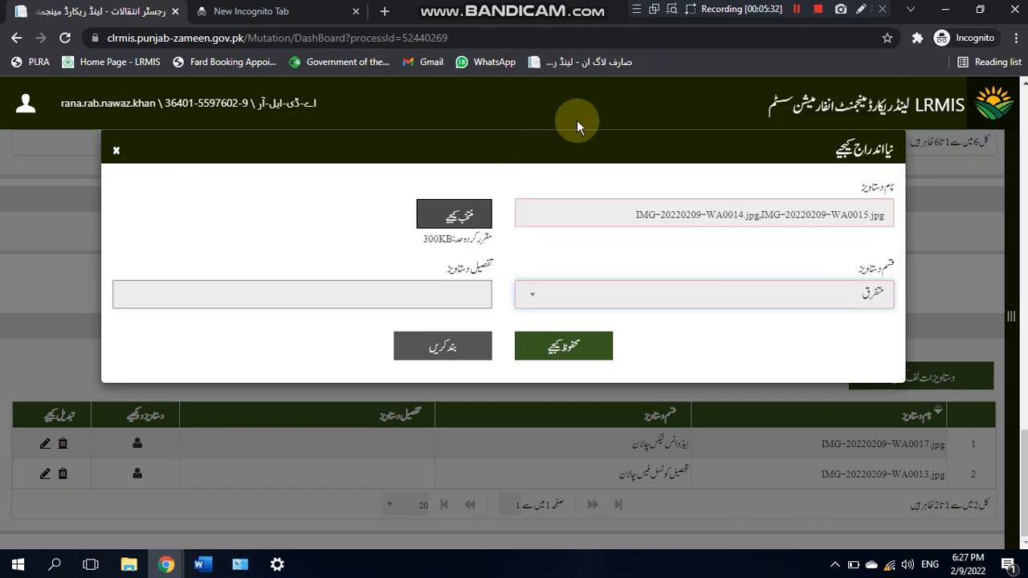
left_click(556, 349)
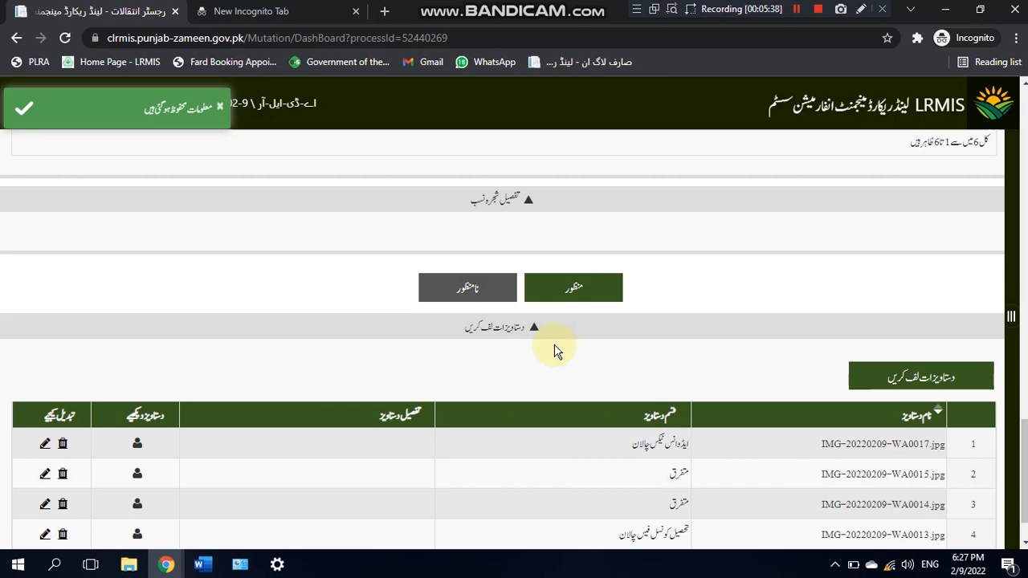
left_click(579, 293)
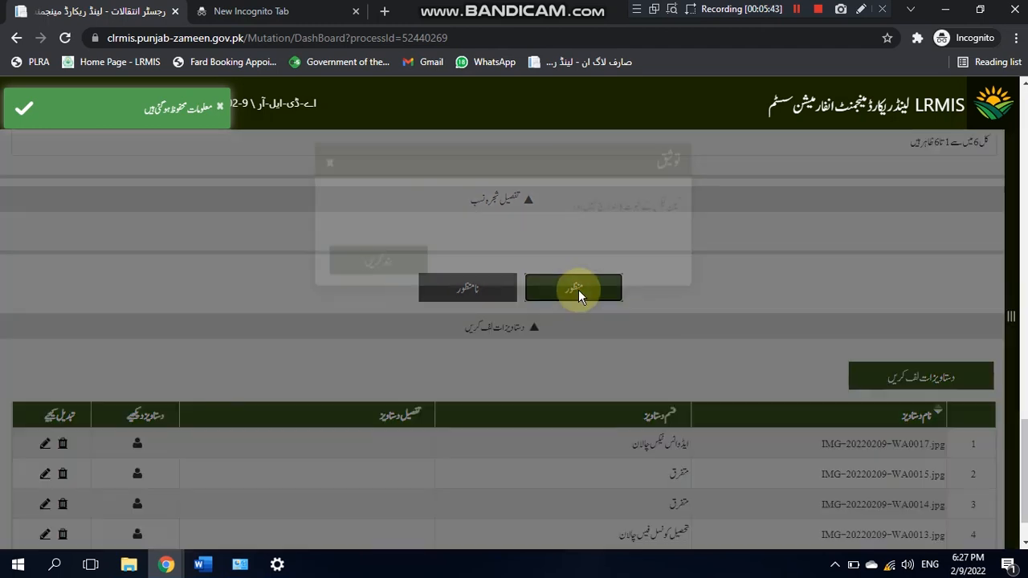
Step: Dismiss the approval warning and change the row 3 gain tax fee from 4200 to 0
left_click(331, 201)
left_click_drag(1013, 434, 1024, 297)
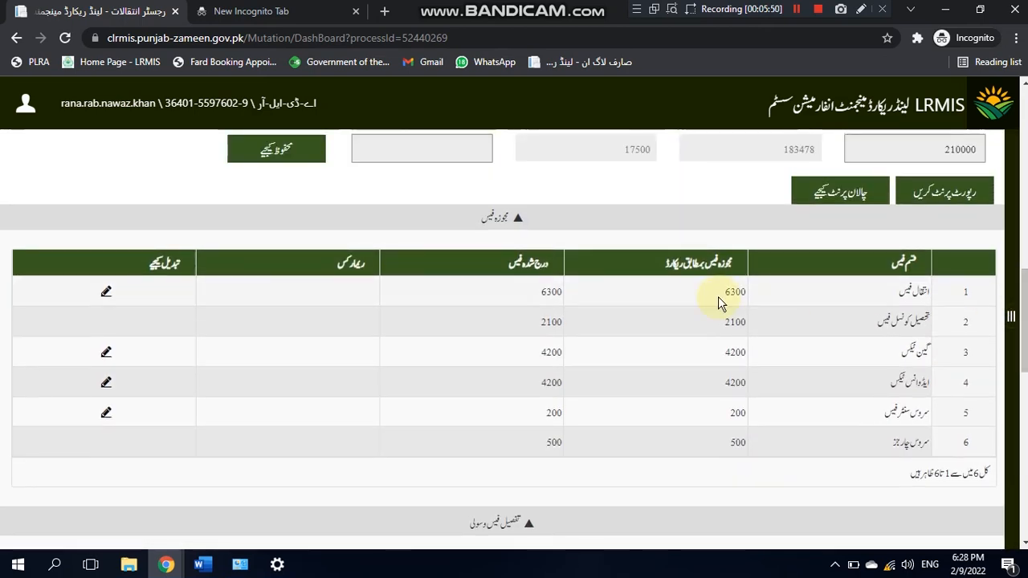
left_click(107, 355)
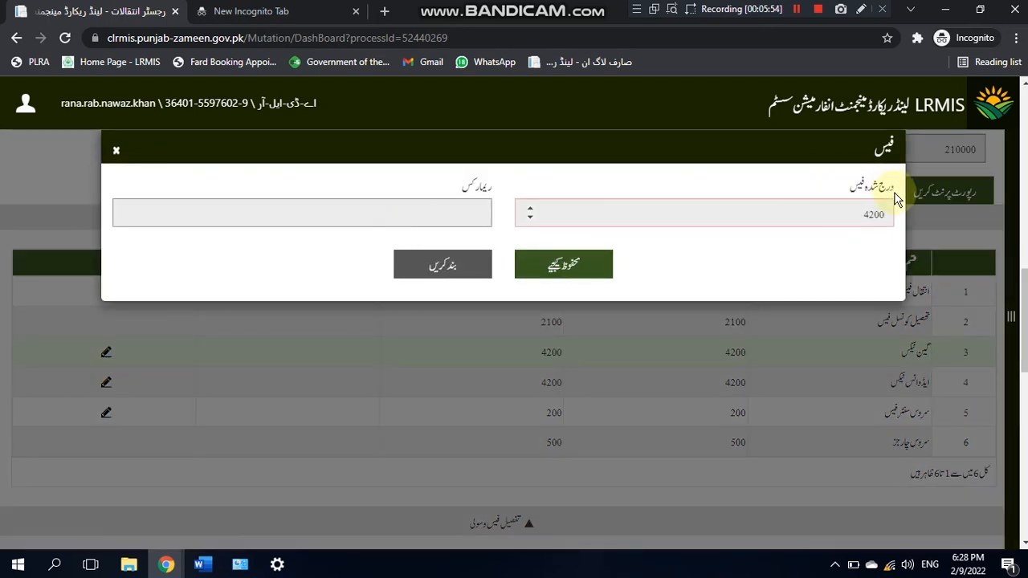
double_click(873, 215)
key("BackSpace")
left_click(560, 263)
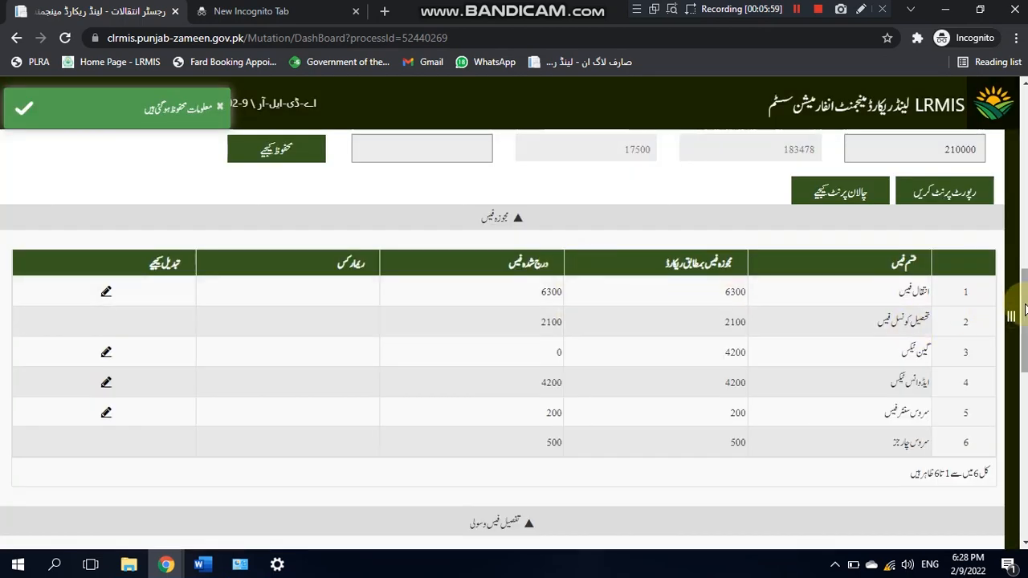
scroll(1025, 310, "down", 5)
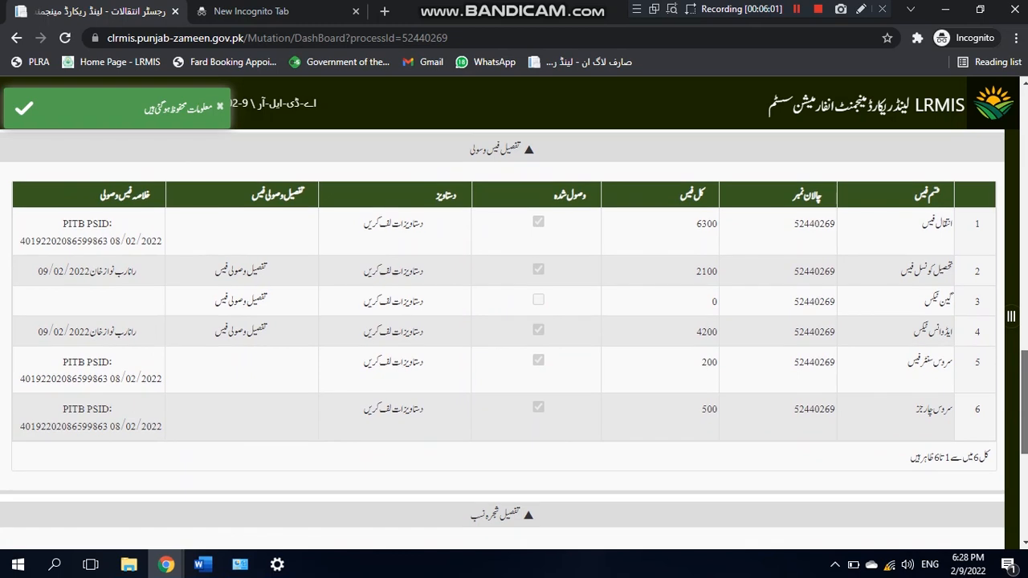
scroll(503, 329, "down", 4)
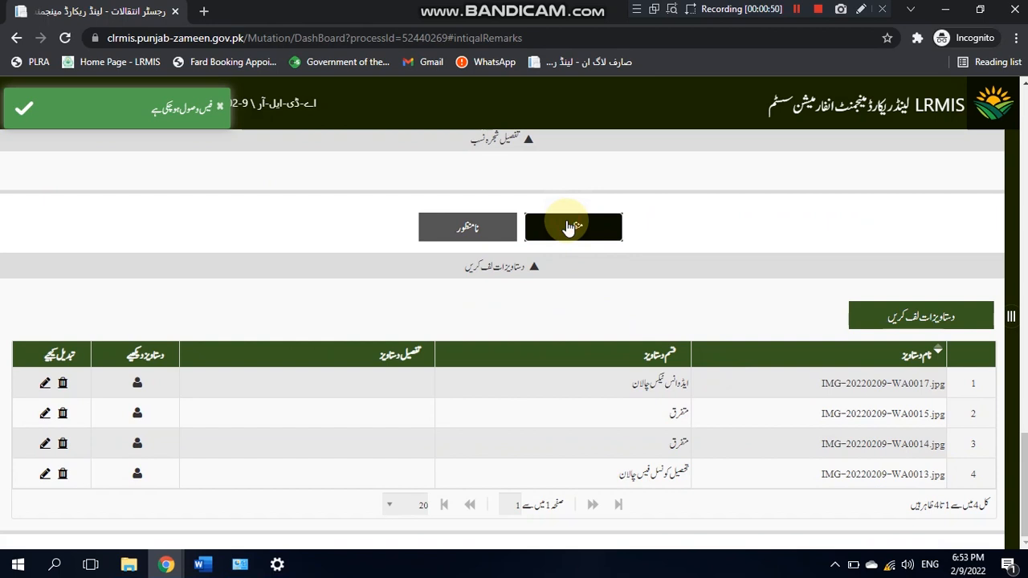
left_click(569, 228)
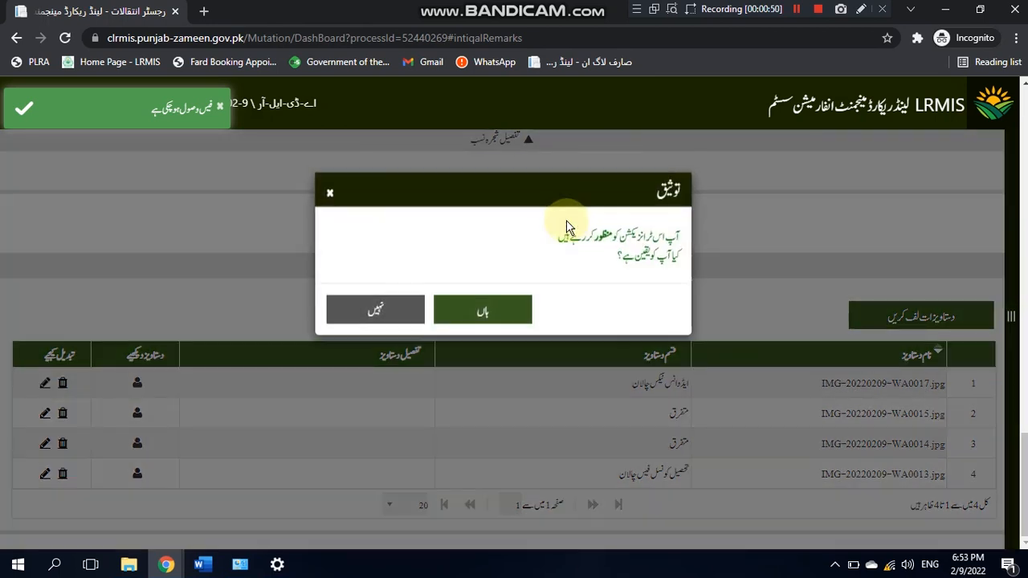
left_click(482, 313)
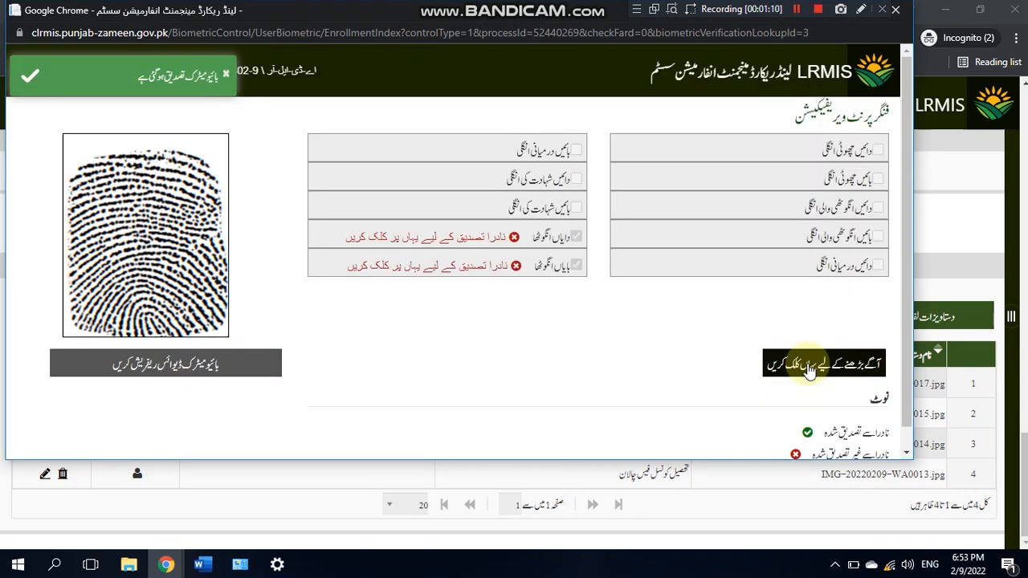
left_click(808, 366)
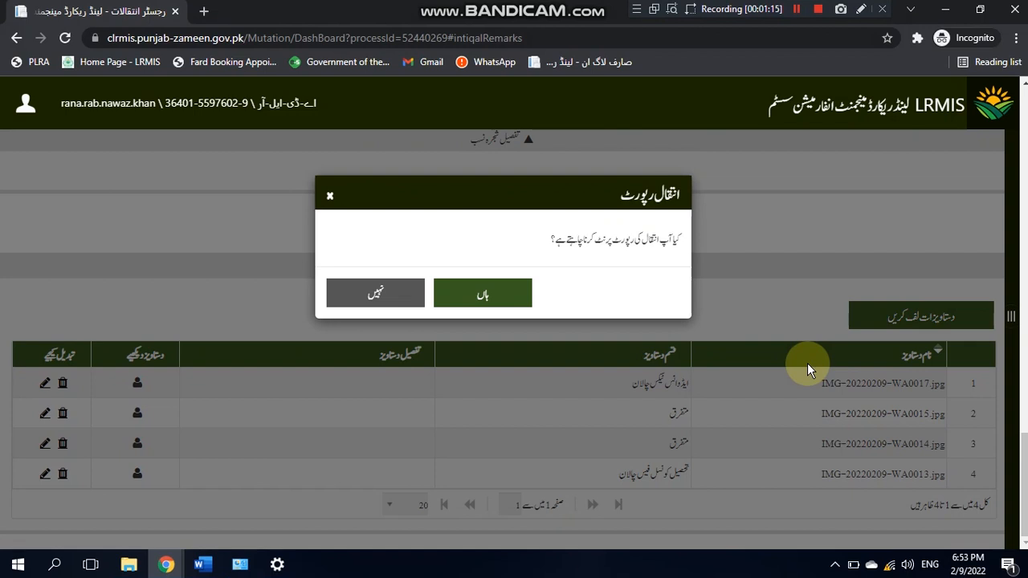
left_click(495, 295)
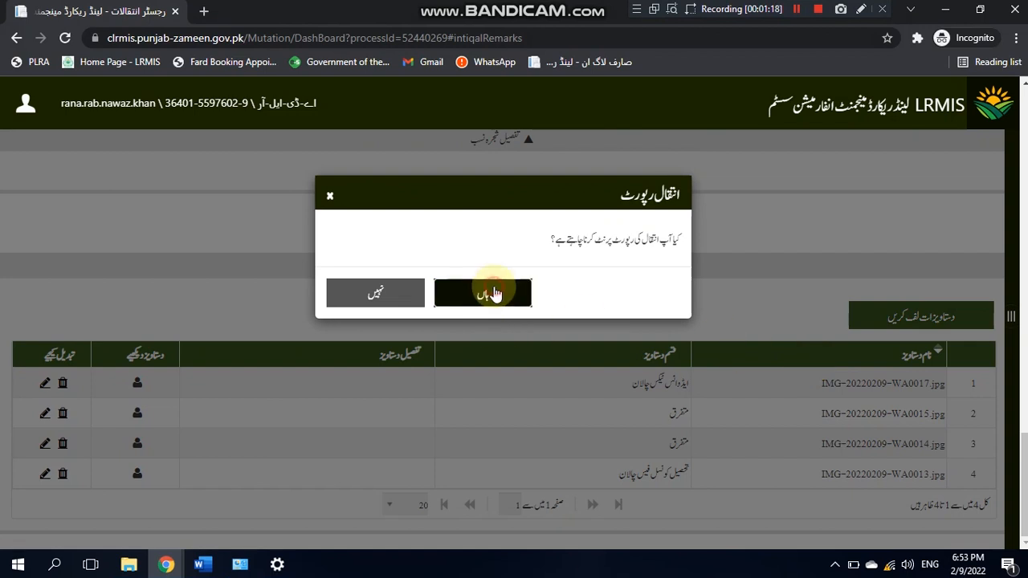